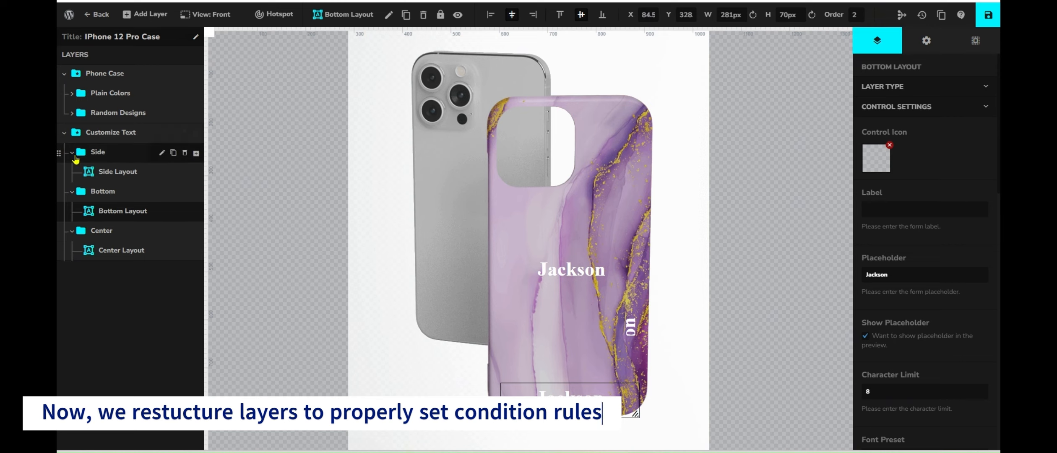
Collapse the Side, Bottom and Center groups and add three image layers to the Customize Text group
left_click(73, 153)
left_click(73, 173)
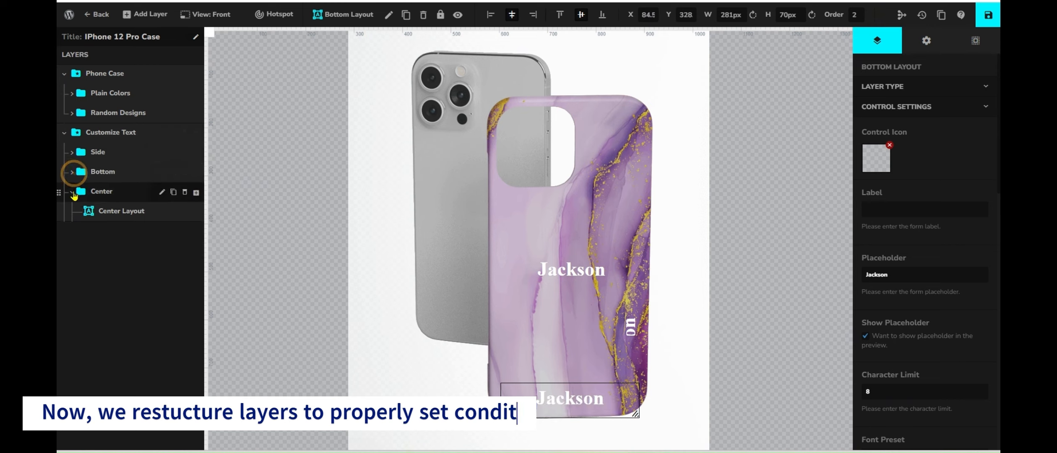
left_click(73, 192)
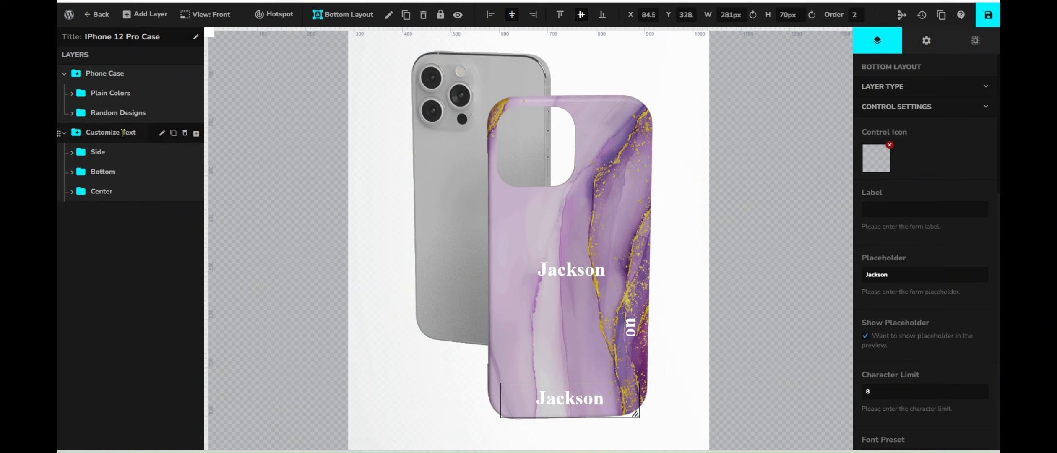
left_click(175, 134)
left_click(158, 134)
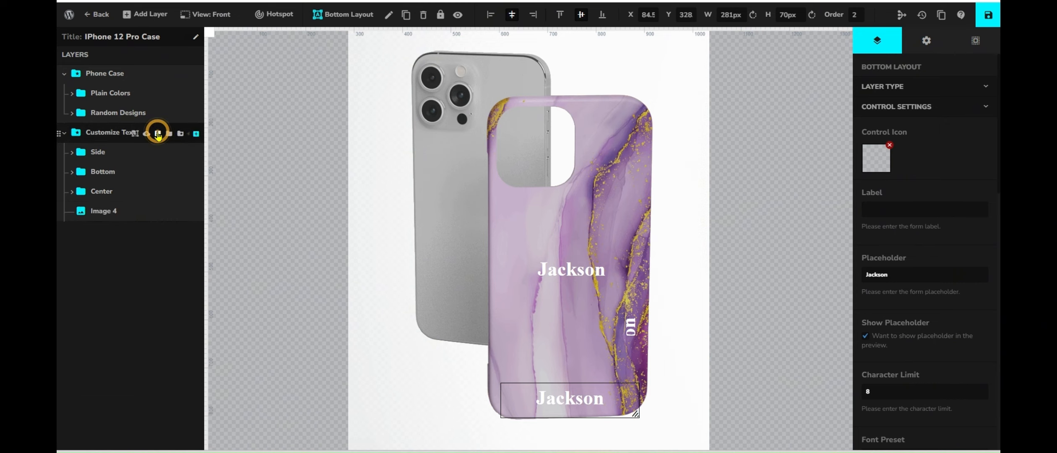
left_click(158, 134)
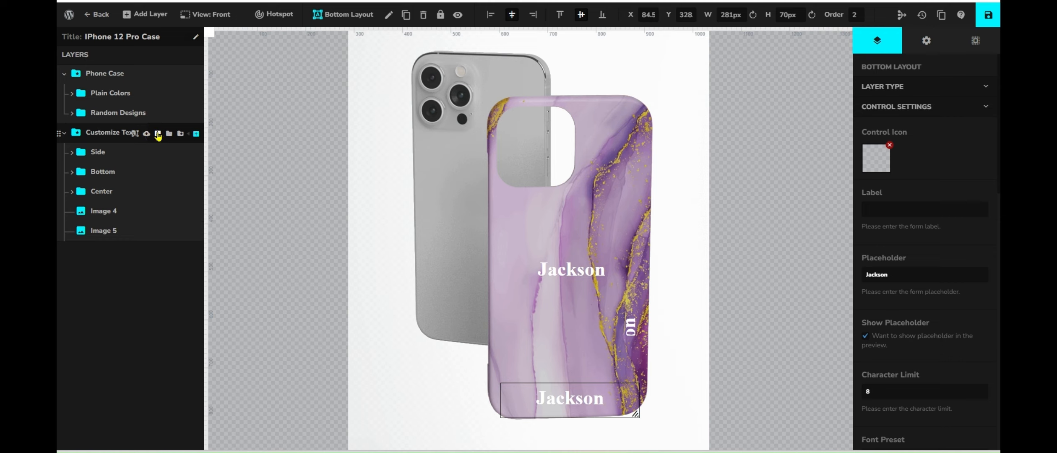
left_click(158, 135)
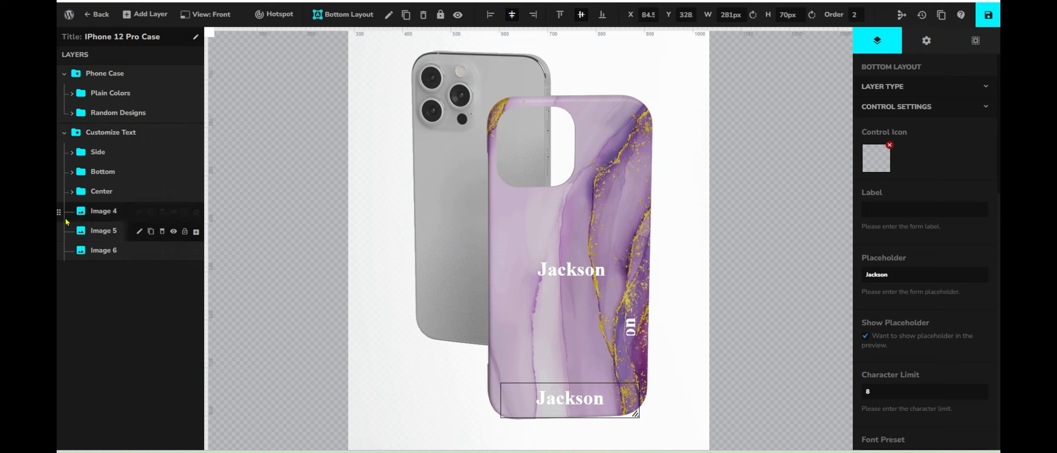
Move the three new image layers above the Side group within Customize Text, keeping their order
left_click_drag(66, 209, 67, 153)
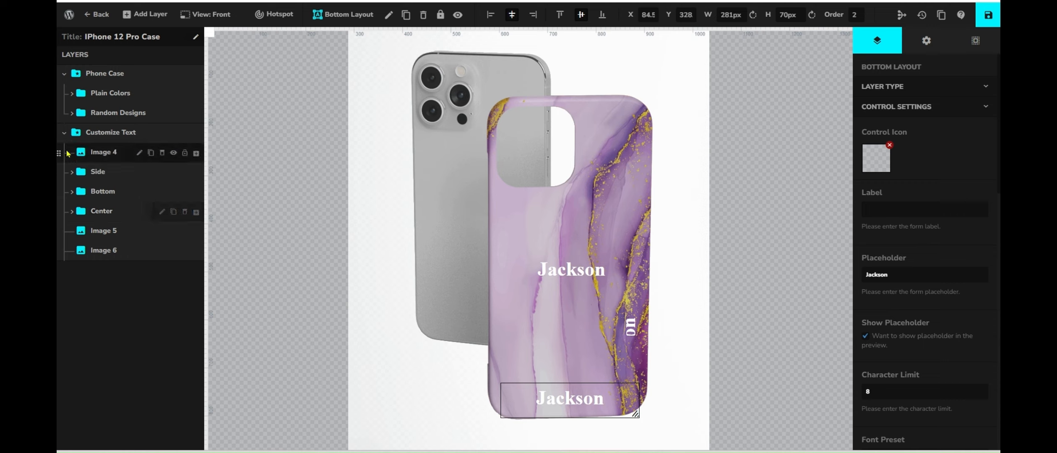
left_click_drag(59, 230, 71, 172)
left_click_drag(58, 250, 69, 195)
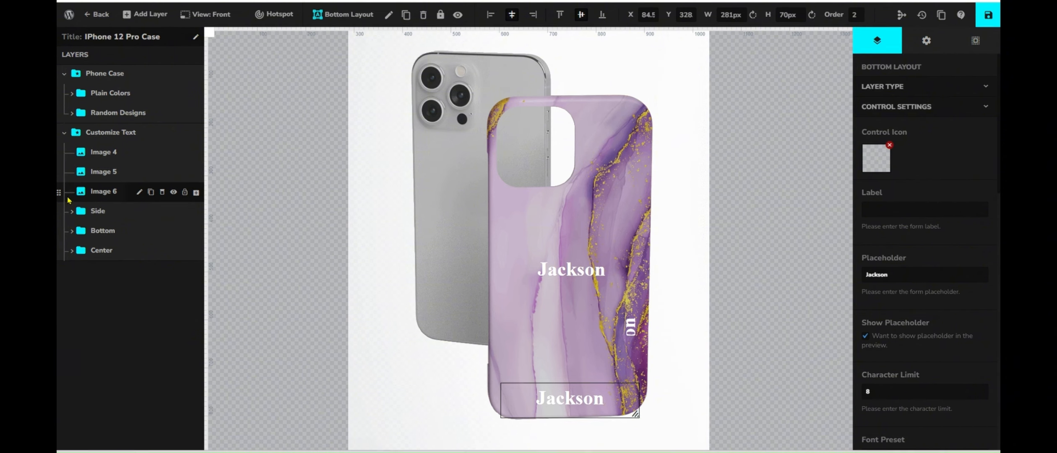
Rename the first two image layers Side Text Layout and Bottom Text Layout
left_click(140, 152)
type("Side Text Layout")
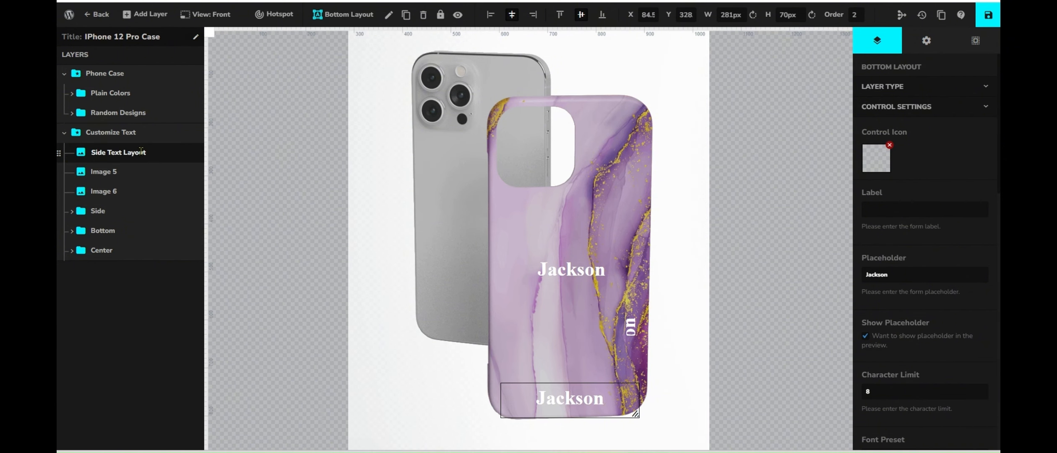
left_click(138, 170)
type("Bottom Te")
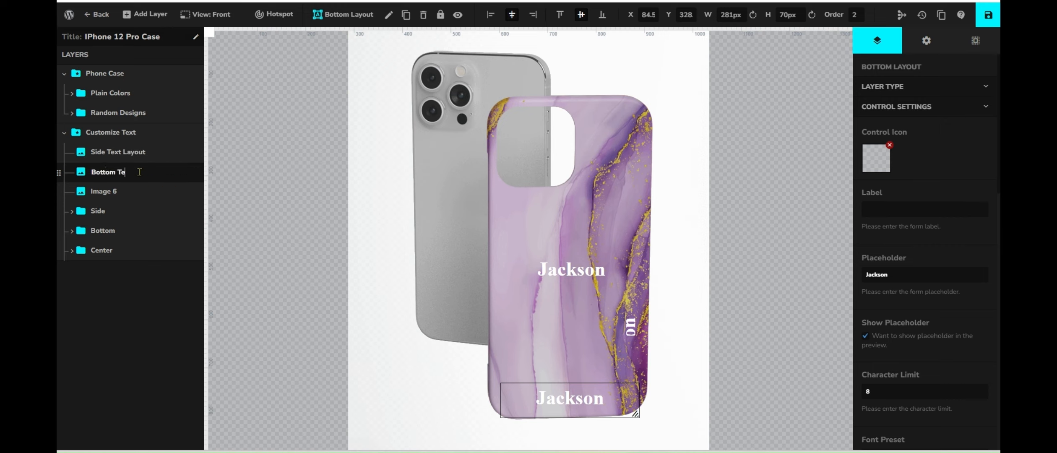
type("xt Layout")
Rename the third image layer Center Text Layout
left_click(142, 192)
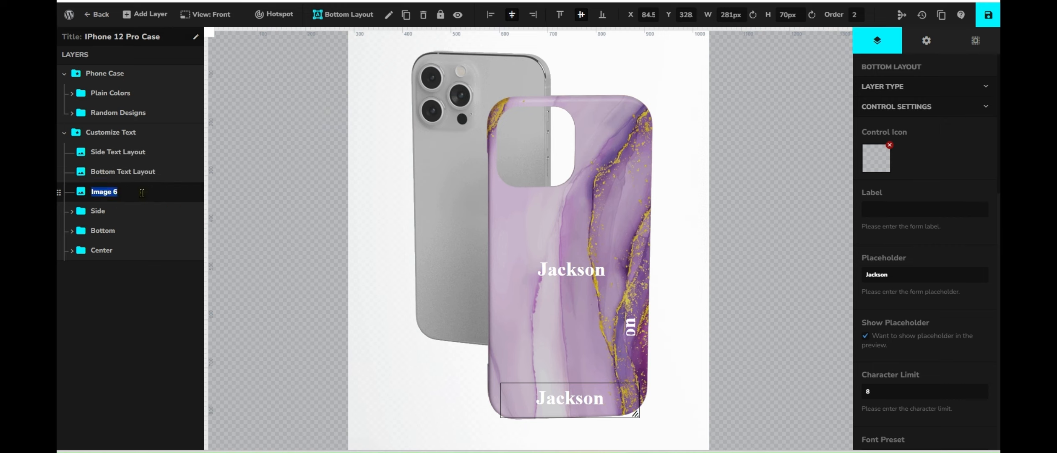
type("Center")
left_click(128, 299)
left_click(137, 191)
key("Right")
type("Text Layo")
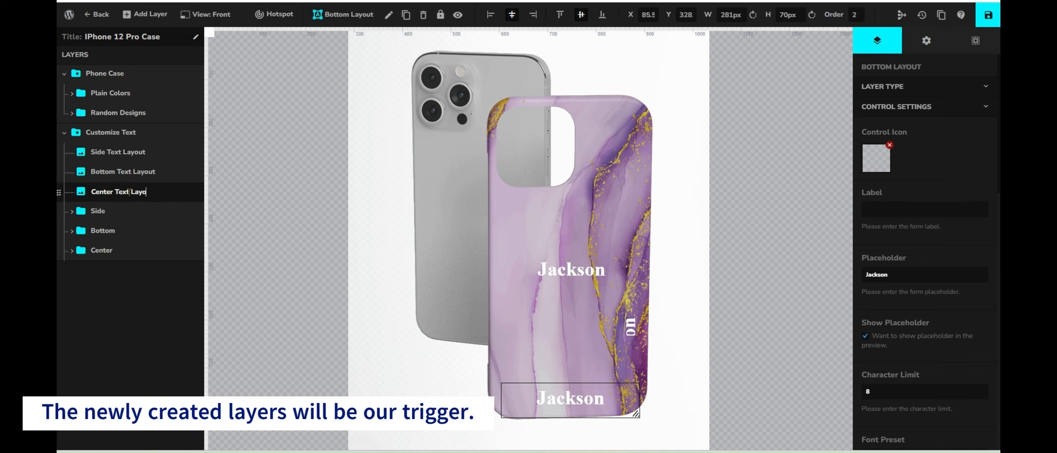
type("ut")
left_click(99, 366)
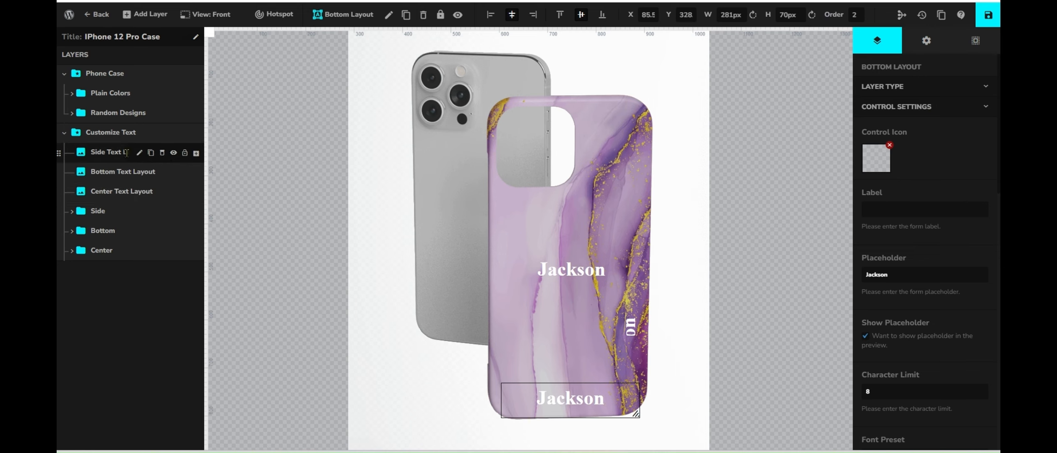
Upload iphone12-sideway-icon.webp and set it as the control icon of the Side Text Layout layer
left_click(106, 152)
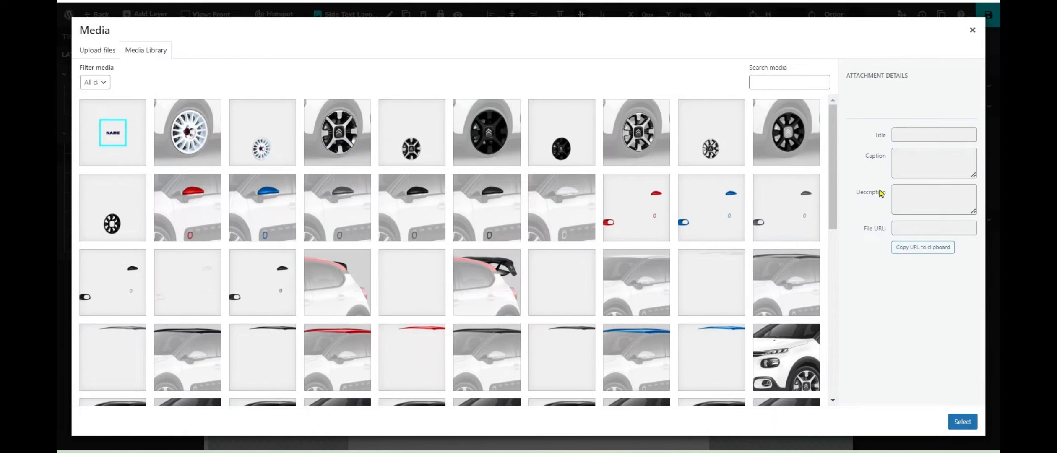
left_click(113, 51)
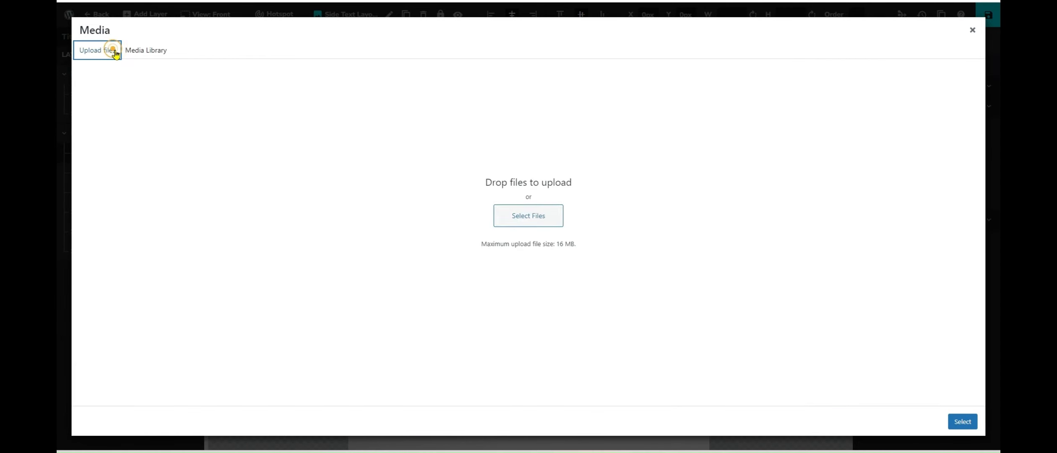
left_click(524, 215)
left_click(639, 126)
left_click(842, 392)
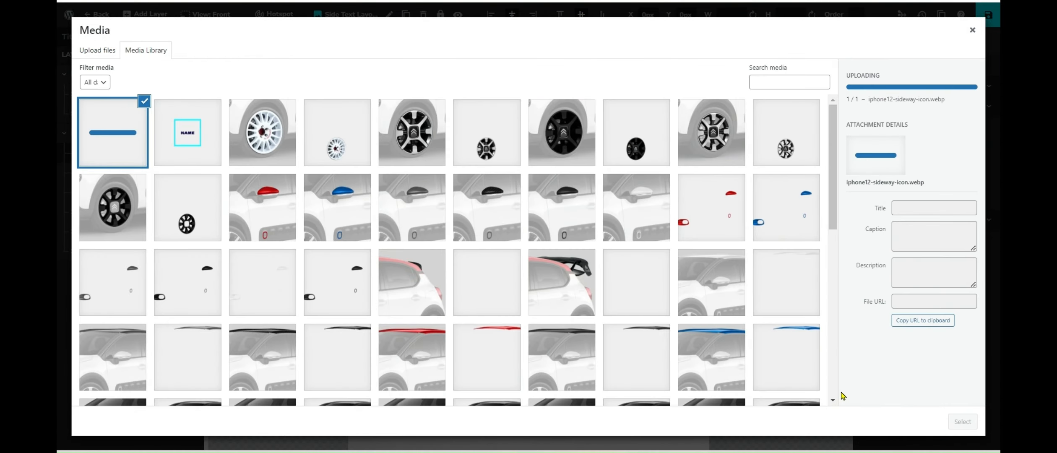
left_click(963, 421)
Update the configurator and check the Phone Case and Customize Text options on the live page
mouse_move(997, 15)
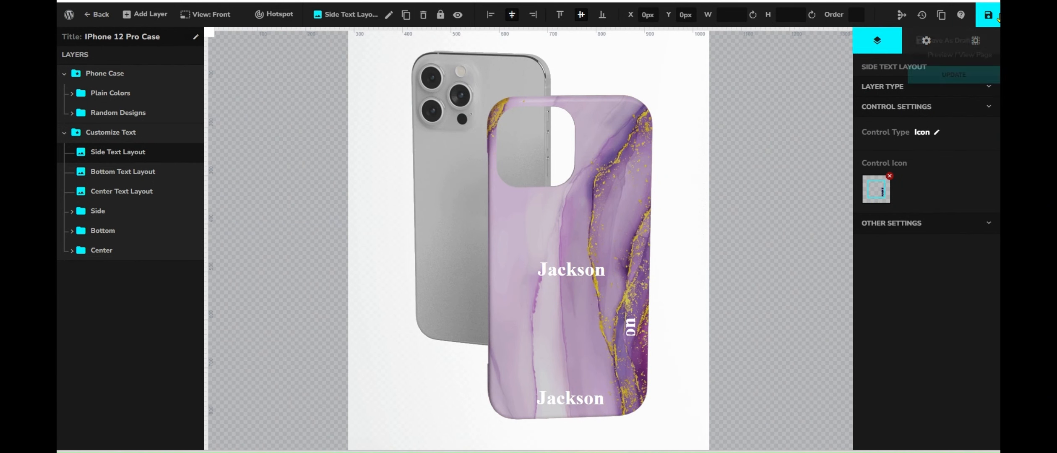
left_click(954, 74)
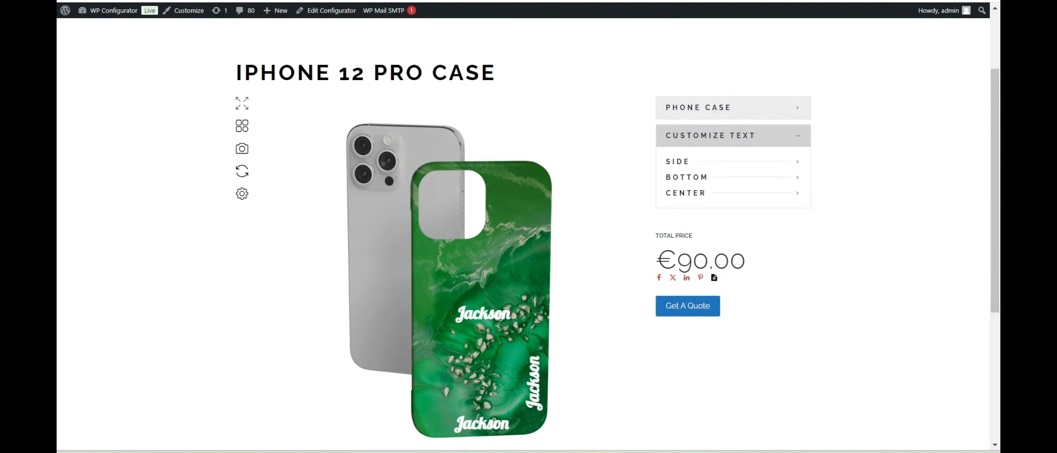
left_click(723, 108)
left_click(719, 179)
left_click(676, 172)
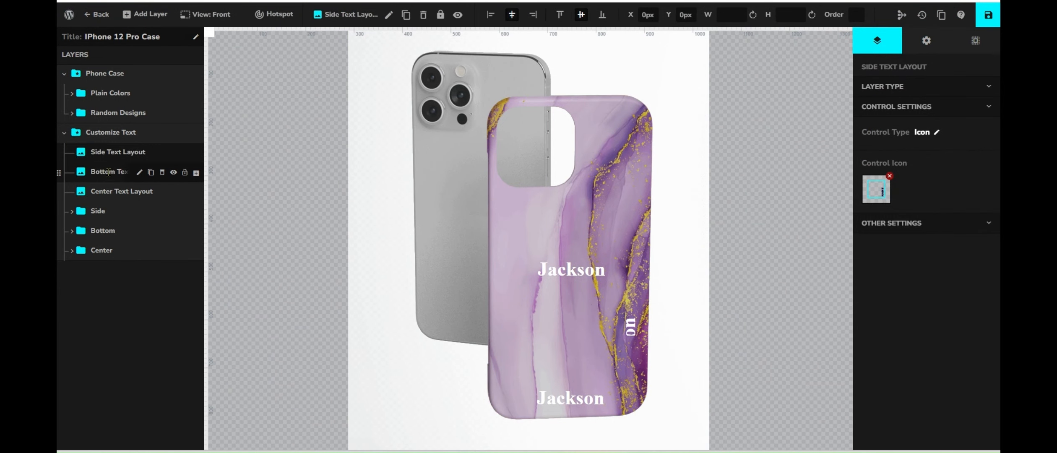
Upload iphone12-bottom-icon.webp as the Bottom Text Layout control icon and check the Customize Text options on the live page
left_click(165, 238)
left_click(874, 241)
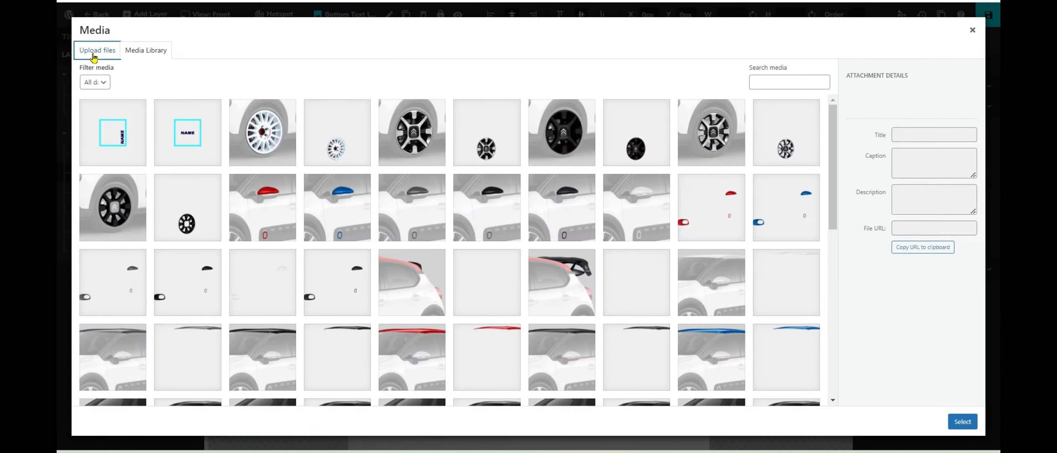
left_click(94, 57)
left_click(529, 215)
left_click(508, 134)
left_click(852, 394)
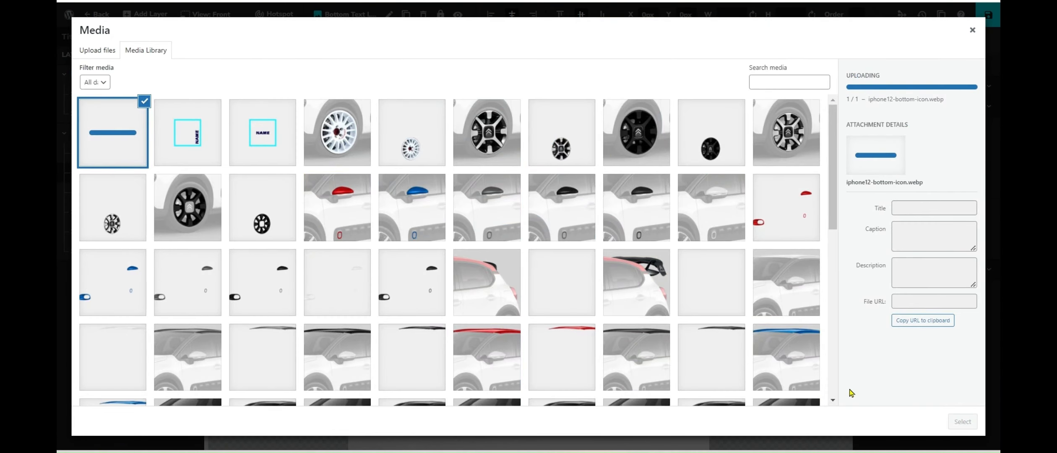
left_click(962, 421)
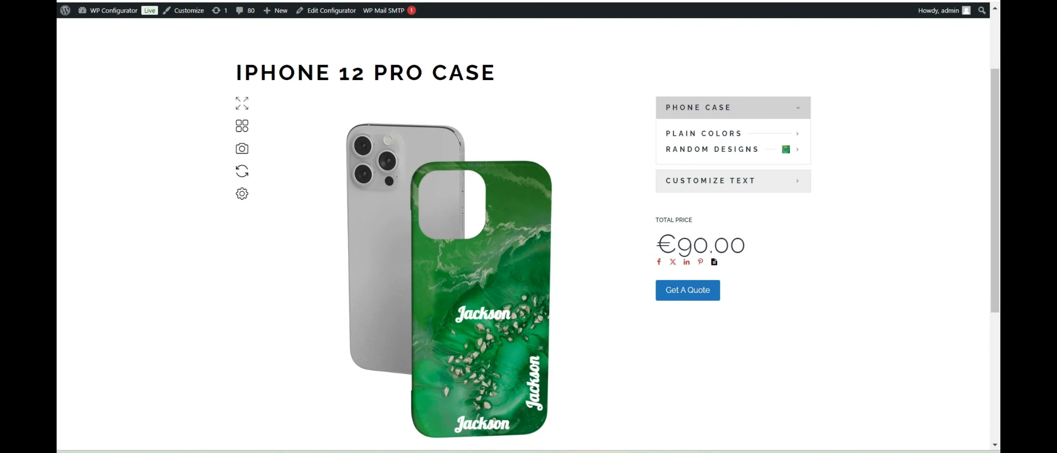
left_click(682, 180)
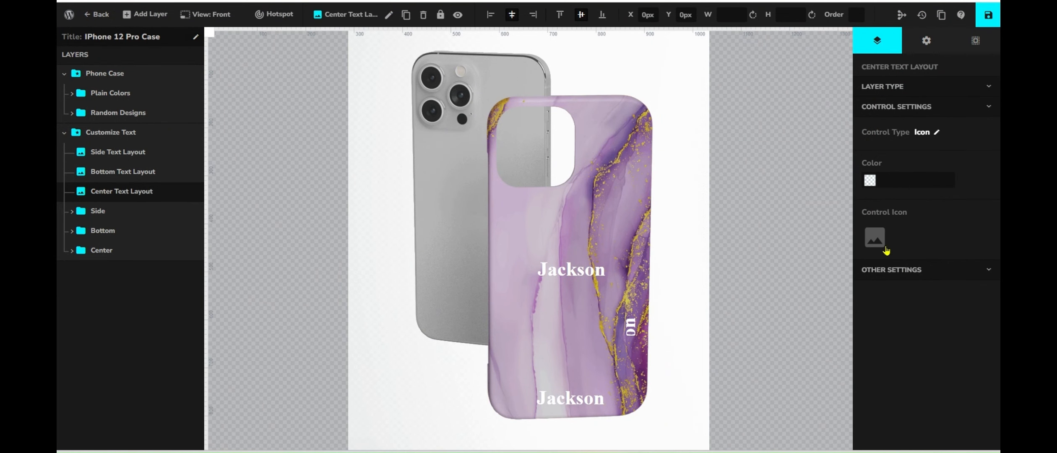
Upload iphone12-center-icon.webp as the Center Text Layout control icon and check the Customize Text options on the live page
left_click(875, 236)
left_click(98, 50)
left_click(526, 214)
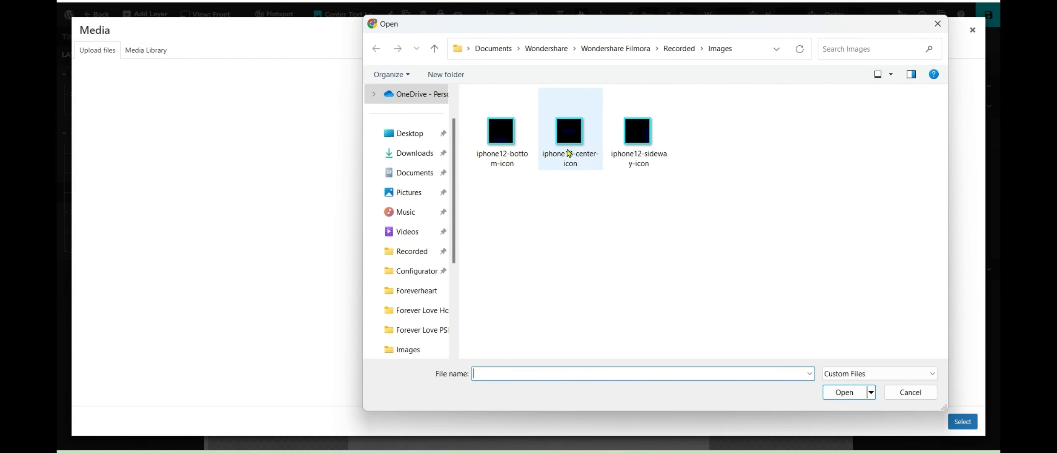
left_click(564, 139)
left_click(841, 392)
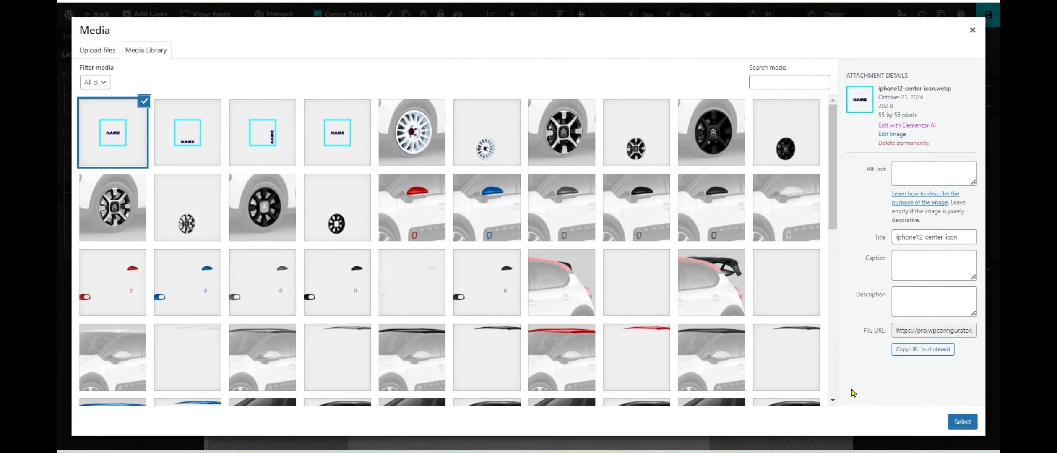
left_click(962, 421)
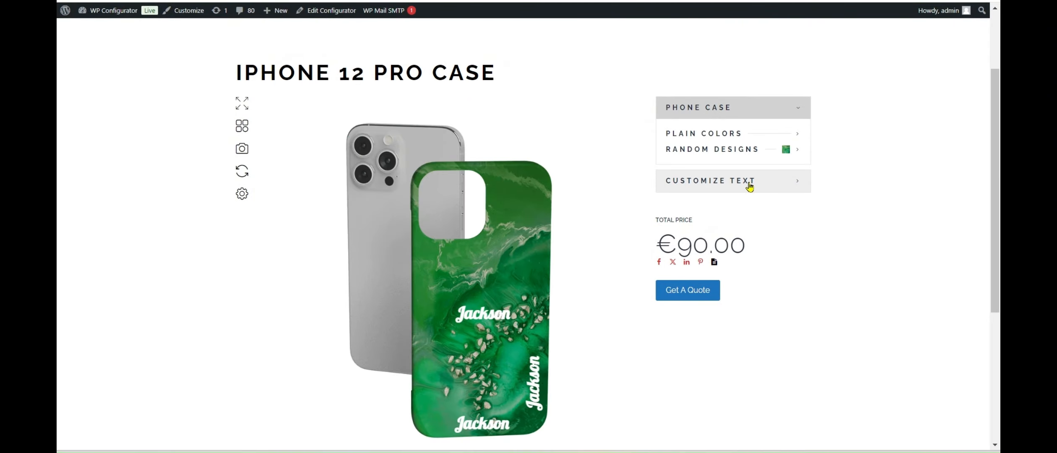
left_click(748, 186)
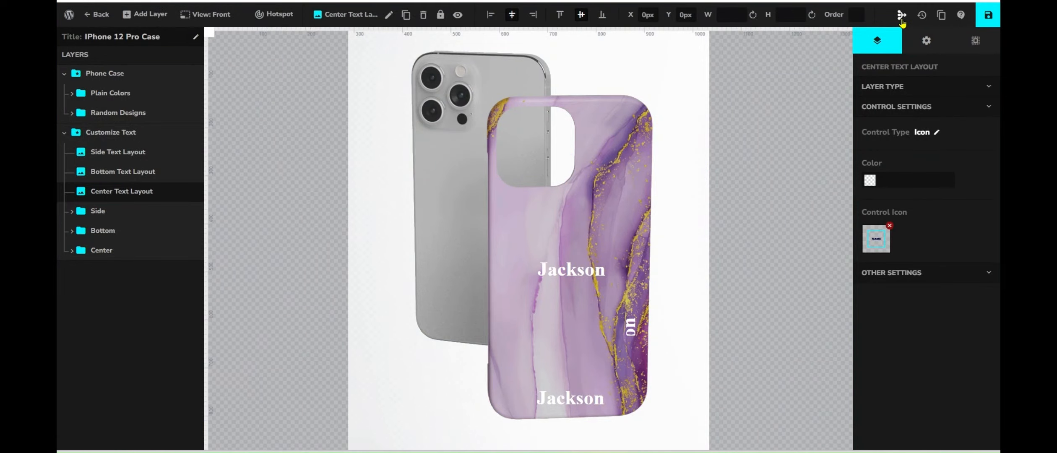
Add a condition to the configurator's conditional logic and name it Side Layout Text
left_click(902, 15)
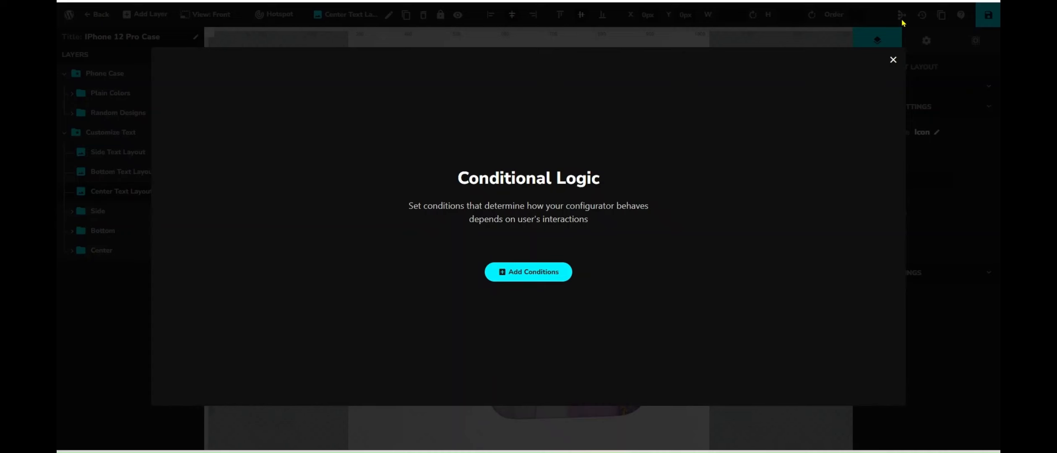
left_click(557, 272)
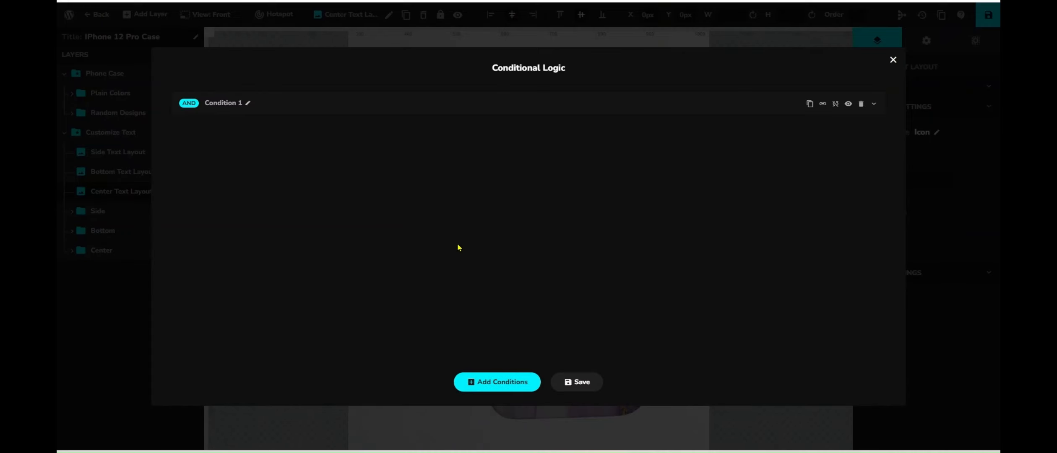
left_click(248, 103)
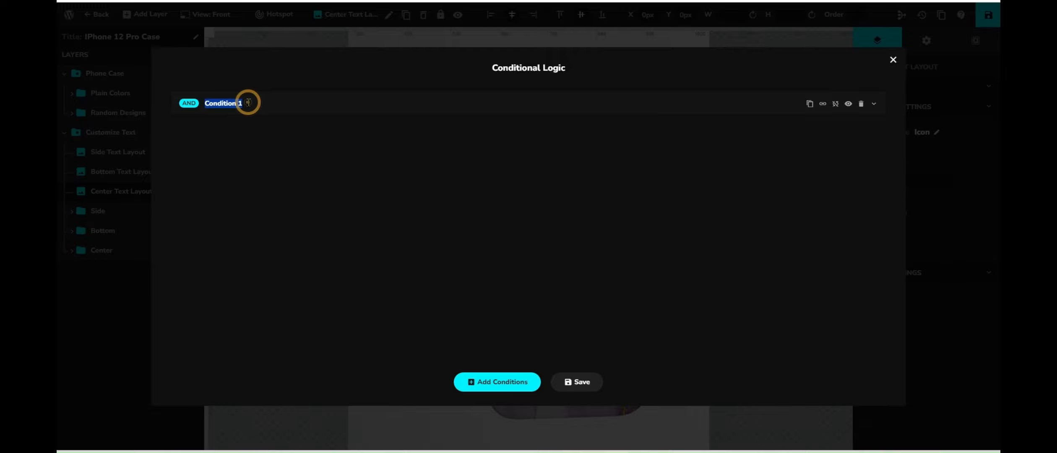
type("Side")
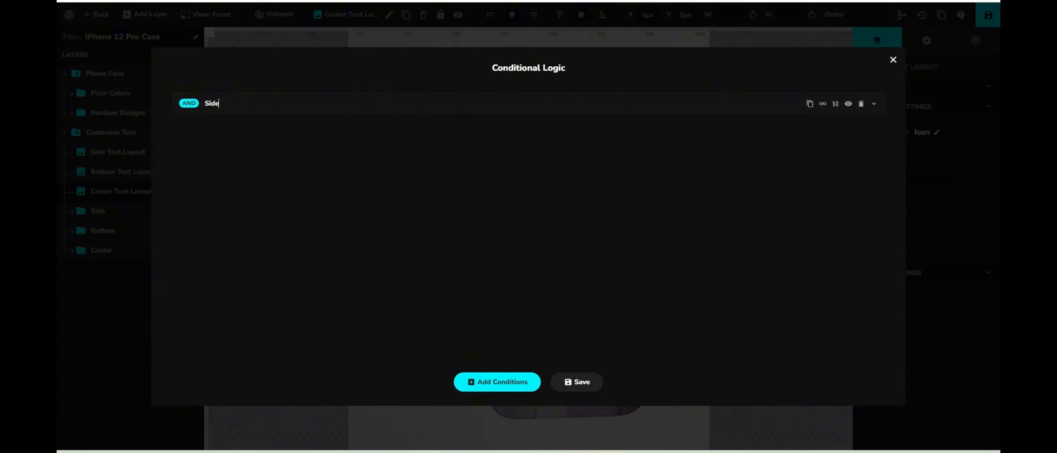
double_click(227, 102)
left_click(227, 100)
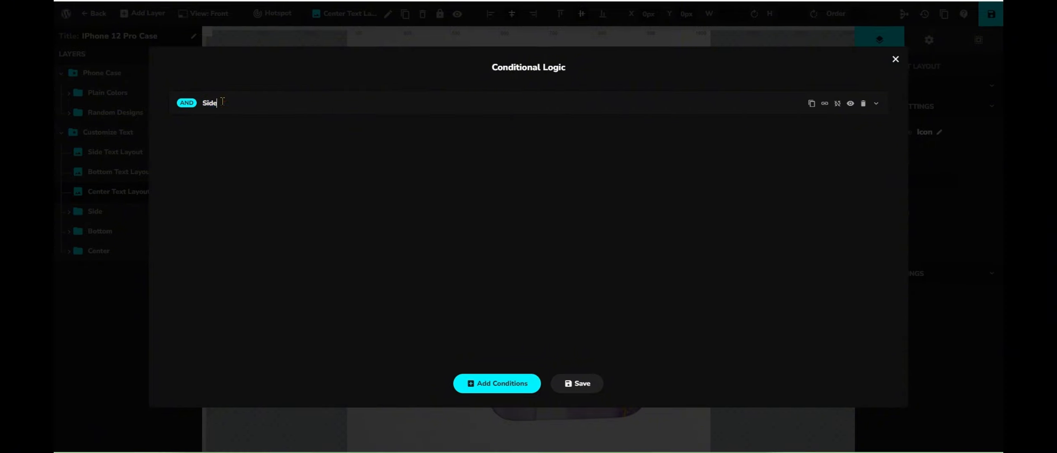
left_click(224, 101)
type("Text")
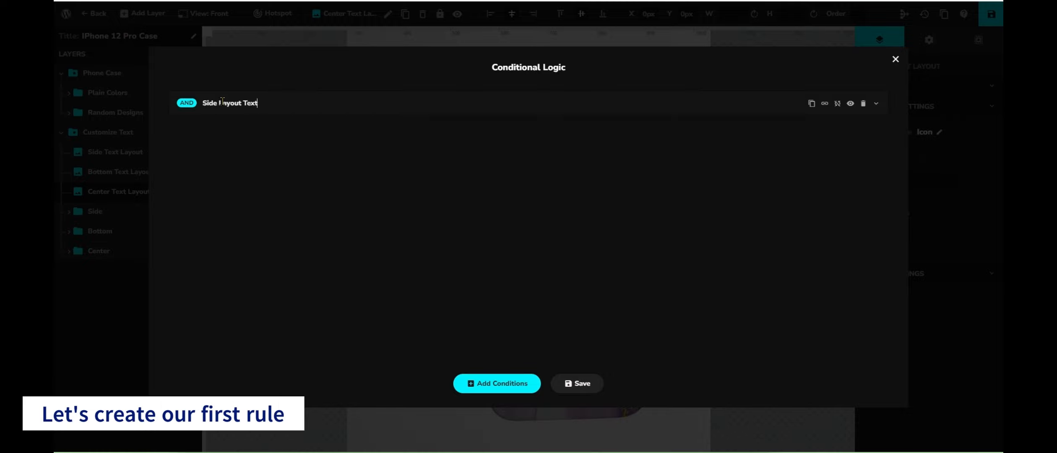
left_click(259, 150)
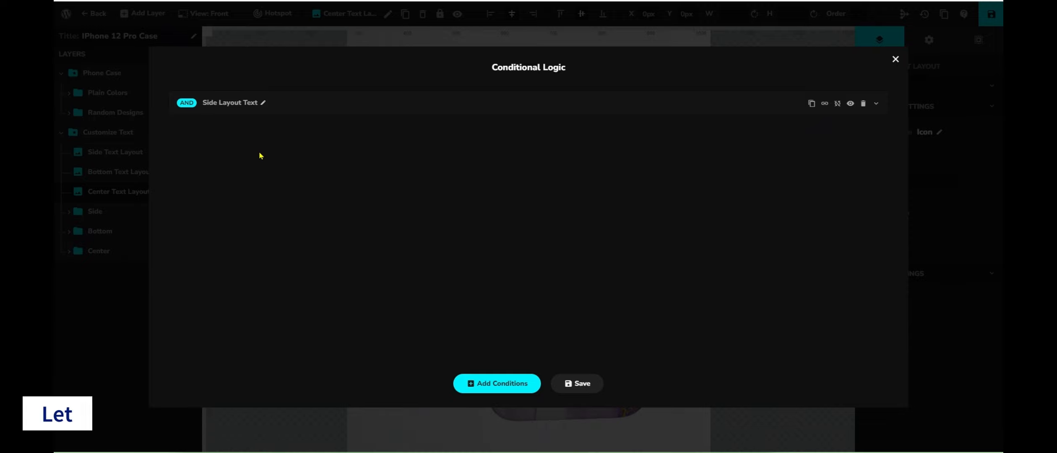
Set the Side Layout Text condition's if rule to Selected for the Side Text Layout layer
left_click(876, 105)
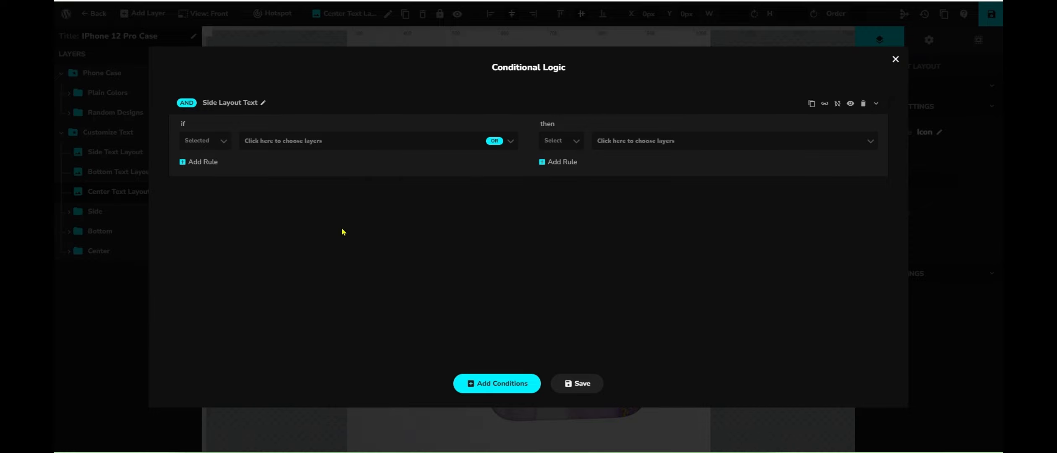
left_click(213, 142)
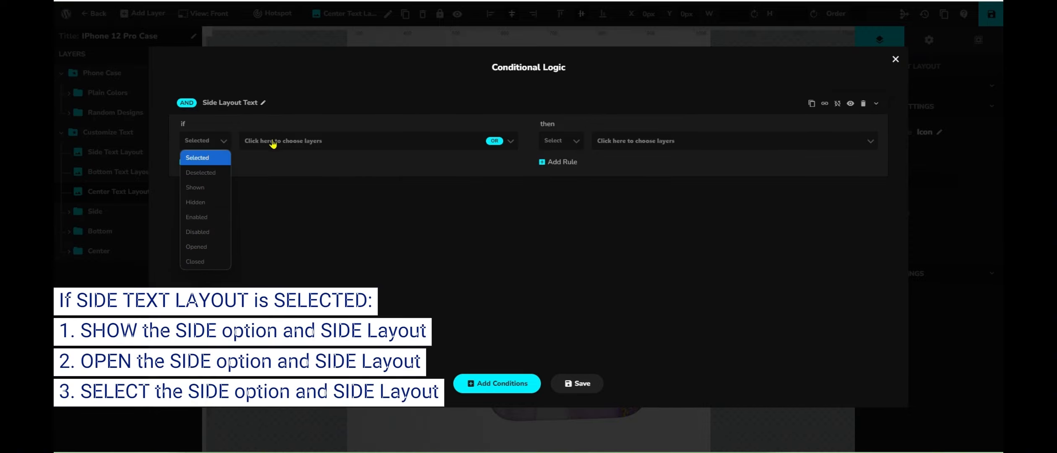
left_click(210, 157)
left_click(289, 143)
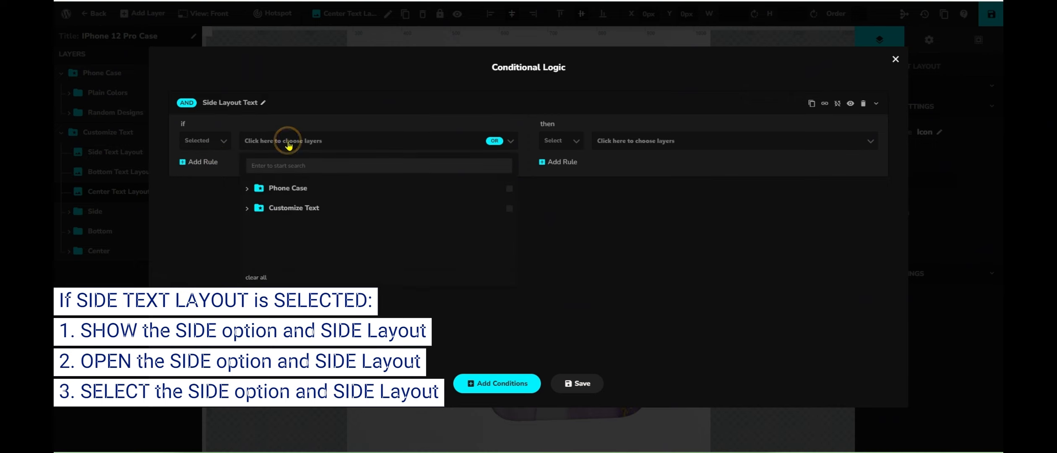
left_click(248, 209)
scroll(349, 231, "down", 2)
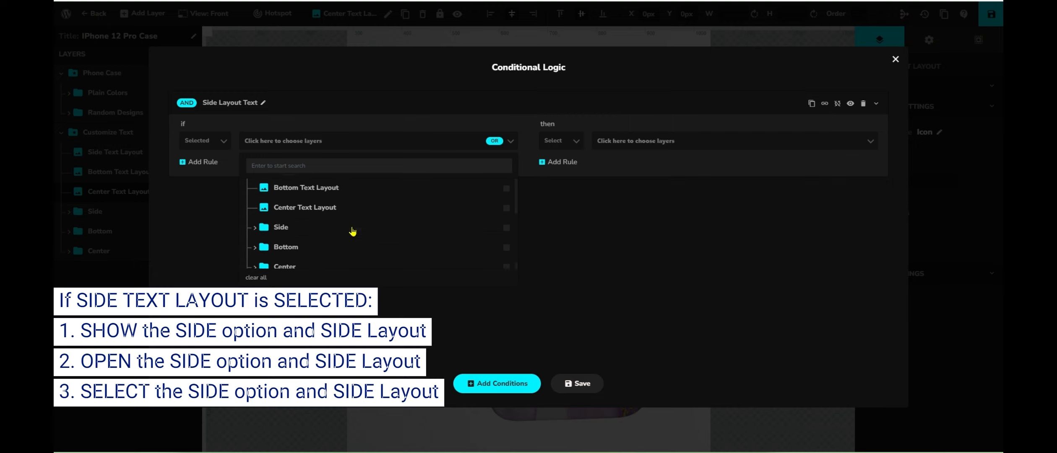
scroll(339, 230, "up", 2)
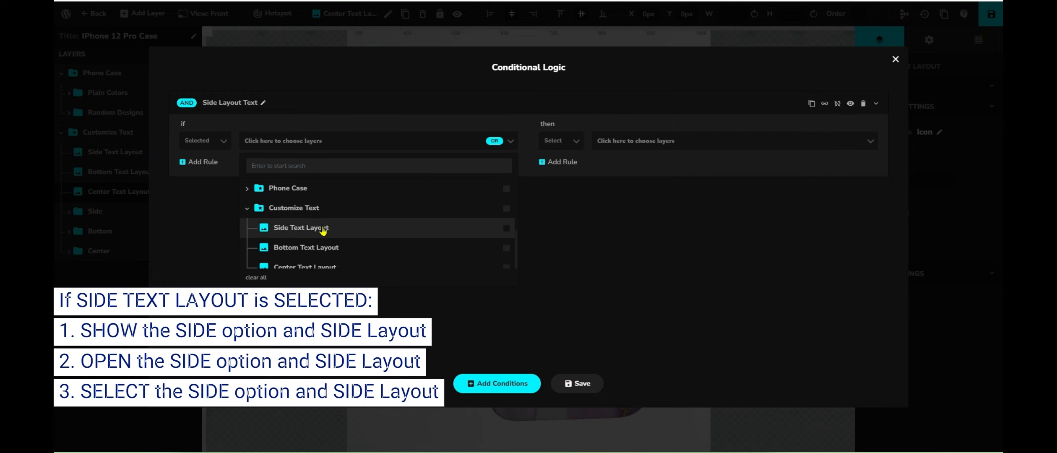
left_click(325, 231)
left_click(325, 231)
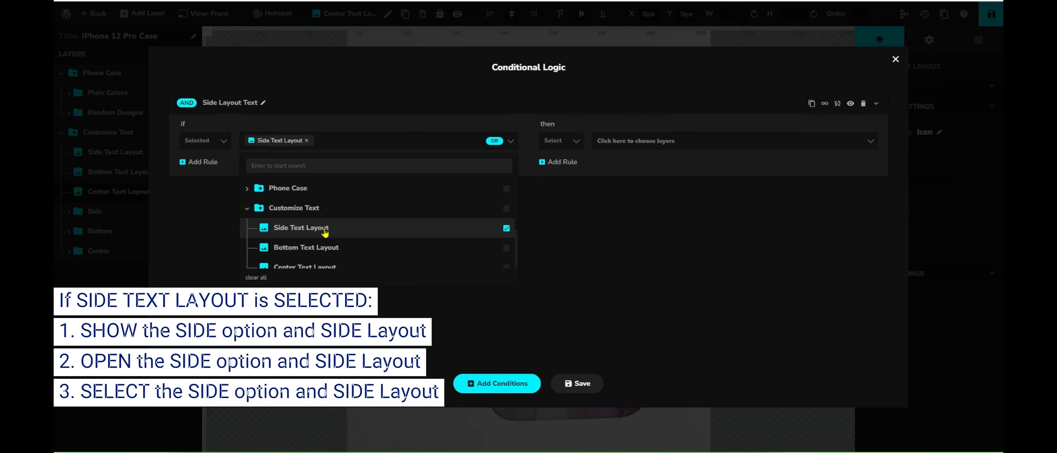
left_click(583, 212)
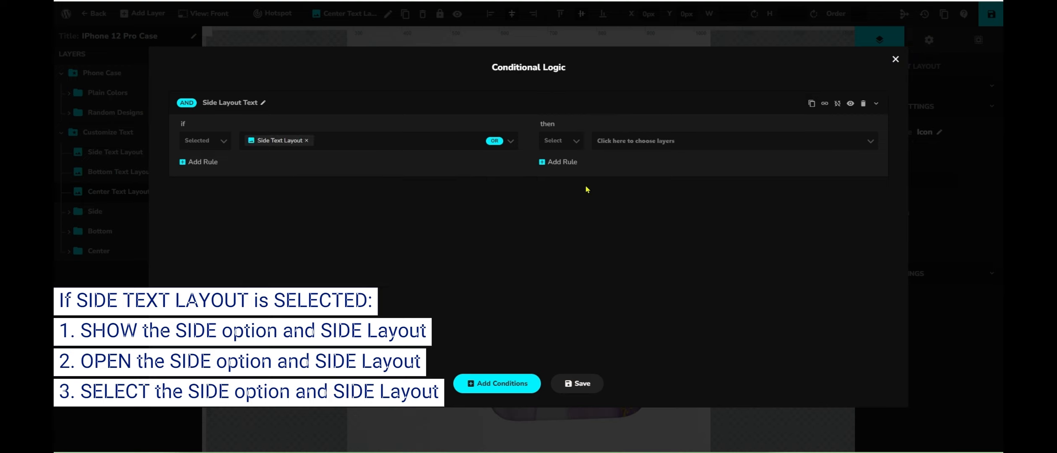
Set the Side Layout Text condition's first then rule to Show the Side group and its Side Layout layer
left_click(573, 142)
left_click(558, 190)
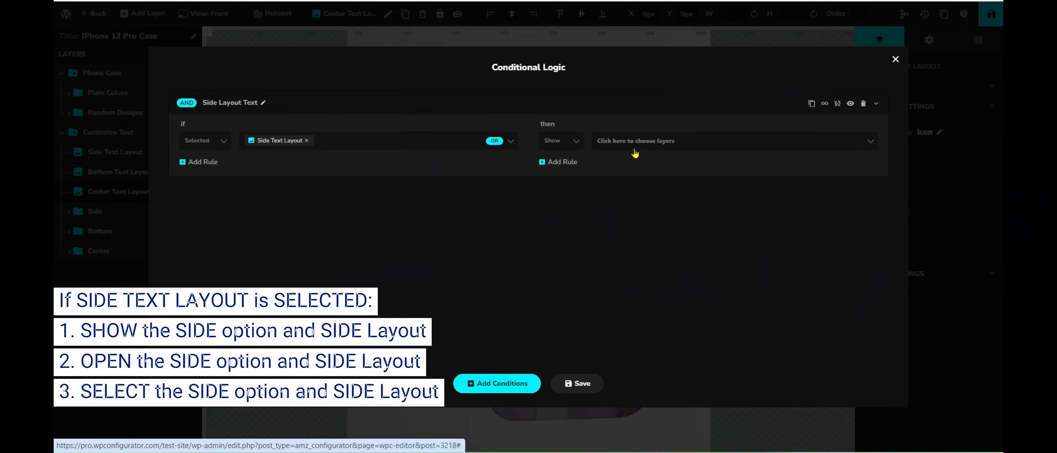
left_click(645, 140)
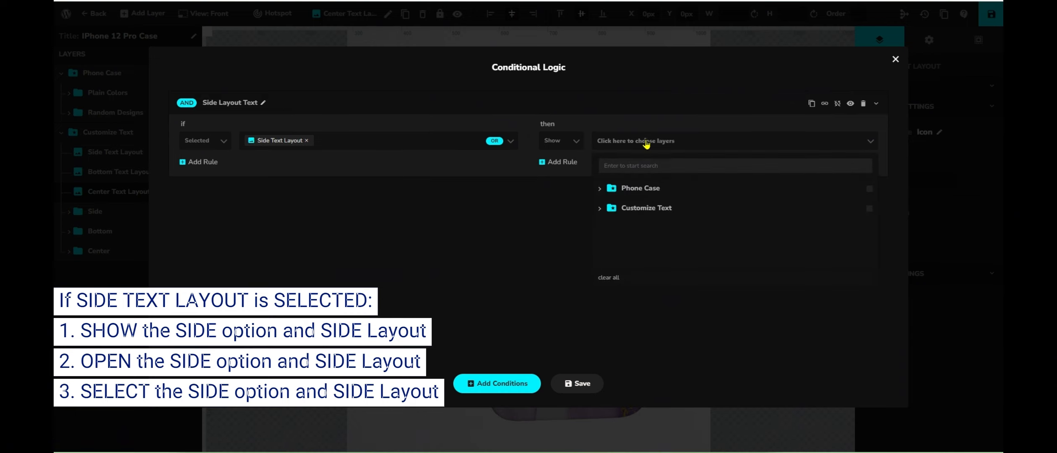
left_click(601, 209)
scroll(713, 235, "down", 3)
left_click(820, 231)
left_click(577, 169)
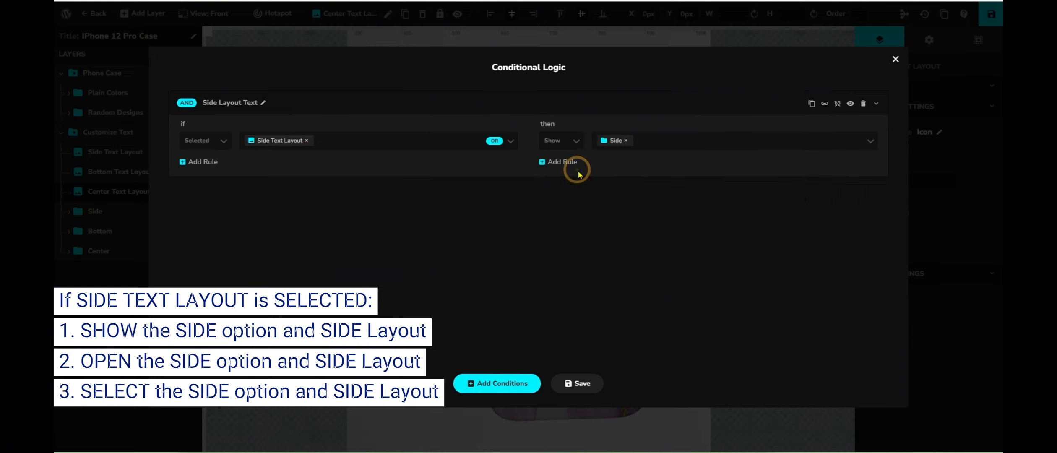
left_click(666, 142)
left_click(601, 210)
scroll(654, 230, "down", 2)
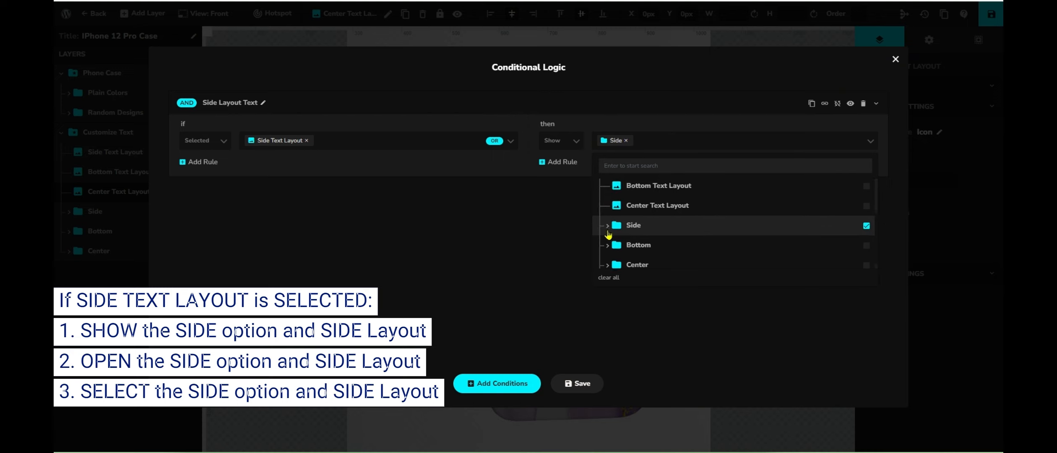
left_click(608, 226)
left_click(688, 248)
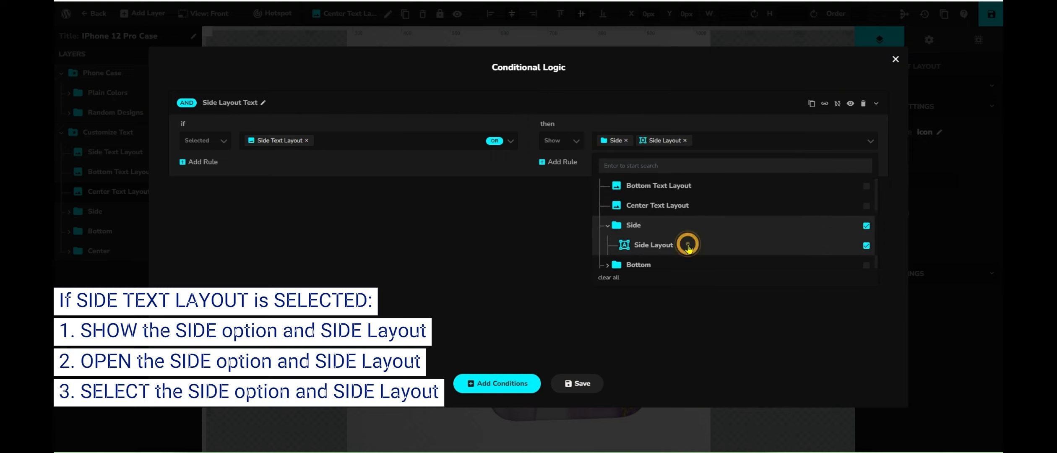
left_click(520, 164)
Add a second then rule to Side Layout Text that opens the Side group and its Side Layout layer
left_click(573, 167)
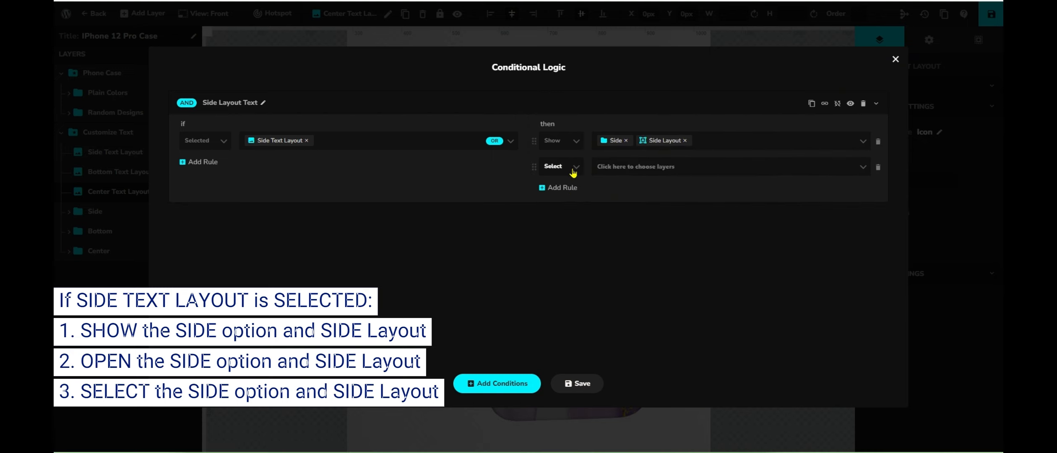
left_click(560, 166)
left_click(557, 270)
left_click(708, 168)
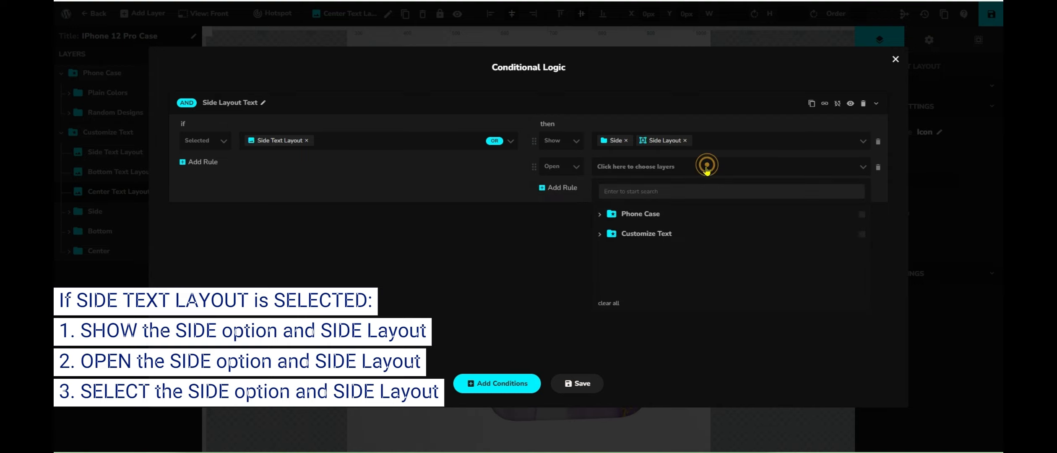
left_click(607, 238)
scroll(789, 251, "down", 2)
left_click(858, 246)
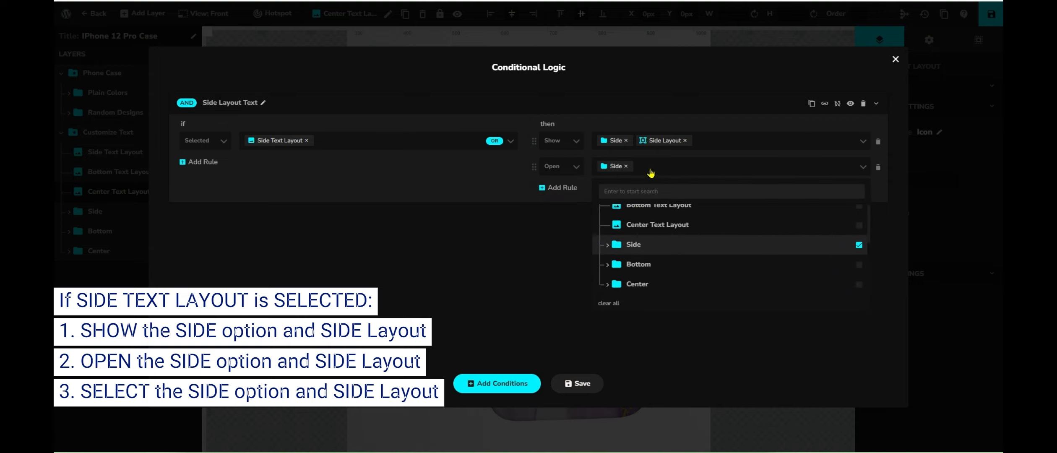
left_click(646, 168)
left_click(600, 234)
scroll(720, 252, "down", 2)
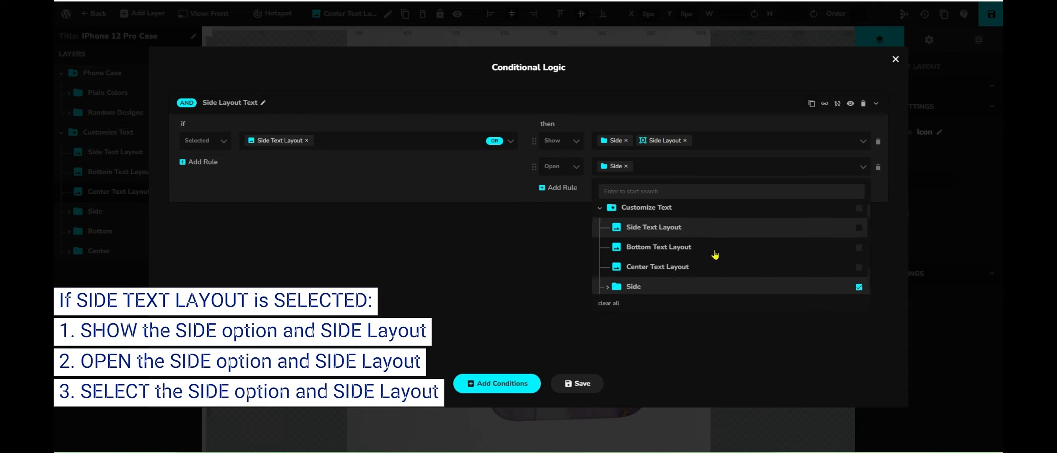
left_click(607, 251)
left_click(686, 270)
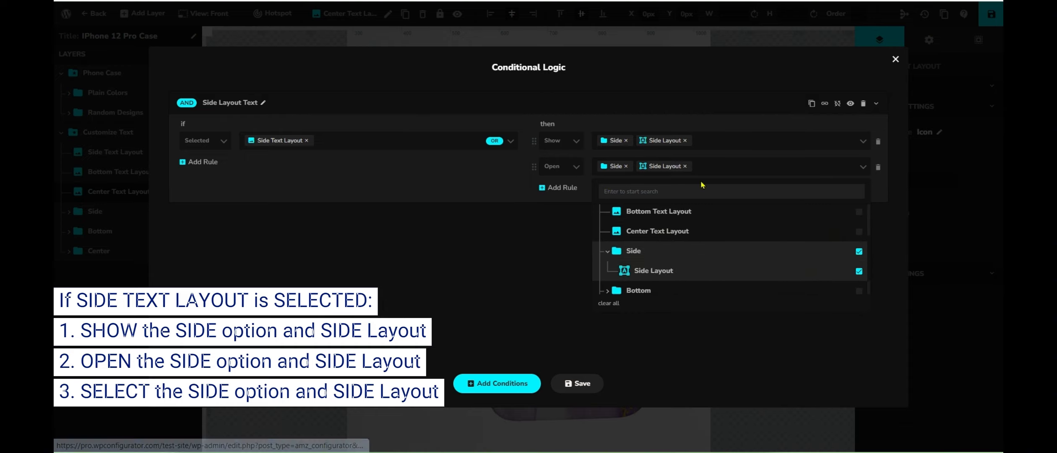
left_click(725, 166)
Add a third then rule to Side Layout Text that selects Side and Side Layout, and save the conditional logic
left_click(564, 188)
left_click(697, 192)
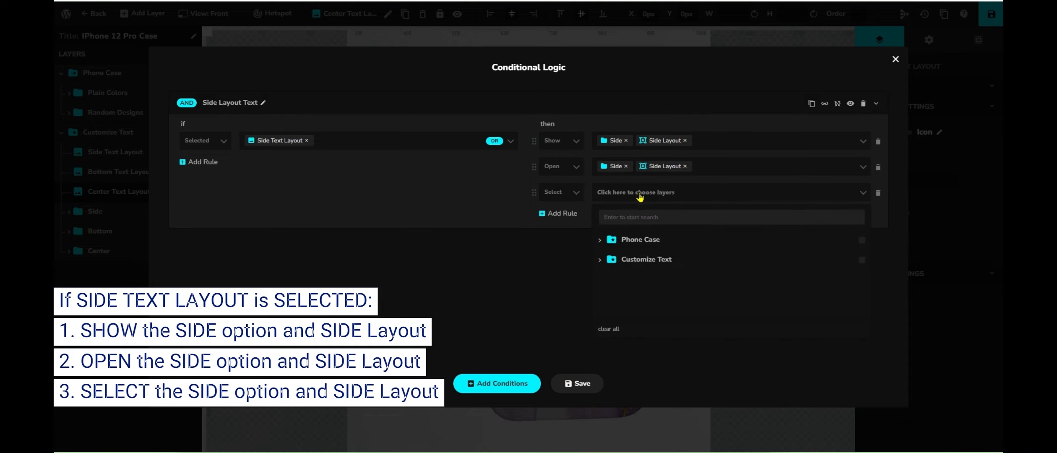
left_click(698, 264)
scroll(735, 281, "down", 2)
left_click(735, 280)
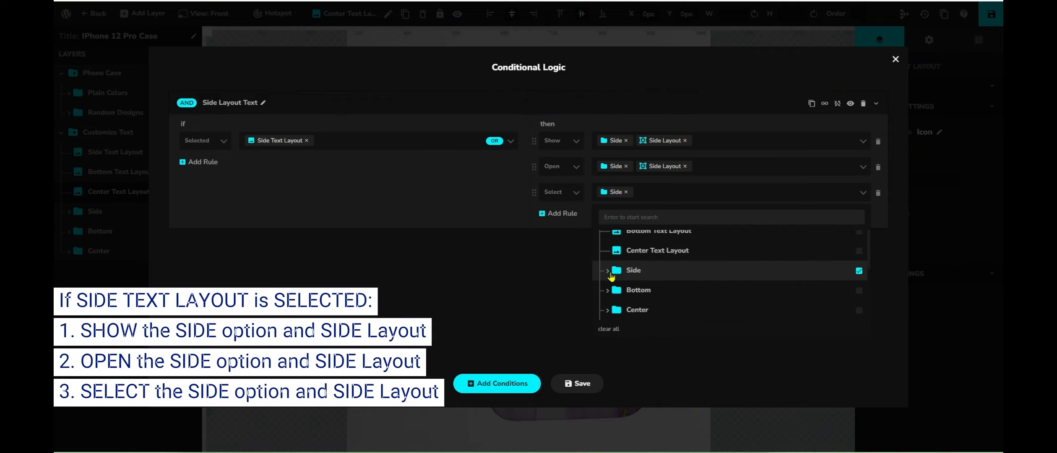
left_click(607, 270)
left_click(658, 291)
left_click(507, 196)
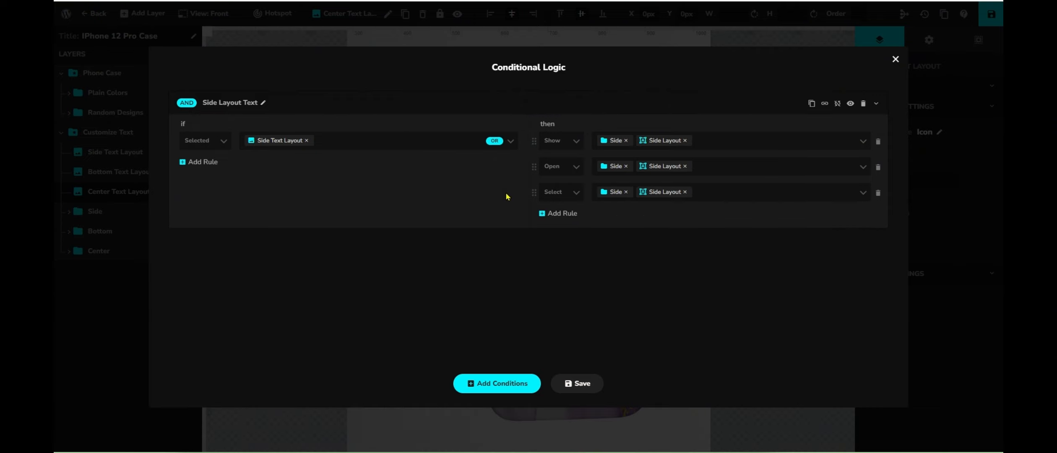
left_click(589, 389)
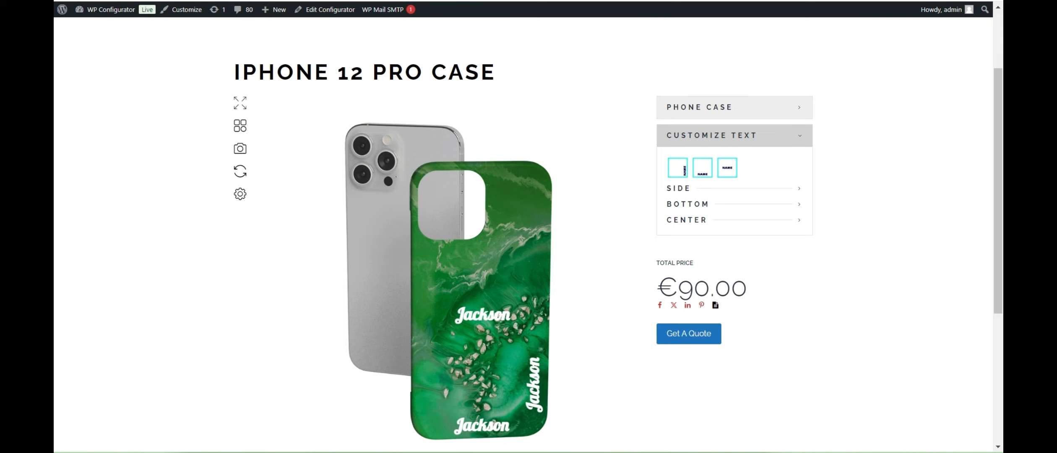
Reload the live product page and test the side text layout icon under Customize Text
key("F5")
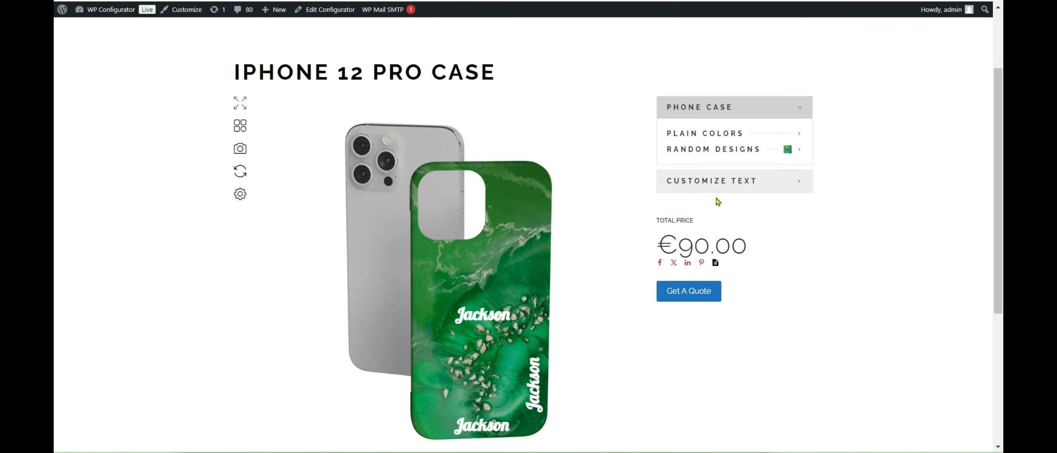
left_click(740, 186)
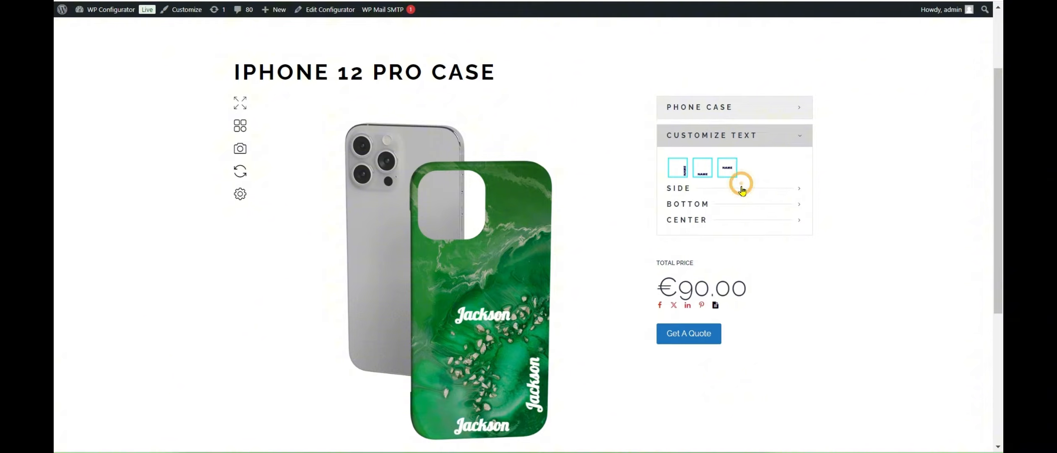
left_click(679, 168)
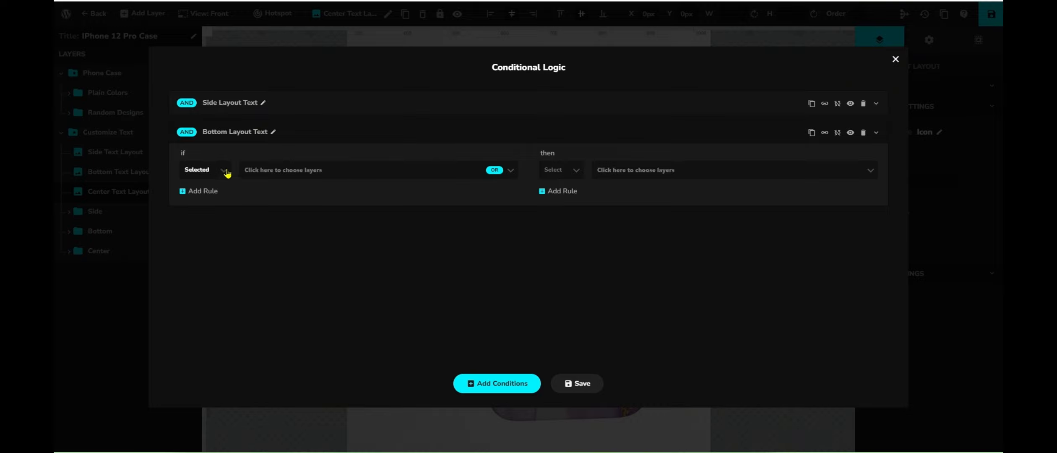
Set the Bottom Layout Text condition's if rule to Selected for the Bottom Text Layout layer
left_click(227, 173)
left_click(219, 184)
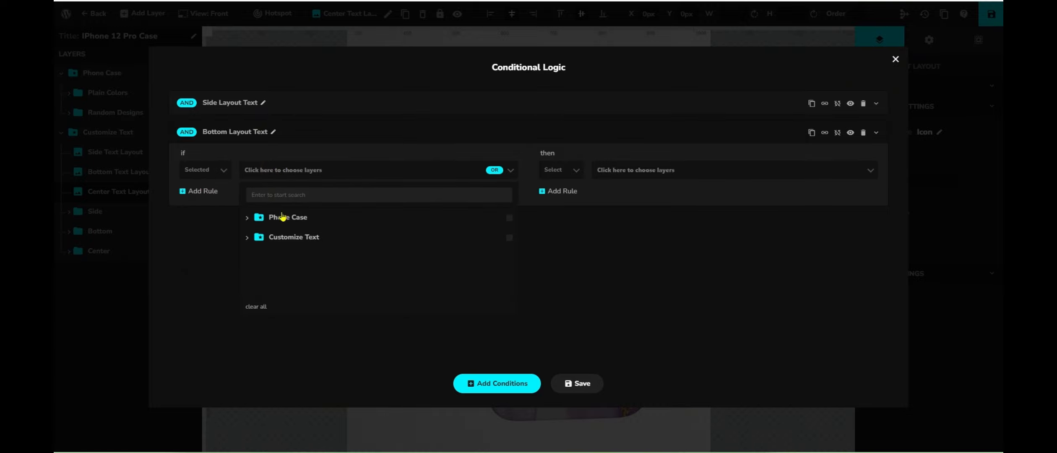
left_click(247, 237)
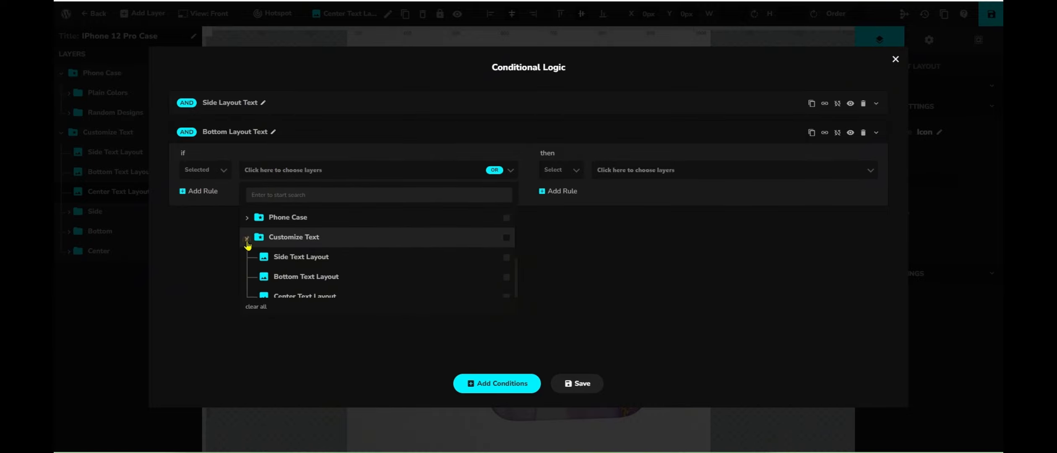
left_click(288, 281)
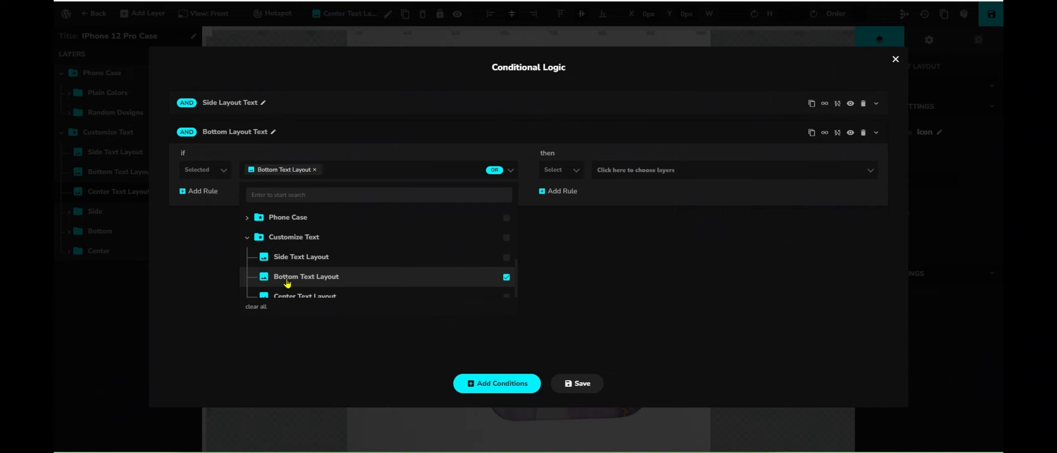
Set the Bottom Layout Text condition's first then rule to Show the Bottom group and its Bottom Layout layer
left_click(571, 170)
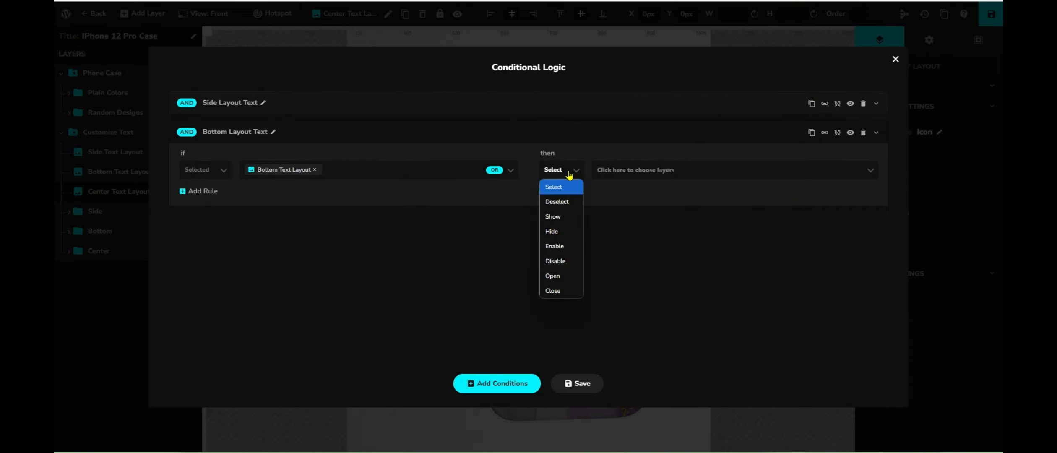
left_click(562, 217)
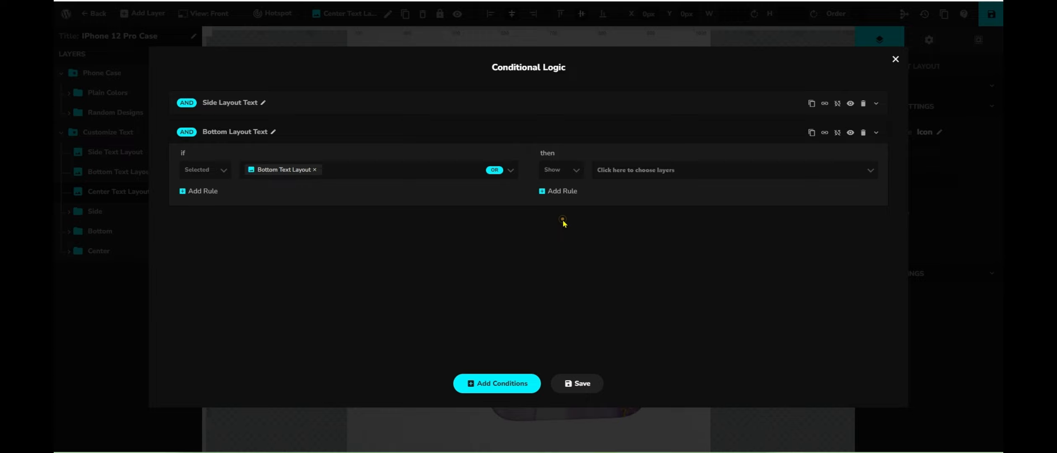
left_click(663, 170)
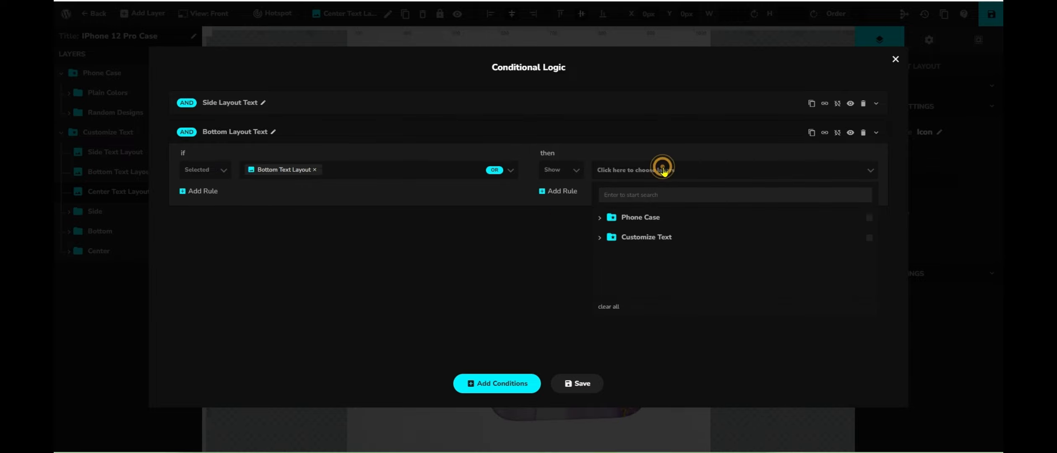
left_click(599, 237)
scroll(724, 263, "down", 2)
scroll(723, 263, "down", 1)
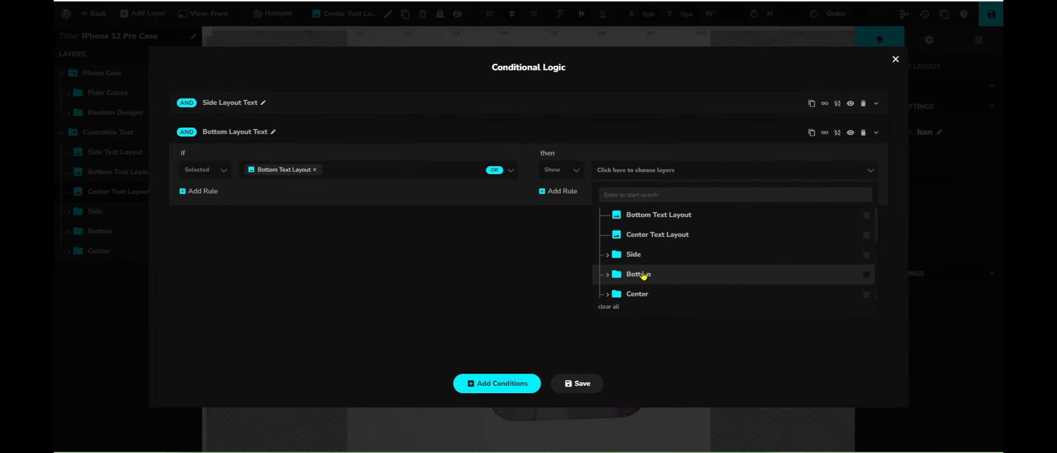
left_click(864, 276)
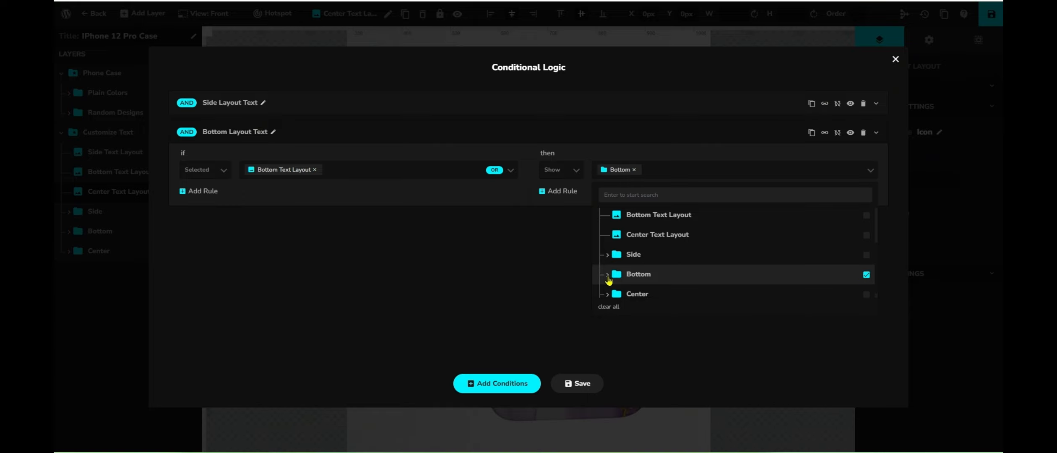
left_click(608, 275)
scroll(722, 281, "down", 1)
left_click(687, 272)
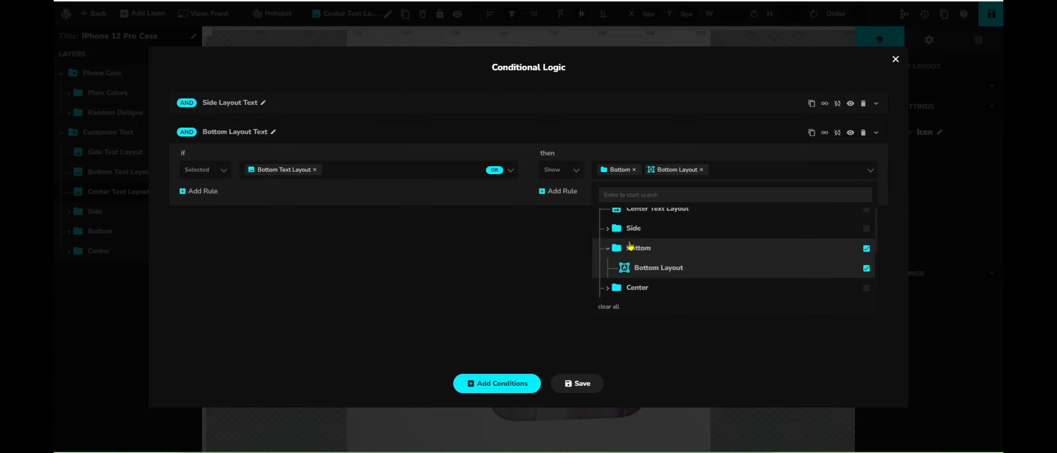
left_click(752, 178)
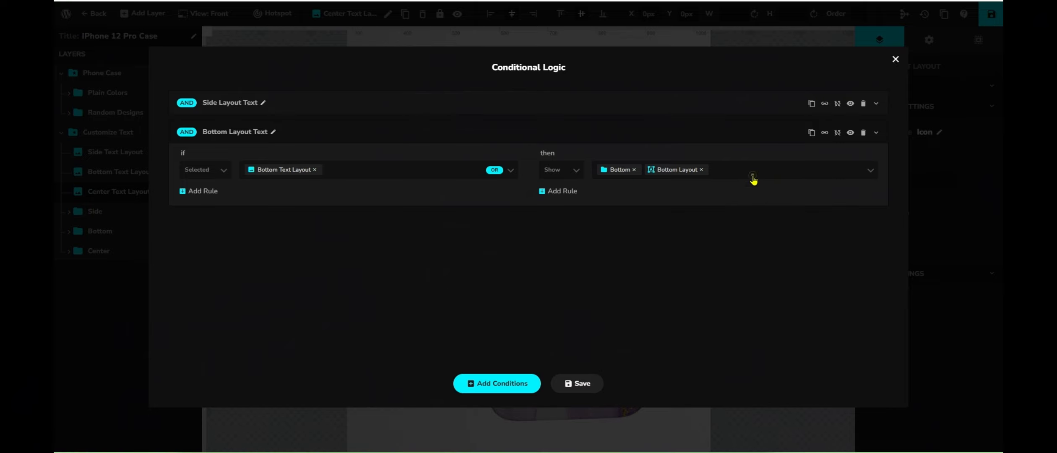
Add a second then rule to Bottom Layout Text that opens the Bottom group and its Bottom Layout layer
left_click(563, 193)
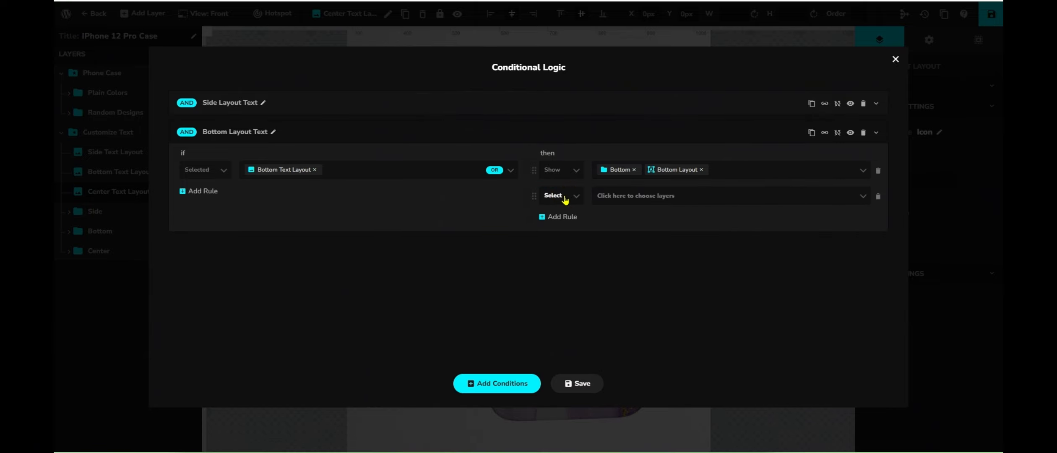
left_click(564, 198)
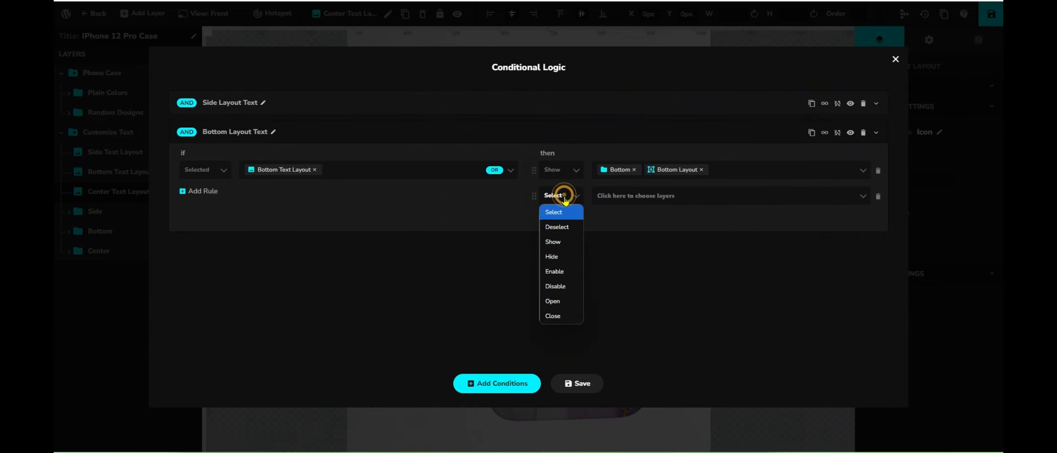
left_click(559, 301)
left_click(632, 195)
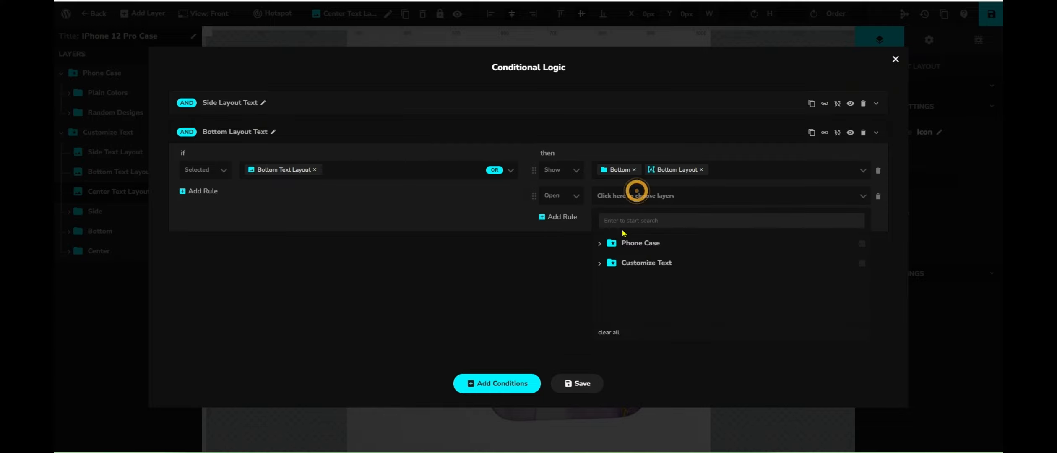
scroll(732, 293, "down", 2)
left_click(732, 293)
left_click(607, 294)
left_click(691, 313)
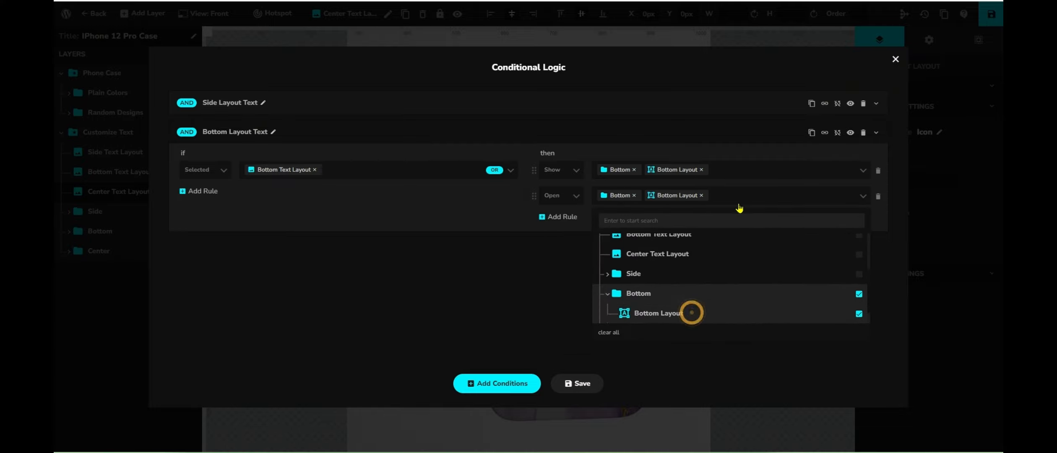
left_click(739, 198)
Add a third then rule to Bottom Layout Text that selects the Bottom group and its Bottom Layout layer
left_click(562, 217)
left_click(565, 219)
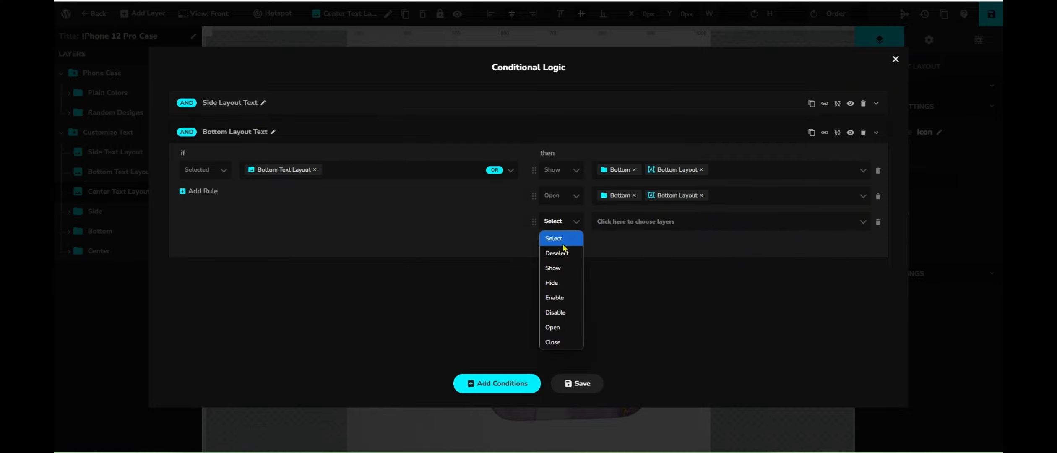
left_click(559, 245)
left_click(682, 222)
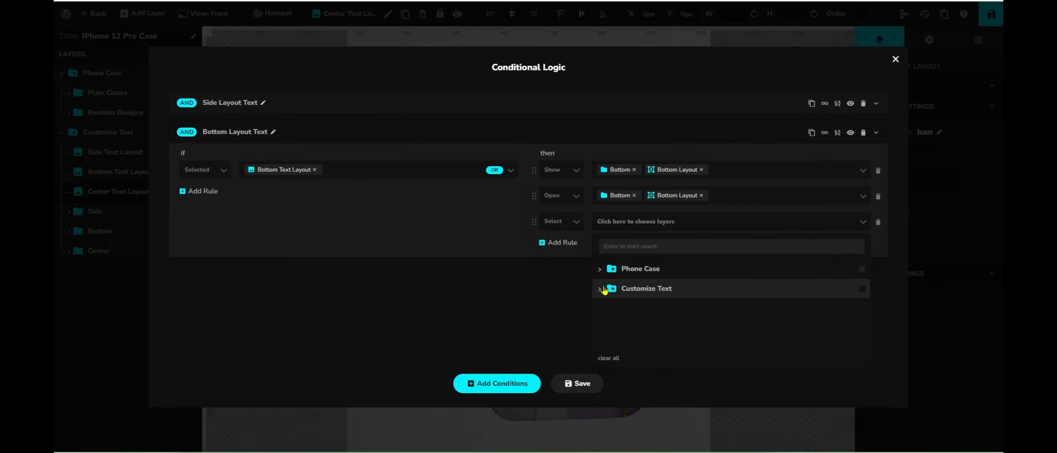
left_click(600, 289)
scroll(734, 324, "down", 3)
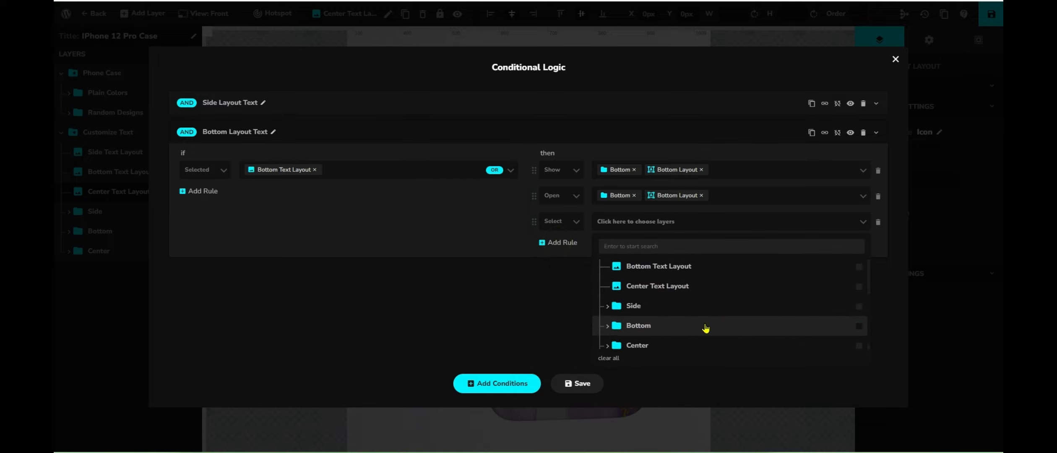
left_click(697, 323)
left_click(605, 325)
scroll(650, 332, "down", 1)
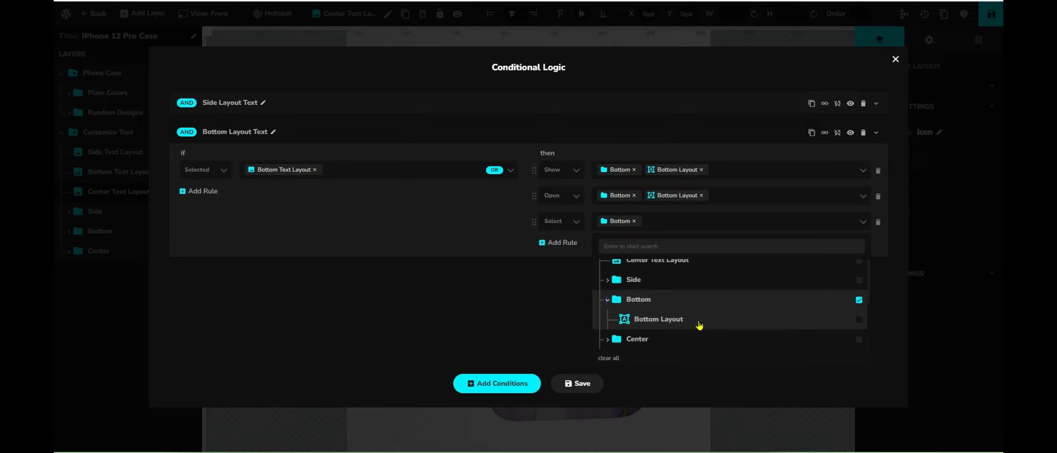
left_click(749, 324)
left_click(574, 250)
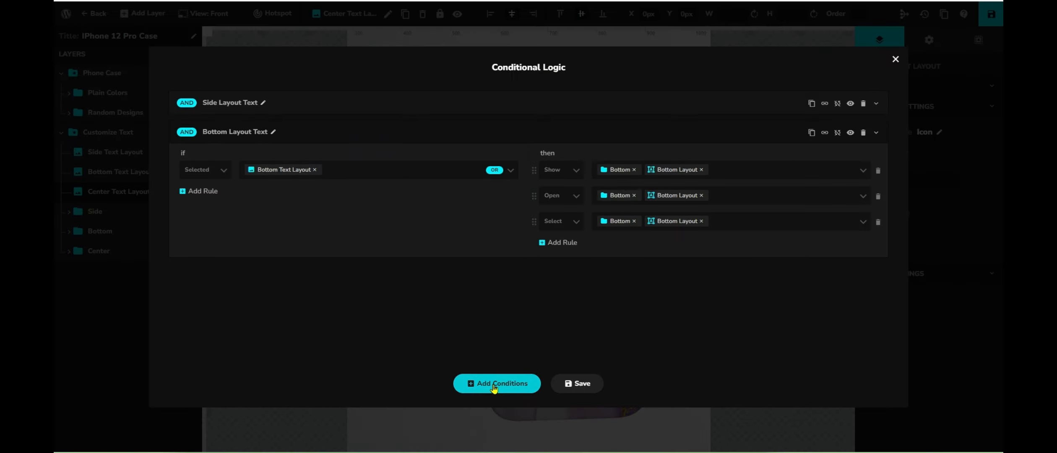
Add a third condition and name it Center Layout Text
left_click(494, 385)
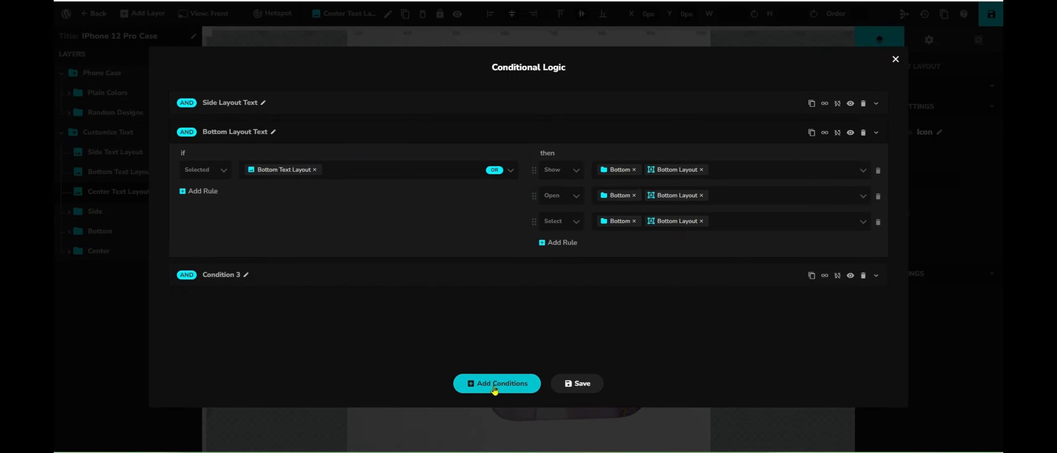
left_click(245, 275)
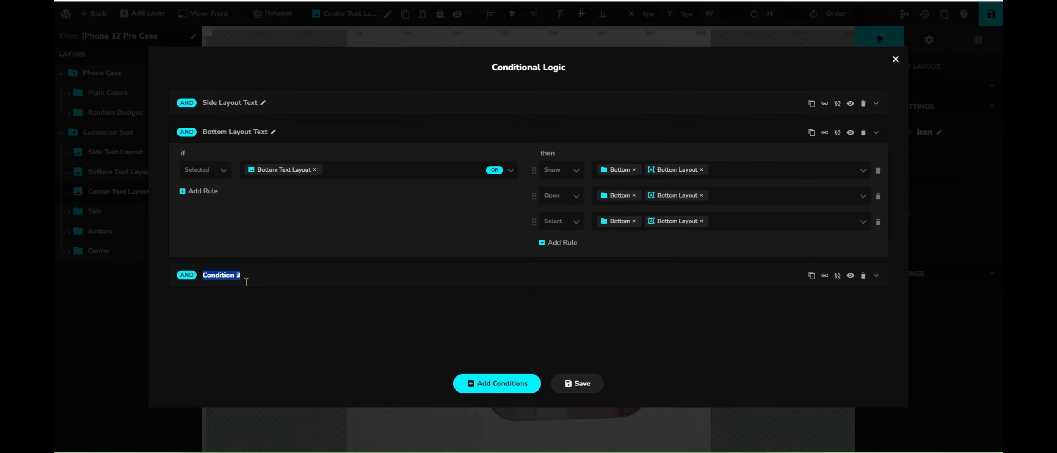
type("Center Layout Text")
left_click(453, 312)
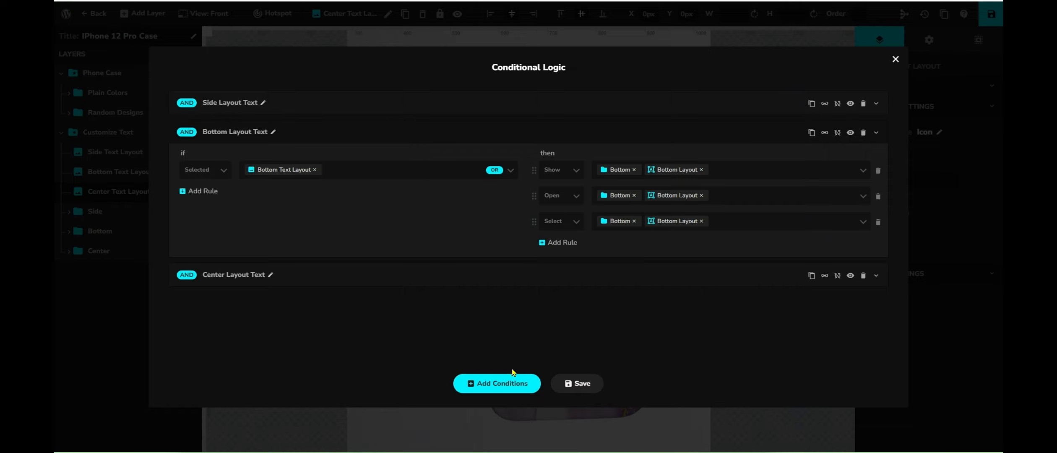
Set the Center Layout Text condition's only if rule to Selected for the Center Text Layout layer
left_click(877, 277)
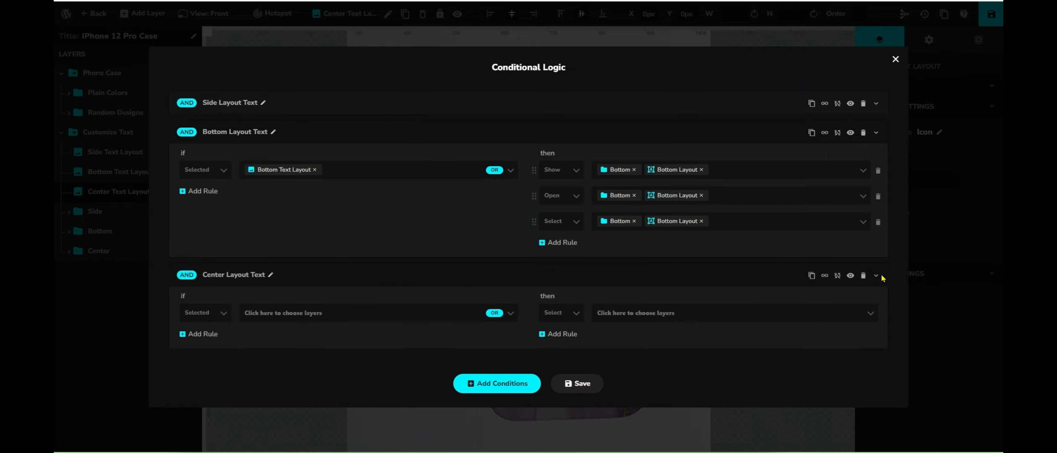
left_click(204, 313)
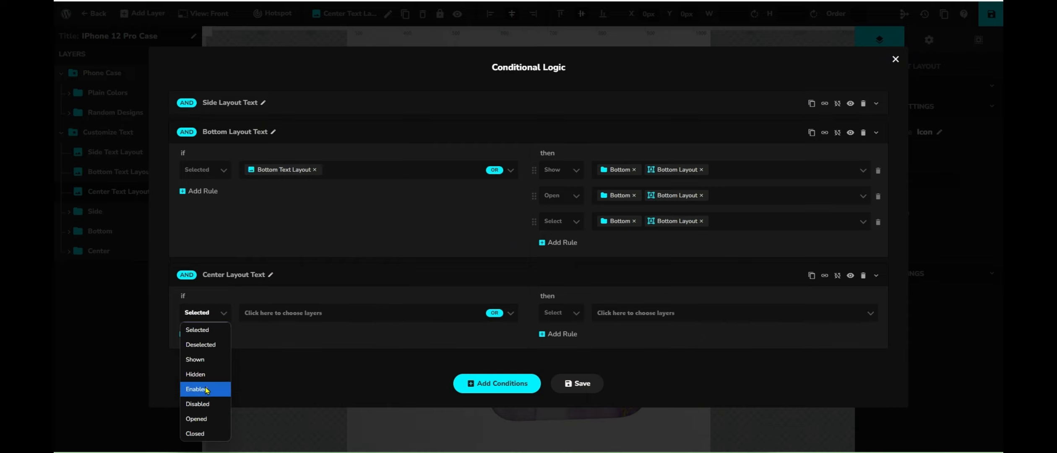
left_click(206, 331)
left_click(299, 312)
left_click(357, 379)
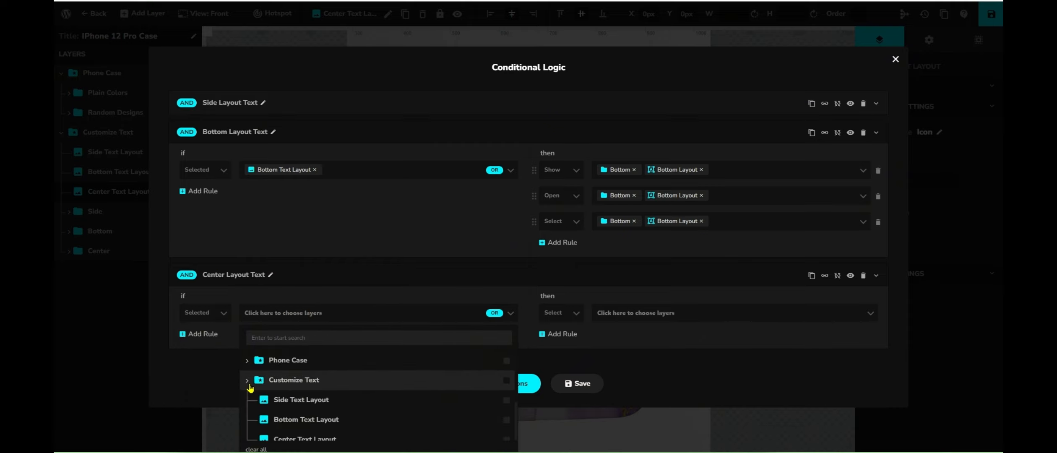
scroll(365, 382, "down", 3)
scroll(358, 384, "up", 2)
scroll(361, 381, "down", 3)
left_click(295, 377)
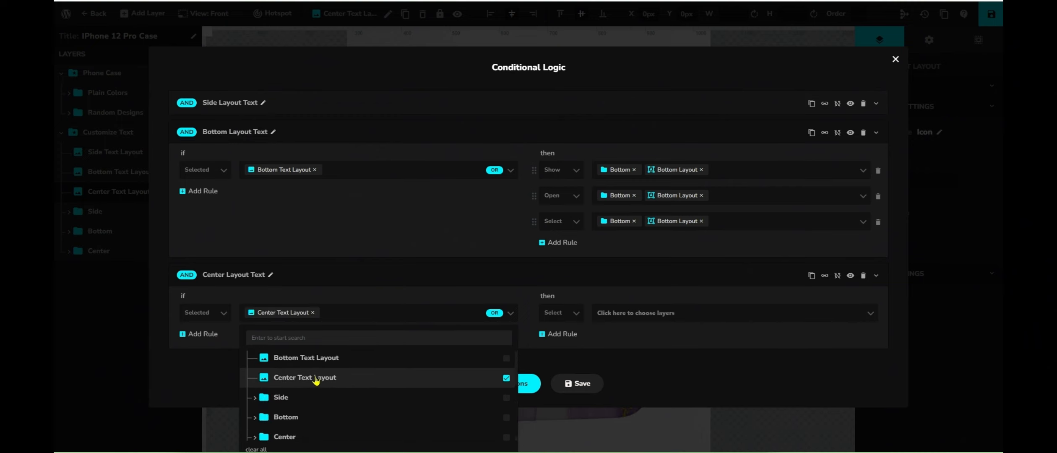
left_click(229, 334)
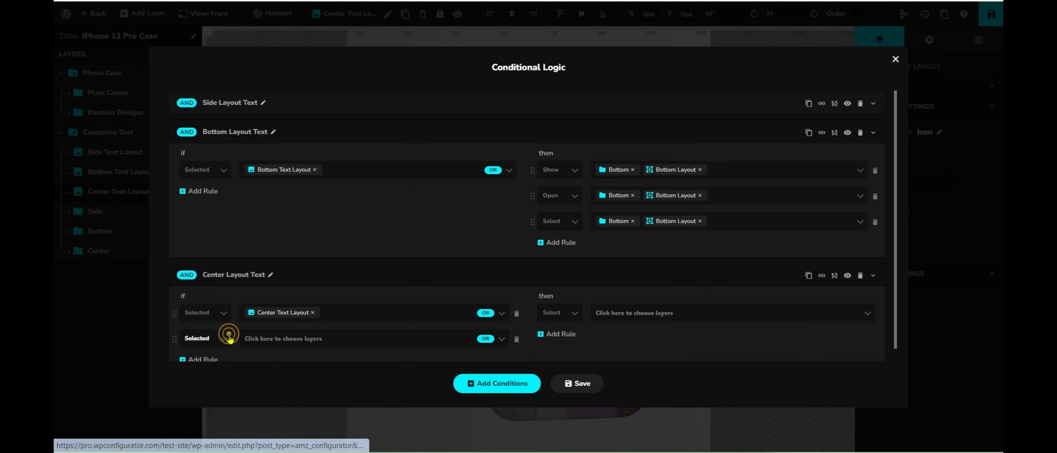
left_click(516, 339)
Set the Center Layout Text condition's first then rule to Show the Center group and its Center Layout layer
left_click(551, 311)
left_click(558, 357)
left_click(625, 311)
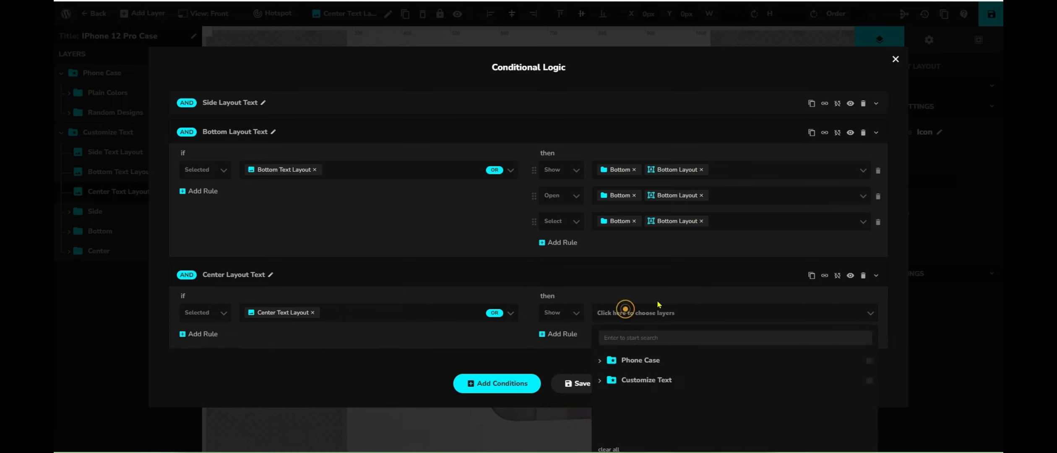
left_click(876, 132)
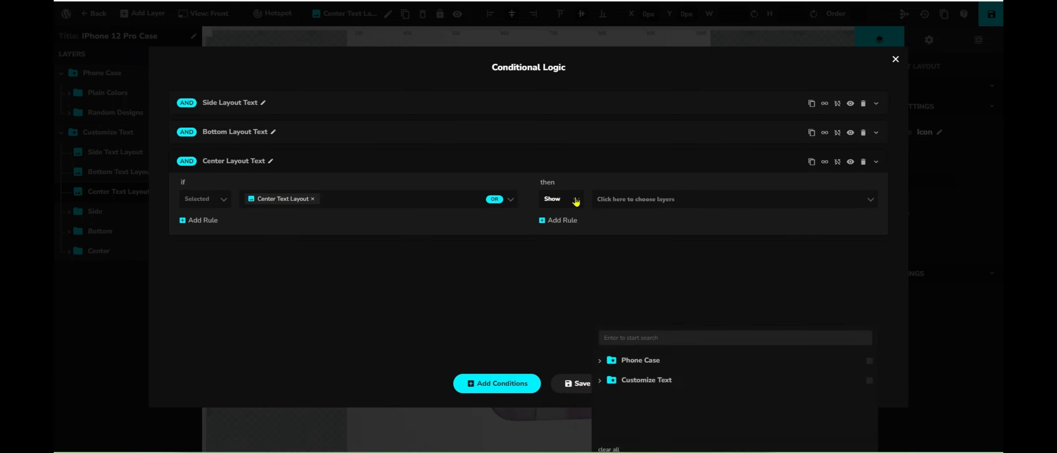
left_click(546, 245)
left_click(638, 200)
left_click(607, 263)
scroll(633, 285, "down", 2)
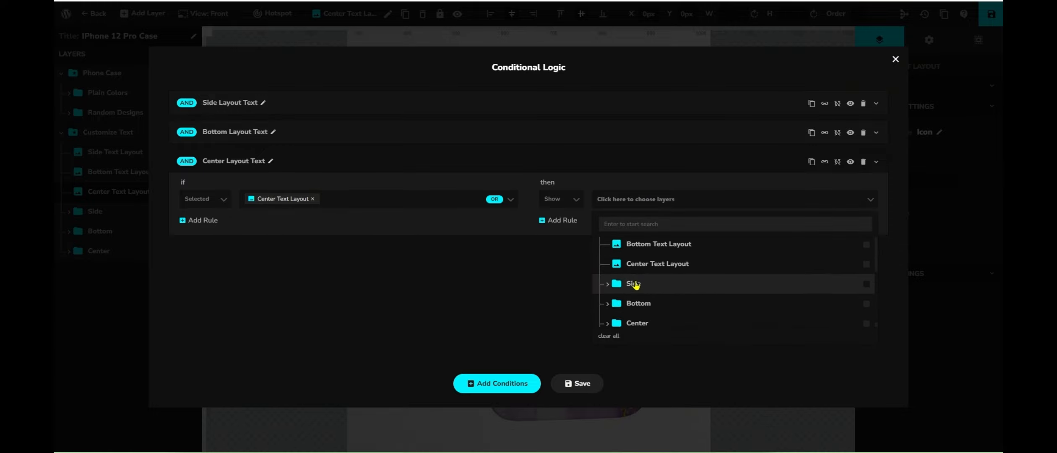
left_click(666, 322)
left_click(709, 318)
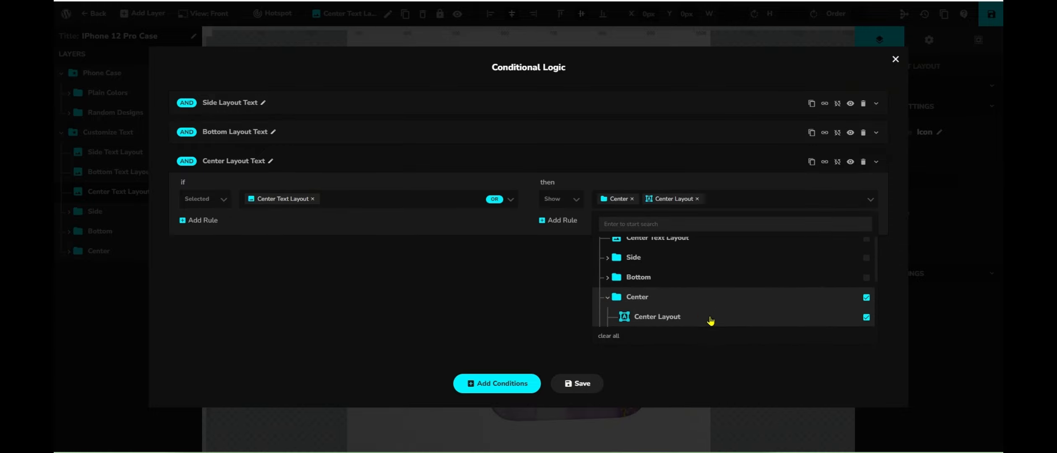
left_click(755, 201)
Add a second then rule to Center Layout Text that opens the Center group and its Center Layout layer
left_click(558, 220)
left_click(562, 225)
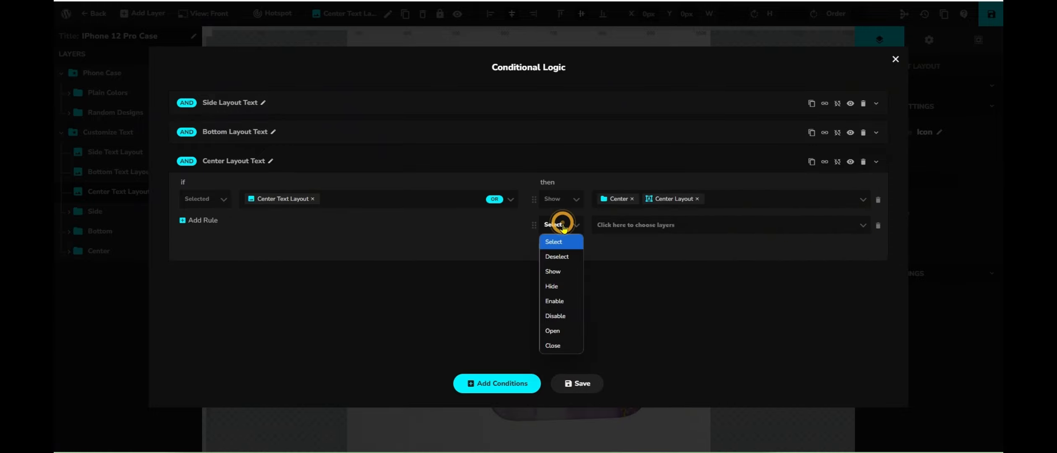
left_click(566, 330)
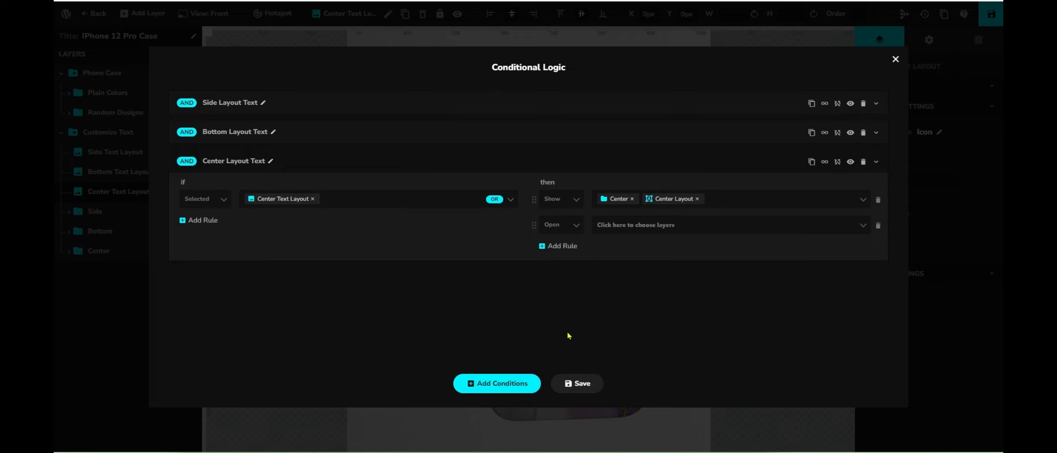
left_click(644, 223)
left_click(599, 292)
scroll(637, 332, "down", 3)
left_click(637, 340)
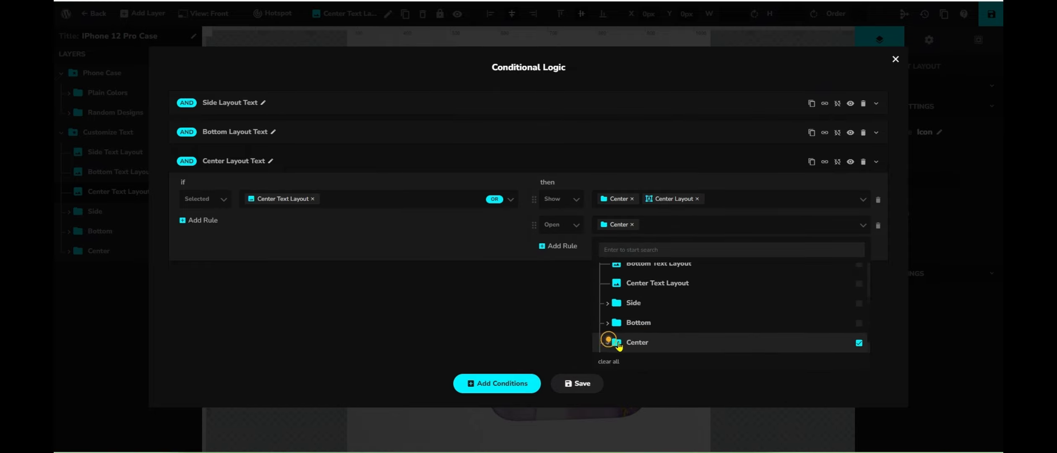
left_click(607, 343)
left_click(859, 343)
left_click(732, 224)
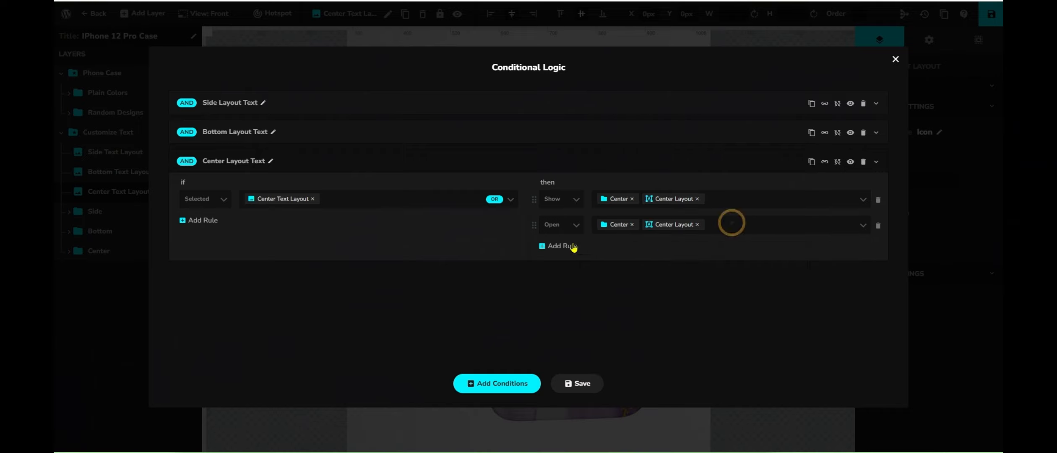
Add a third then rule to Center Layout Text that selects Center and Center Layout, and save the conditional logic
left_click(563, 245)
left_click(563, 250)
left_click(570, 263)
left_click(631, 250)
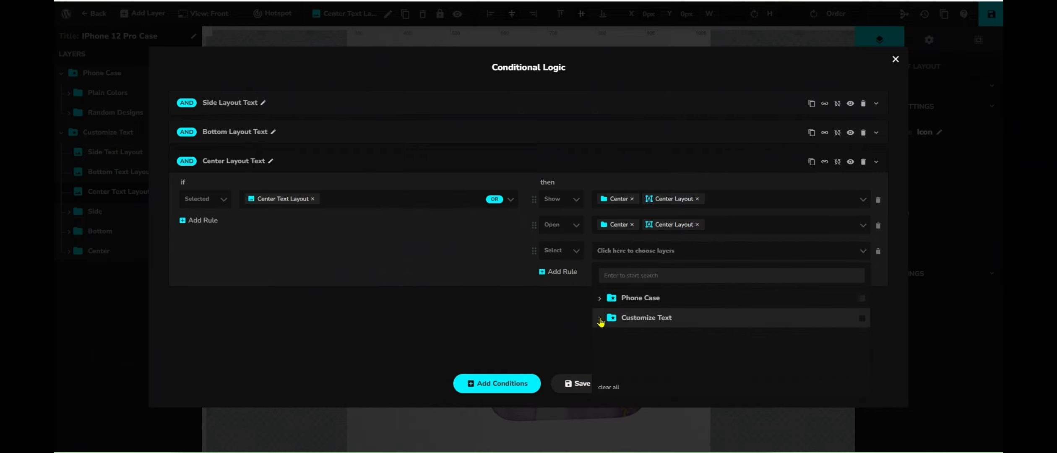
left_click(608, 319)
scroll(641, 335, "down", 3)
left_click(637, 368)
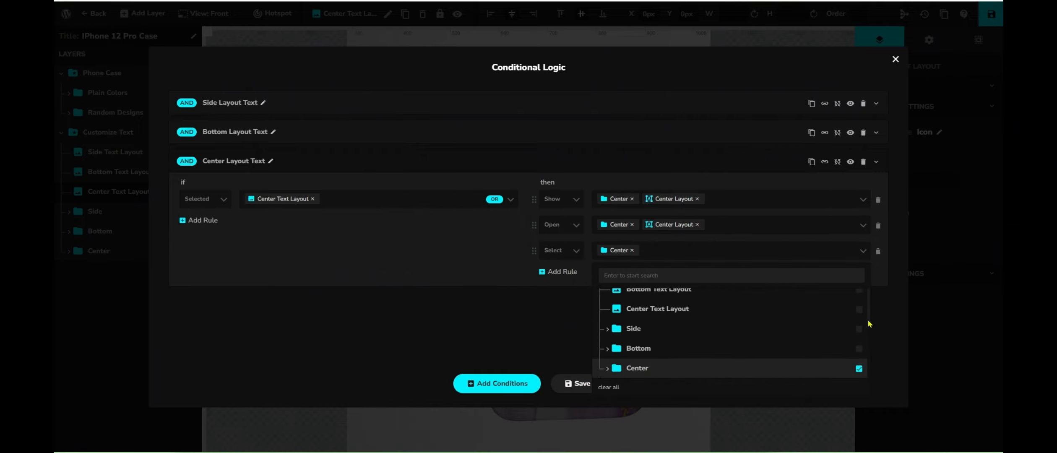
left_click(608, 369)
left_click(759, 250)
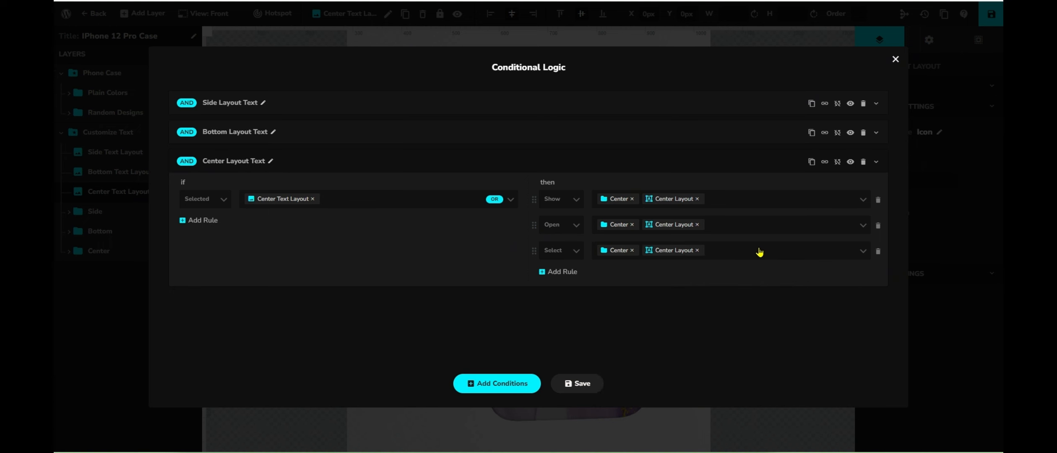
left_click(578, 383)
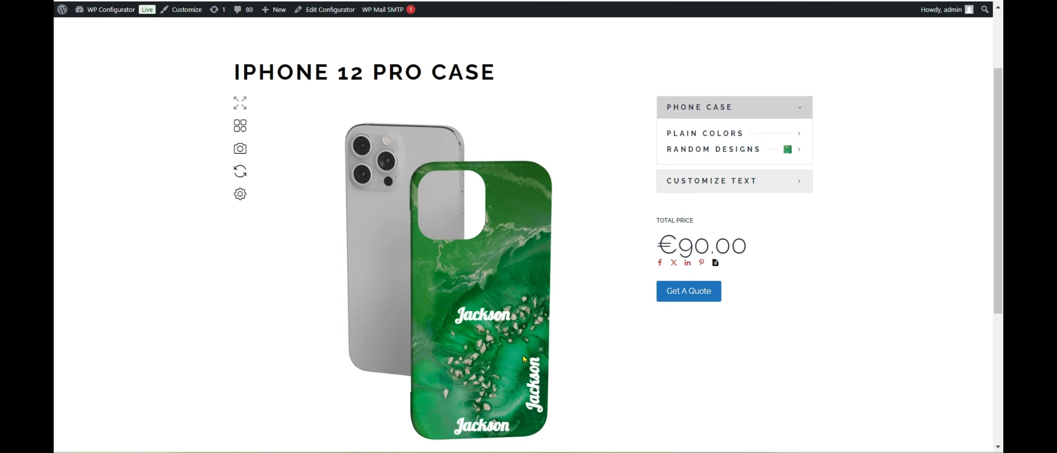
Switch to the live product page and test the side, bottom and center text layout icons under Customize Text
left_click(730, 182)
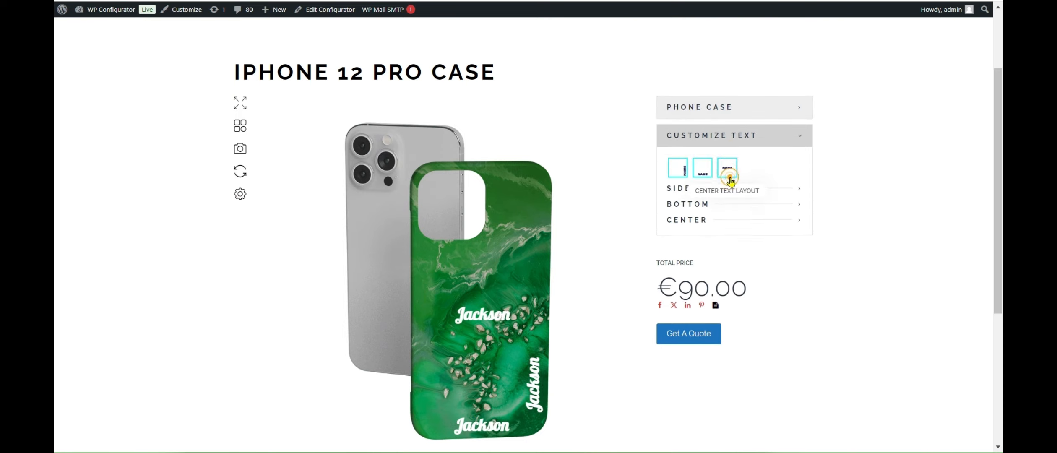
left_click(679, 167)
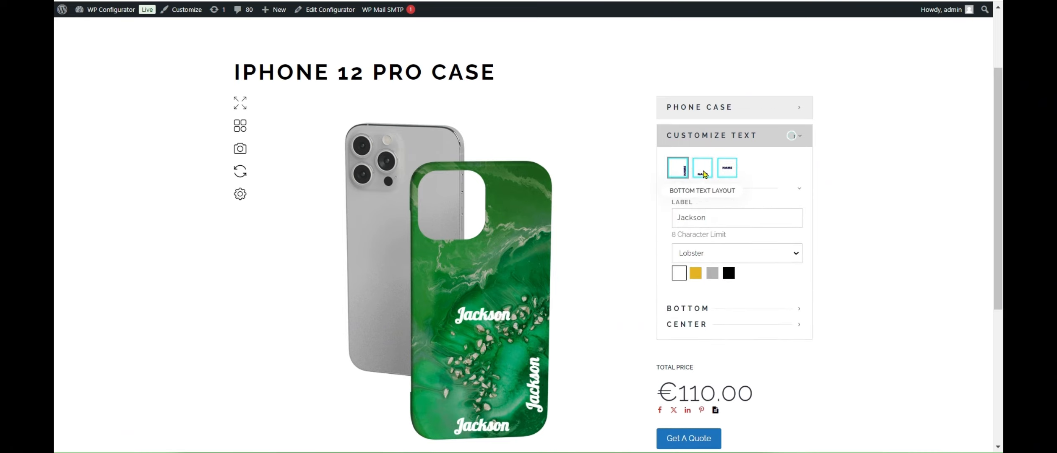
left_click(703, 168)
left_click(729, 168)
scroll(785, 205, "down", 3)
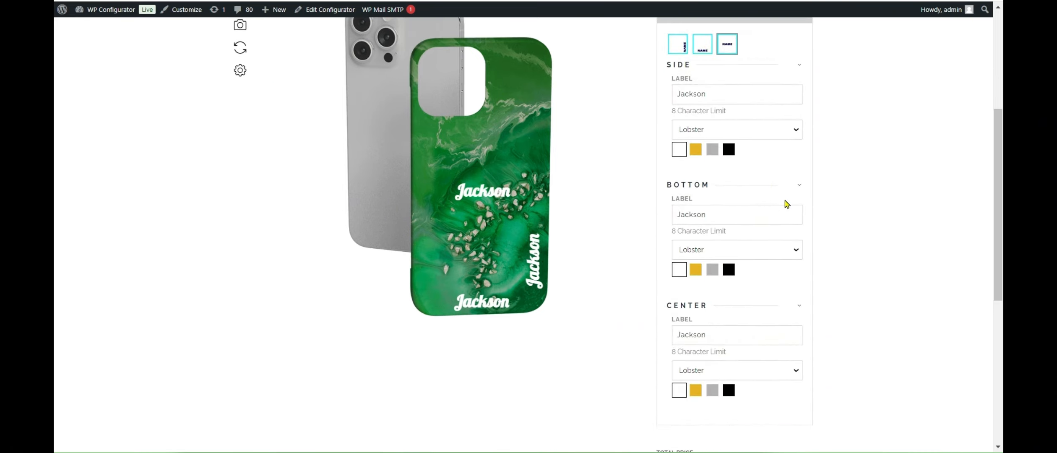
scroll(755, 167, "up", 3)
left_click(735, 138)
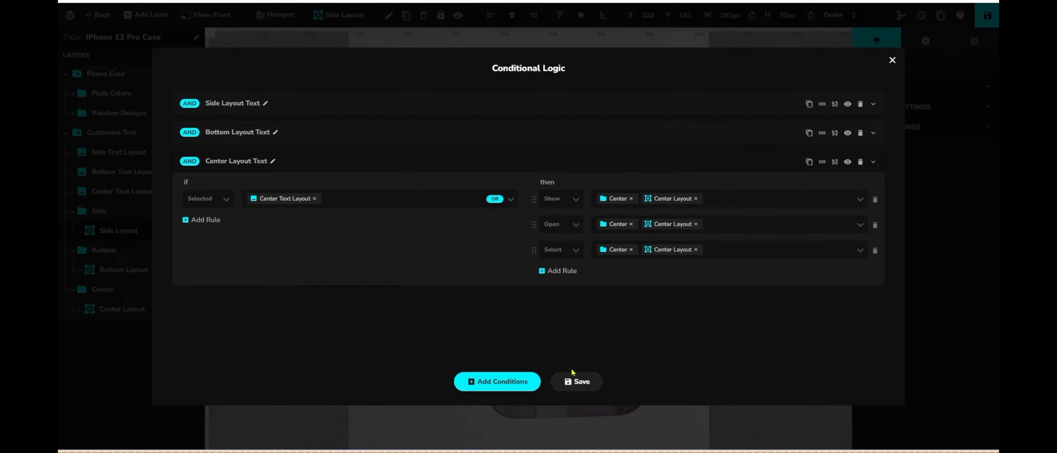
Save the conditional logic again and check the Customize Text section on the live product page
left_click(580, 382)
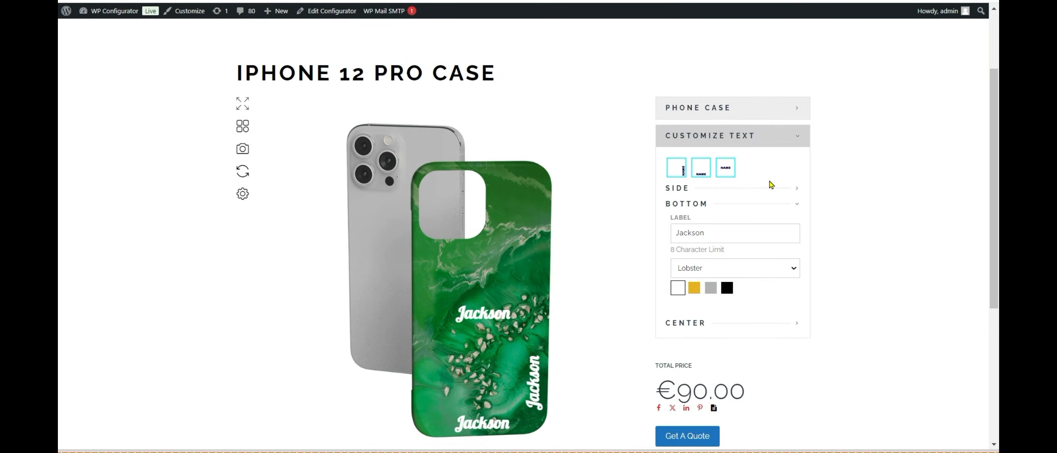
left_click(771, 139)
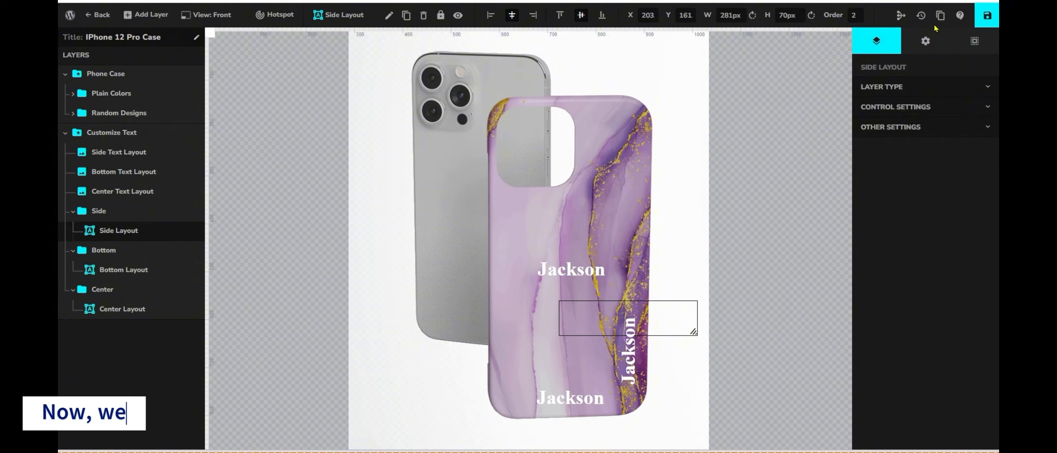
Open the conditional logic and add a fourth condition named "Side > Hide Bottom And Center"
left_click(901, 15)
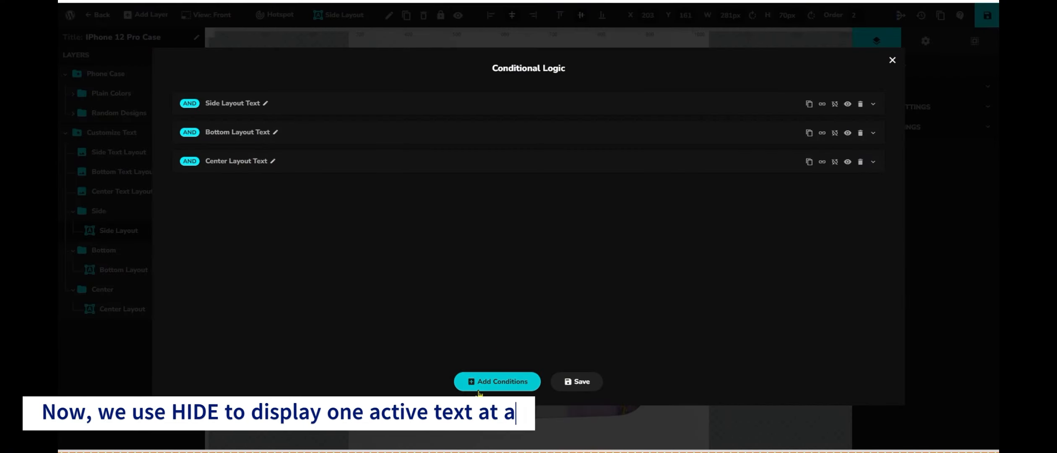
left_click(489, 382)
left_click(249, 189)
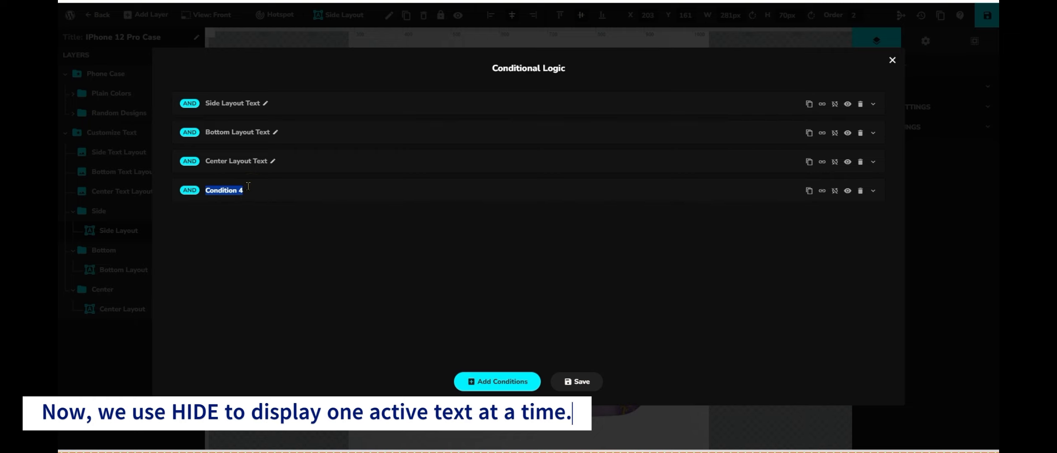
key("BackSpace")
type("Side > Hide Bottom And Center")
left_click(290, 235)
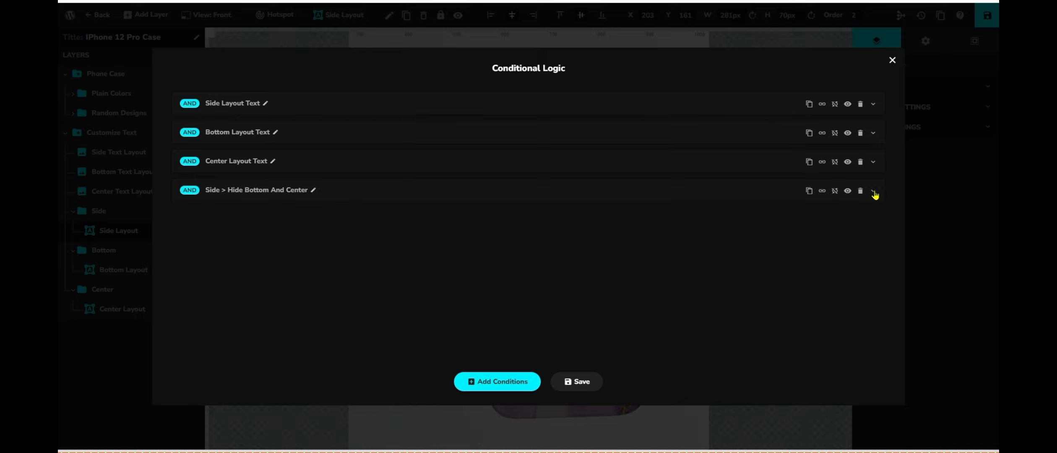
Set the if rule of "Side > Hide Bottom And Center" to Selected for the Side Text Layout layer
left_click(874, 193)
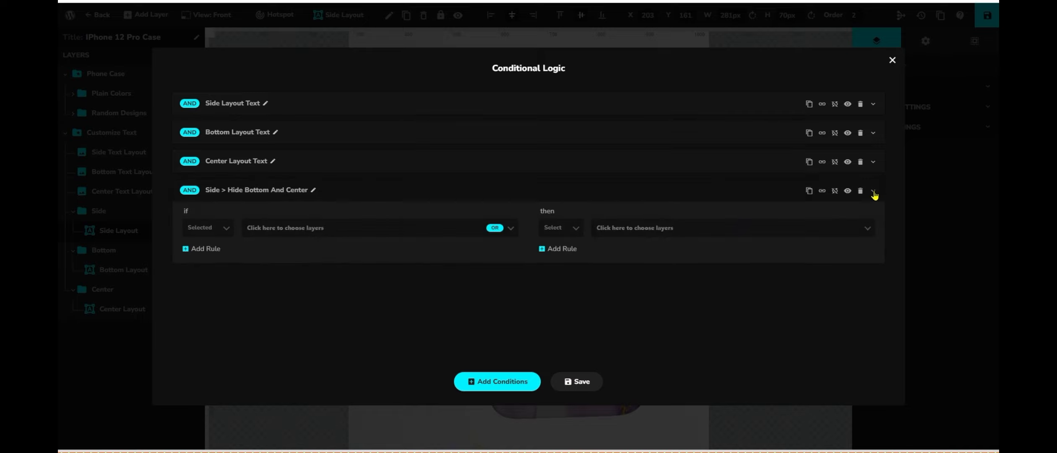
left_click(211, 230)
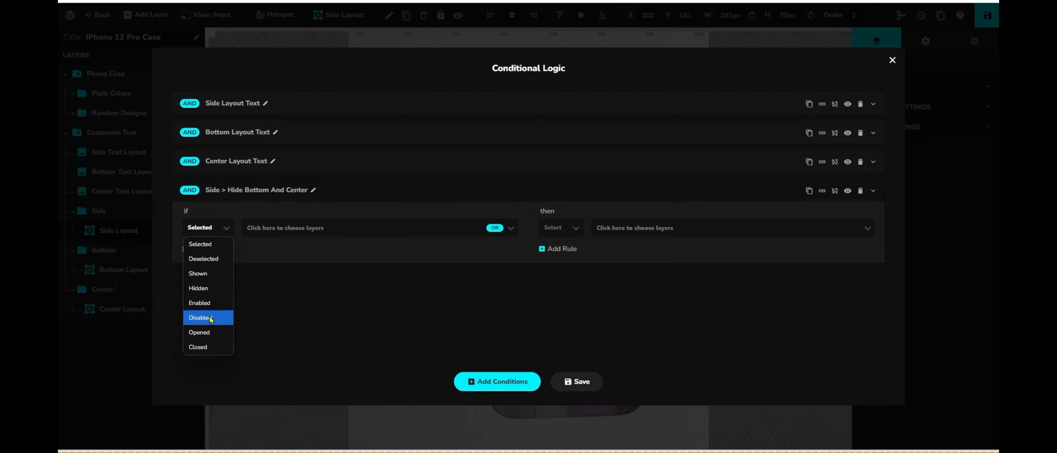
left_click(201, 243)
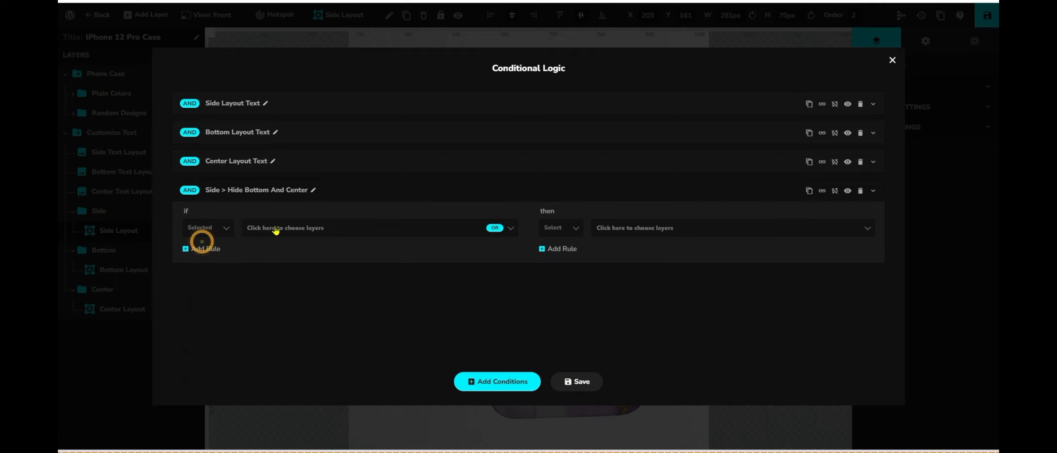
left_click(274, 227)
left_click(250, 294)
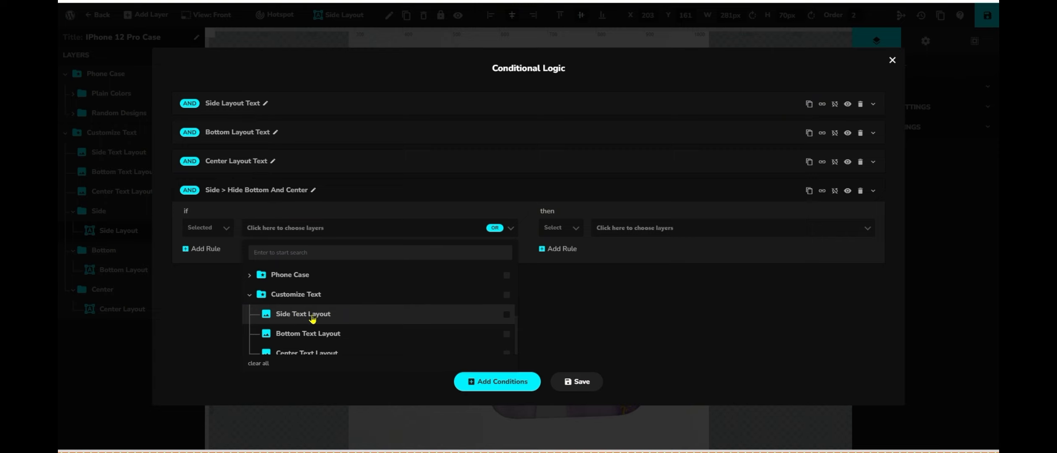
scroll(315, 317, "down", 3)
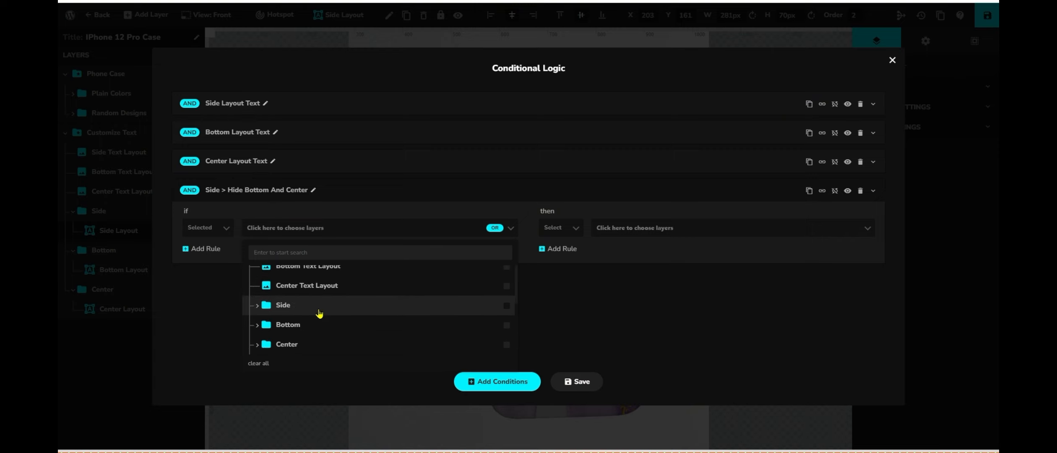
scroll(319, 314, "up", 3)
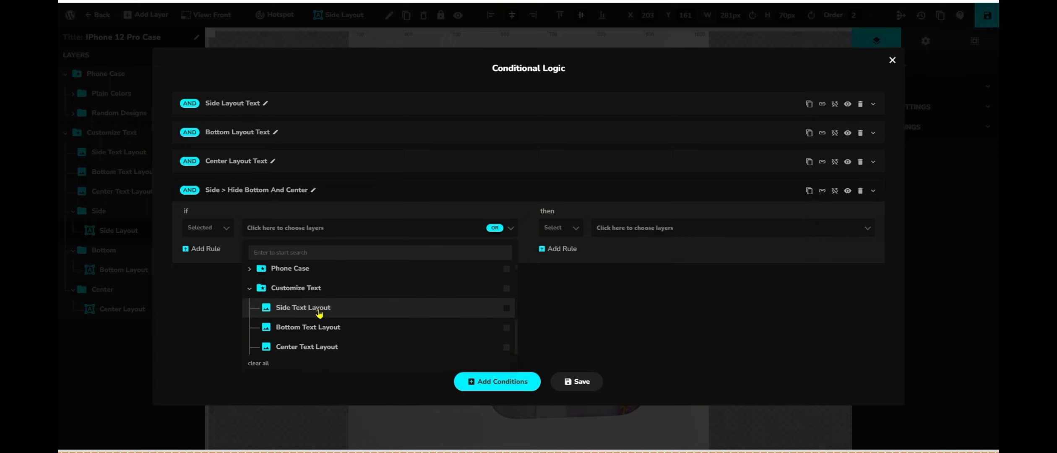
left_click(319, 313)
left_click(568, 302)
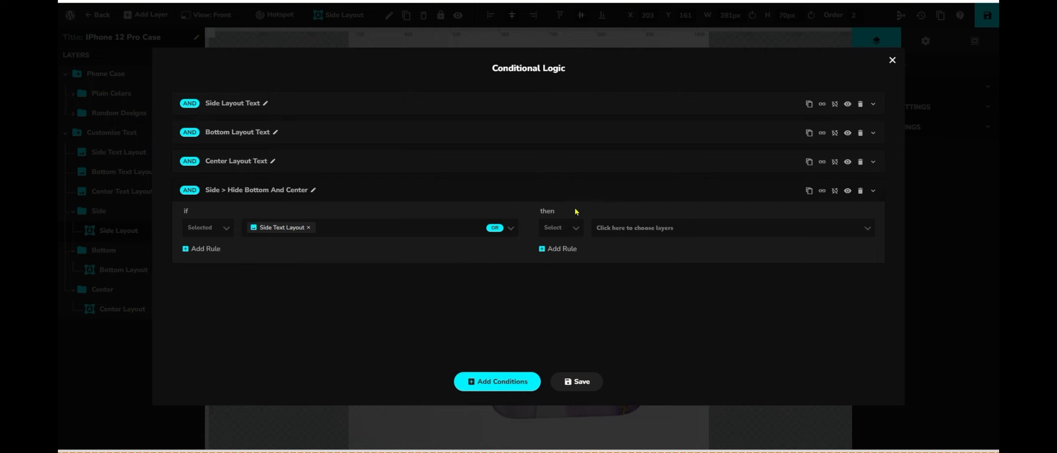
Set the first then rule to Deselect the Bottom group and its Bottom Layout layer
left_click(558, 228)
left_click(554, 253)
left_click(618, 230)
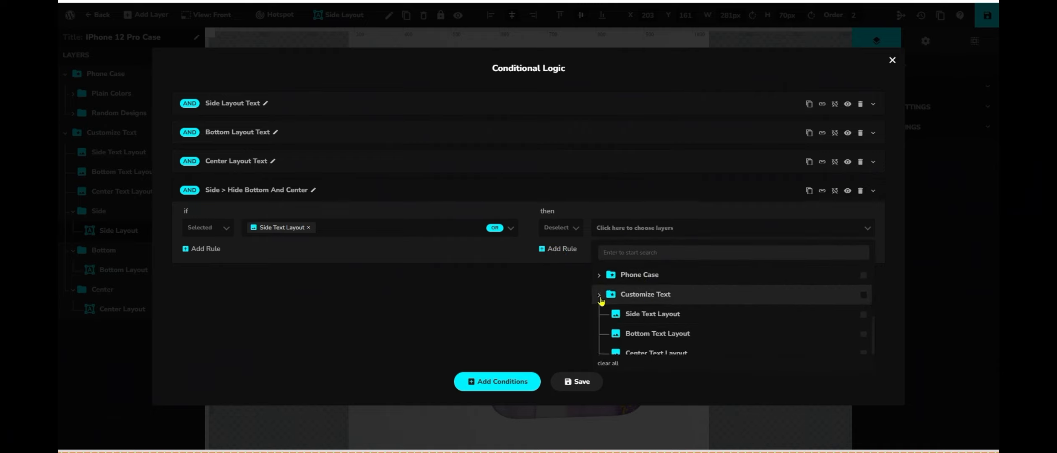
scroll(638, 306, "down", 2)
left_click(668, 325)
left_click(649, 345)
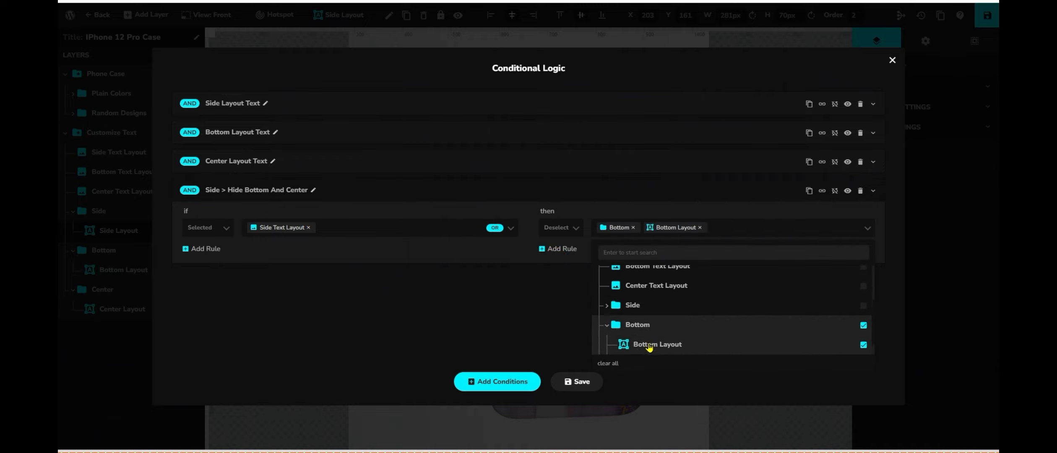
left_click(589, 252)
Add a second then rule that closes the Bottom group and its Bottom Layout layer
left_click(560, 249)
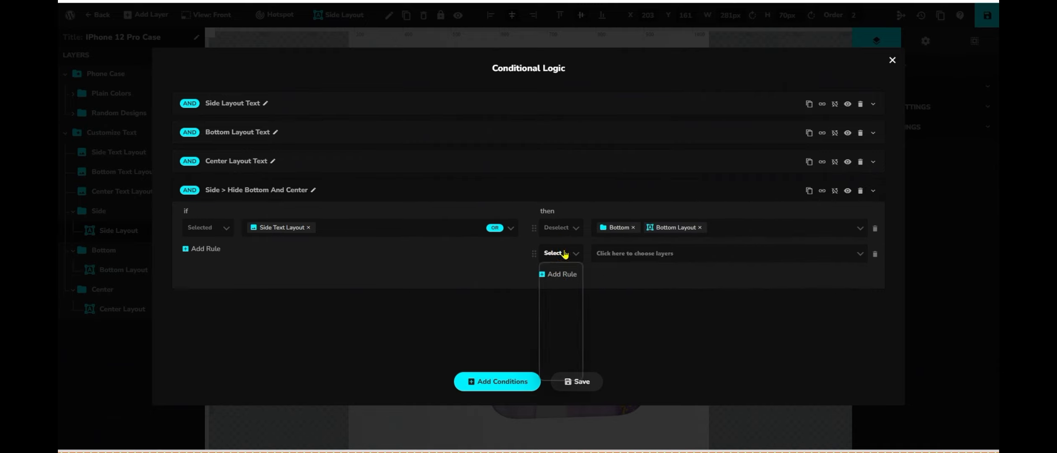
left_click(562, 371)
left_click(620, 253)
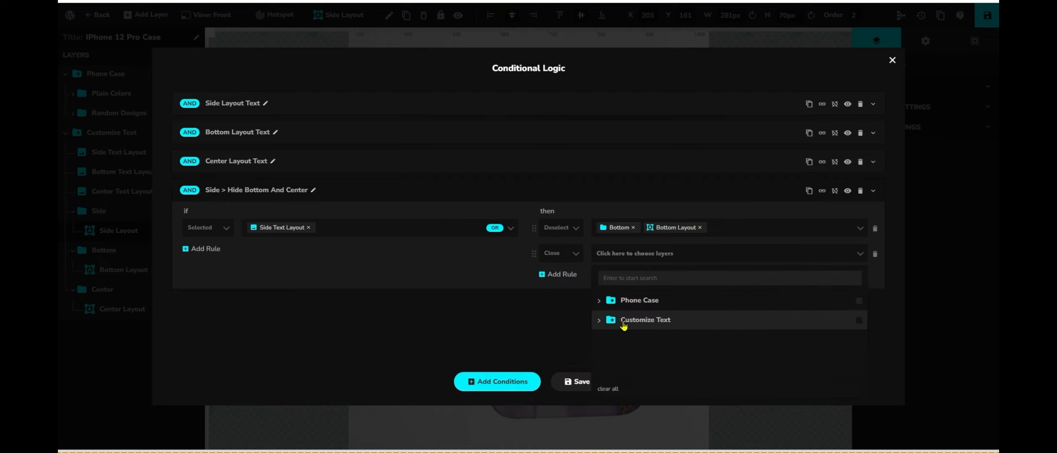
left_click(623, 325)
scroll(680, 335, "down", 2)
left_click(673, 348)
scroll(692, 352, "down", 1)
left_click(692, 350)
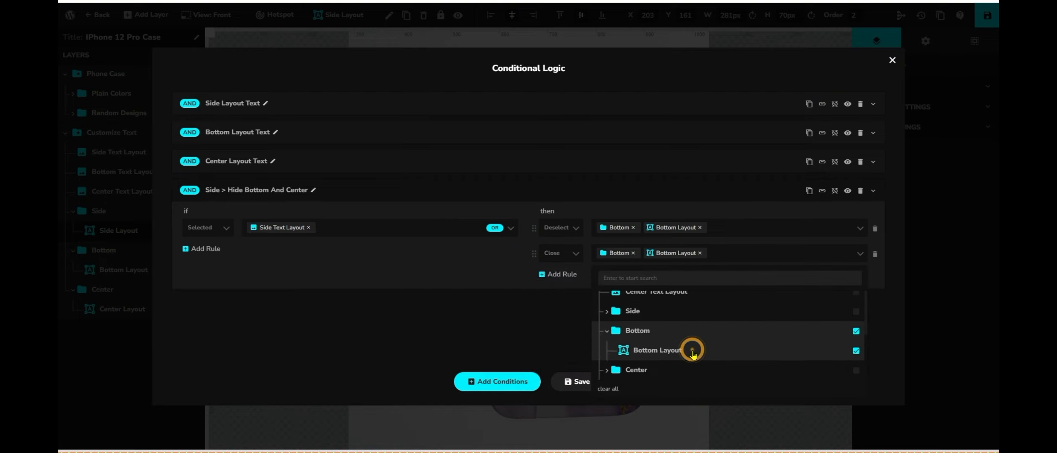
left_click(549, 266)
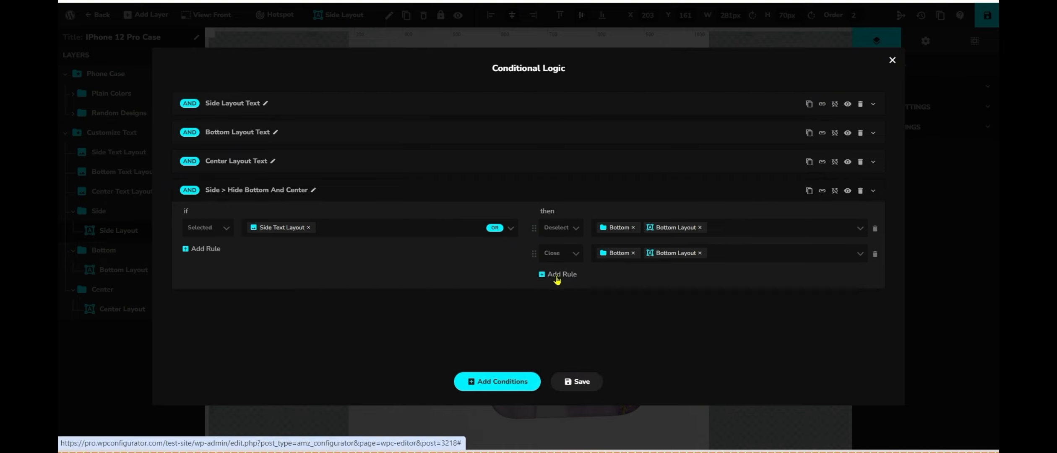
Add a third then rule that hides the Bottom group and its Bottom Layout layer
left_click(557, 275)
left_click(561, 279)
left_click(564, 338)
left_click(623, 278)
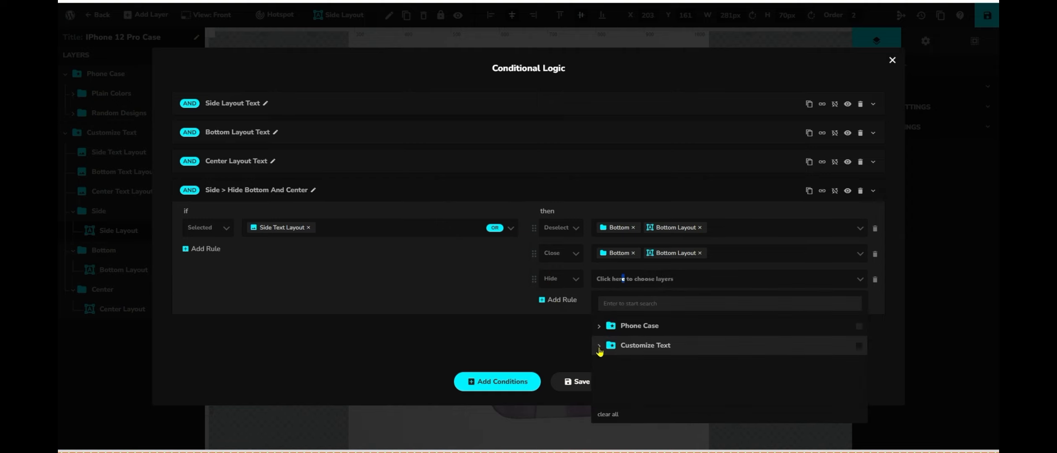
left_click(599, 347)
scroll(648, 369, "down", 2)
left_click(648, 380)
left_click(607, 377)
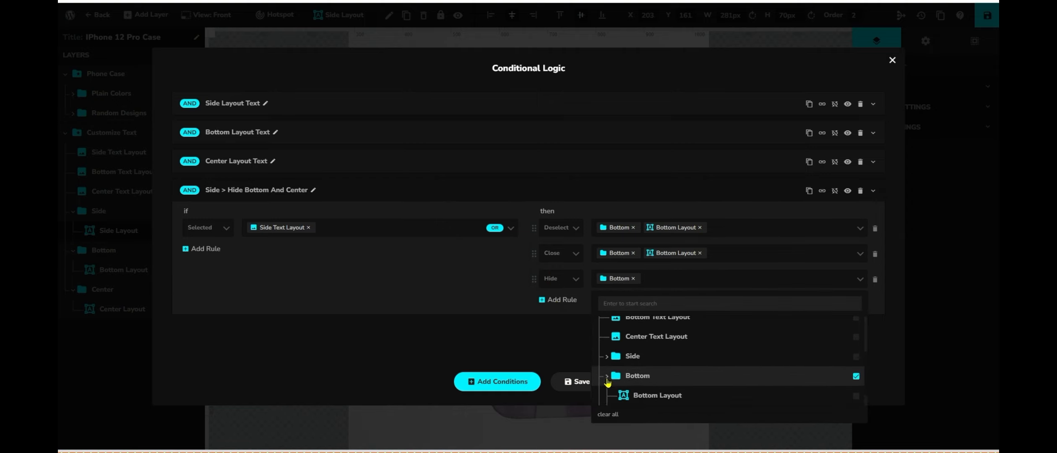
scroll(629, 369, "down", 1)
left_click(676, 377)
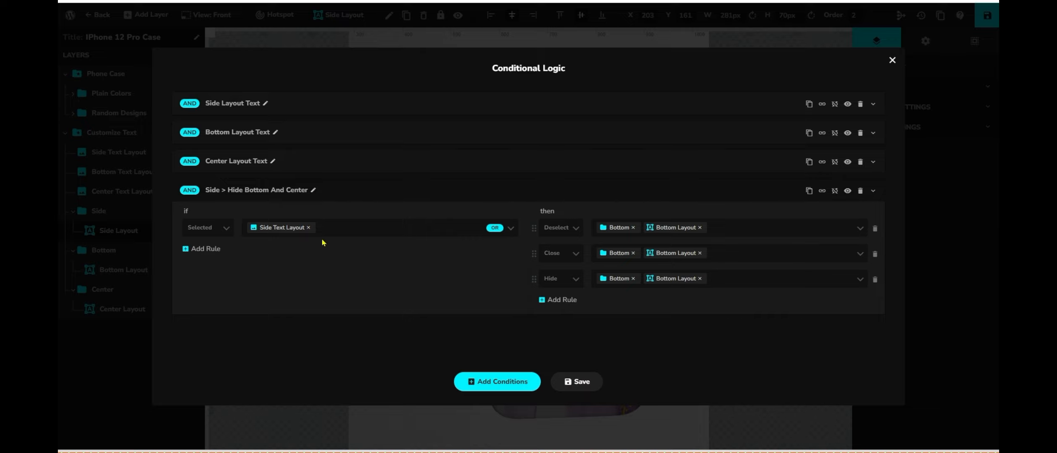
Add the Center group and its Center Layout layer to the Deselect rule of "Side > Hide Bottom And Center"
left_click(283, 185)
left_click(302, 190)
left_click(732, 226)
scroll(721, 307, "down", 3)
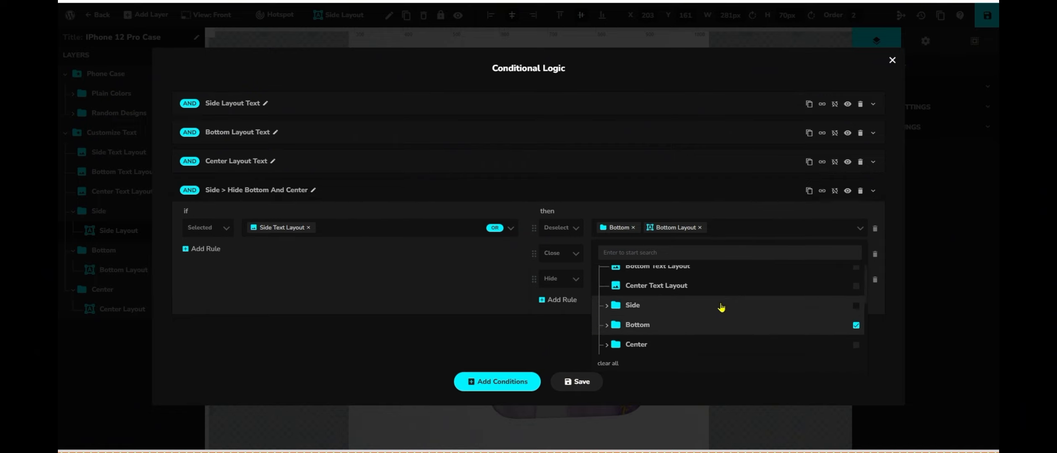
left_click(703, 342)
scroll(713, 344, "down", 1)
left_click(709, 344)
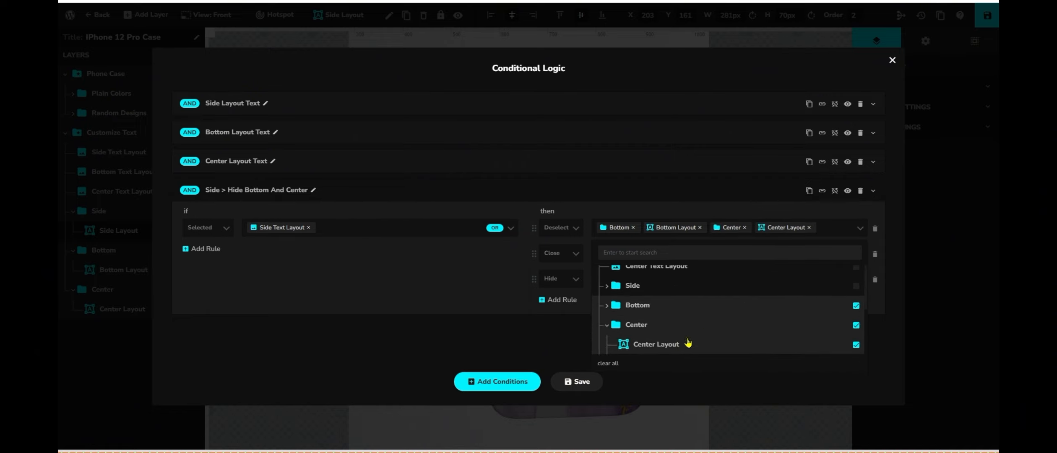
left_click(828, 236)
Add the Center group and its Center Layout layer to the Close rule as well
left_click(733, 253)
left_click(599, 320)
scroll(701, 331, "down", 2)
left_click(638, 368)
left_click(605, 369)
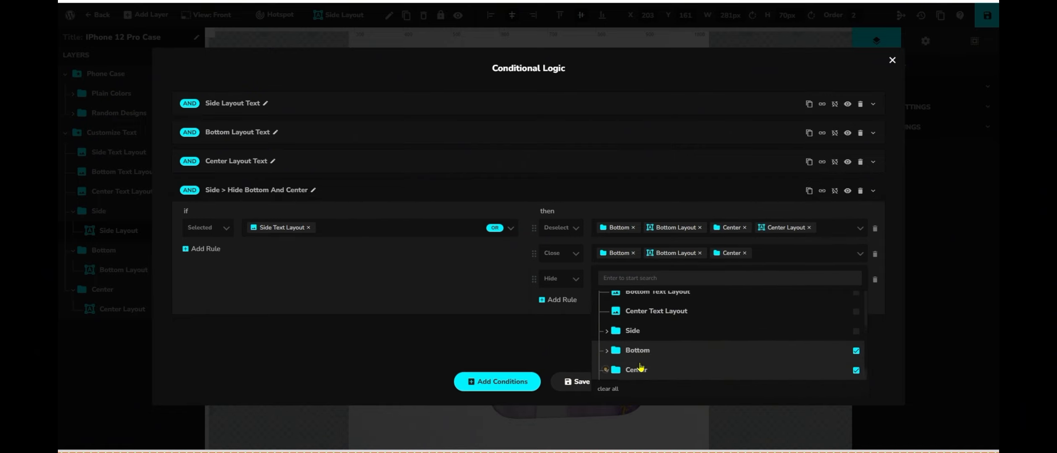
scroll(640, 367, "down", 1)
left_click(689, 362)
left_click(827, 256)
Include the Center group and its Center Layout layer in the Hide rule
left_click(726, 277)
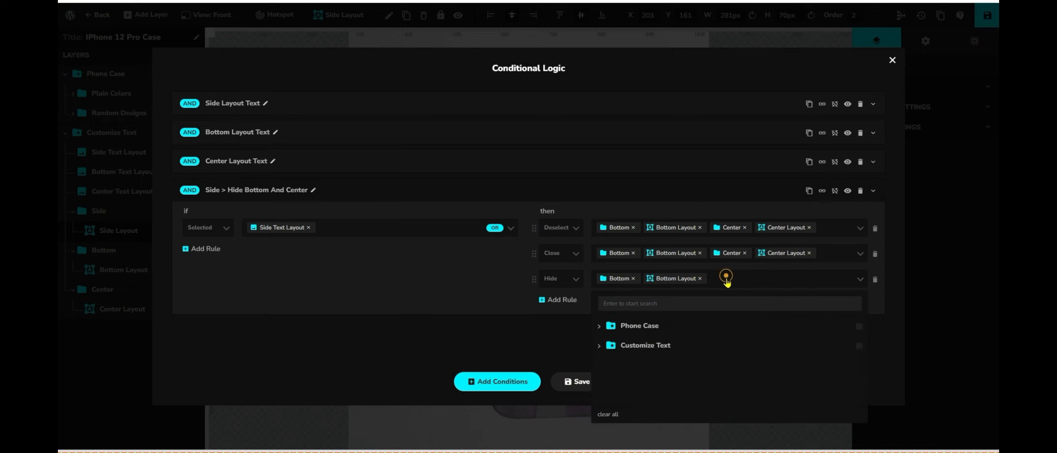
left_click(599, 345)
scroll(661, 361, "down", 2)
left_click(648, 399)
left_click(648, 398)
left_click(814, 401)
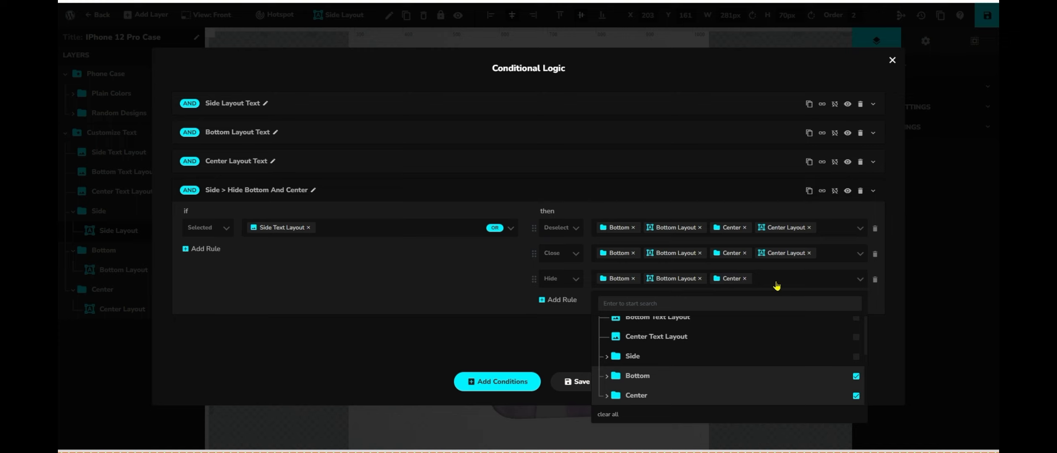
scroll(865, 343, "up", 2)
scroll(865, 344, "down", 2)
left_click(607, 396)
left_click(801, 396)
left_click(835, 281)
left_click(771, 334)
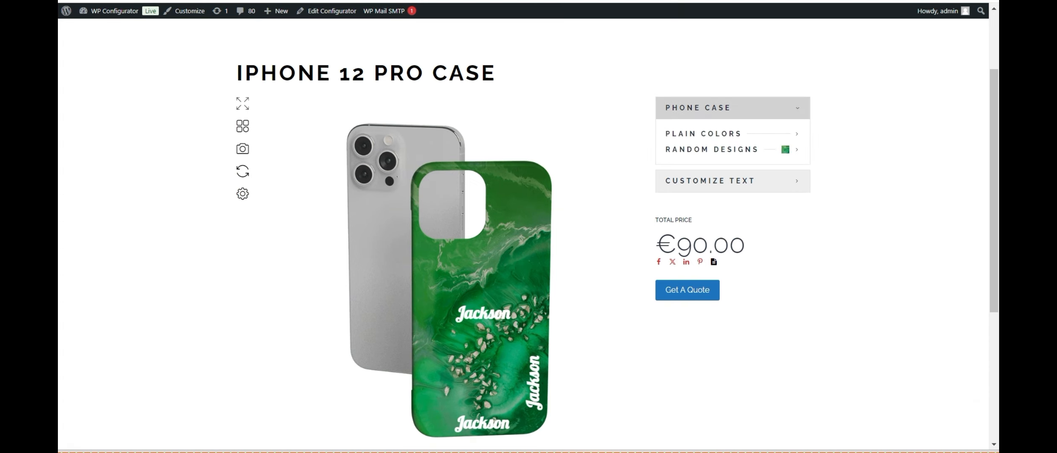
On the live product page, test how the side, bottom and center text layout icons under Customize Text respond
left_click(723, 188)
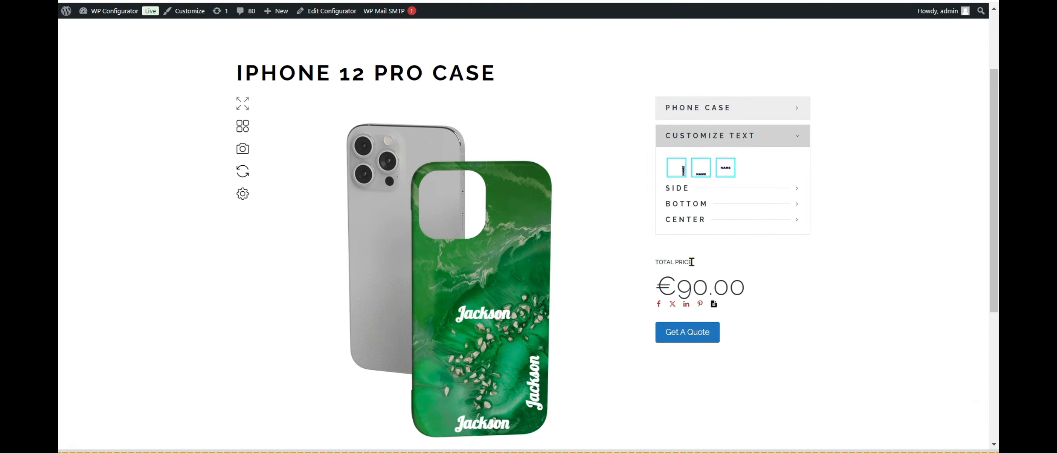
left_click(676, 168)
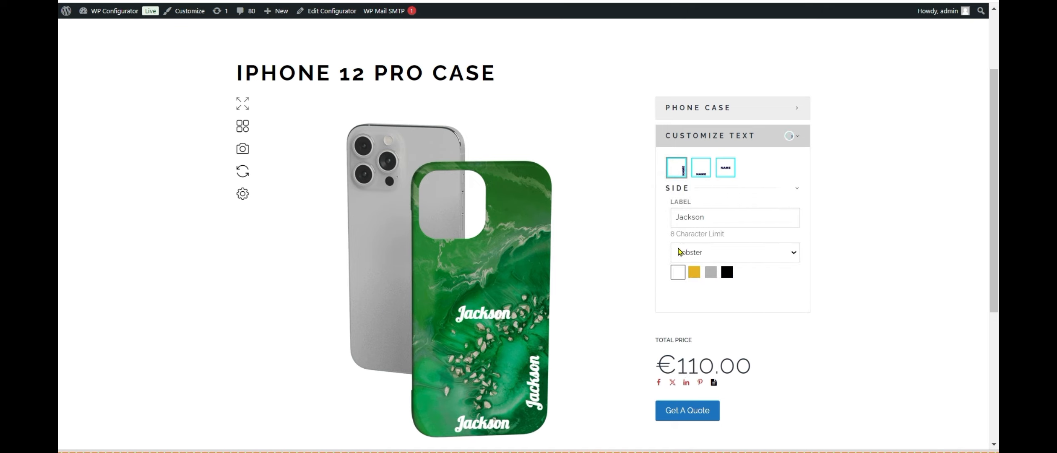
left_click(700, 167)
scroll(707, 306, "down", 2)
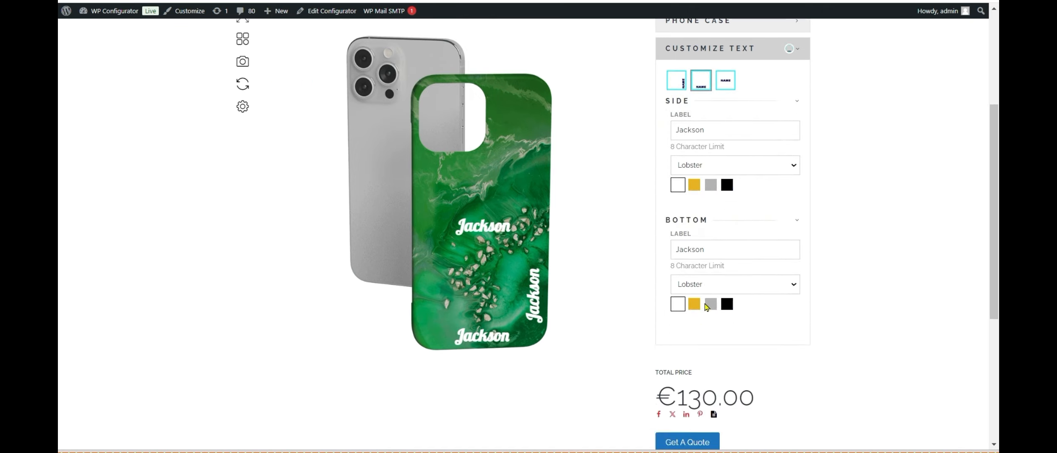
scroll(707, 307, "down", 2)
scroll(712, 235, "up", 4)
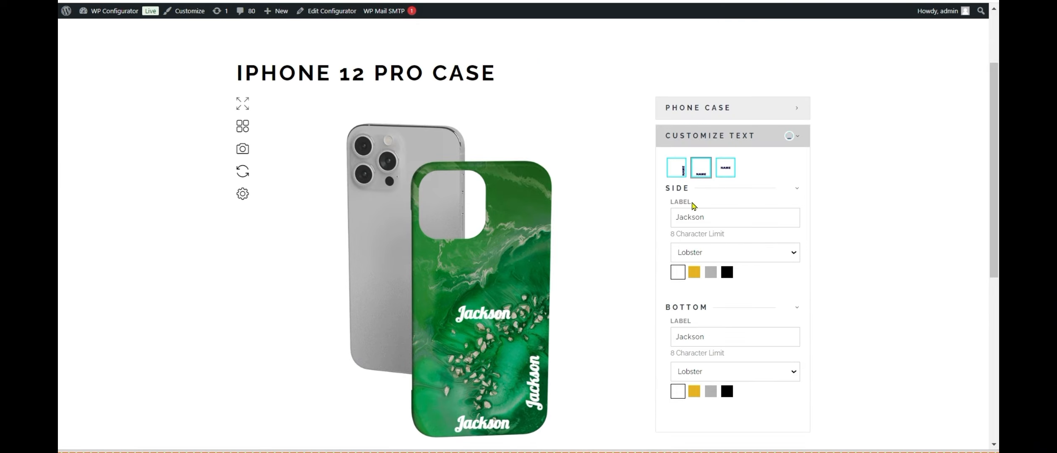
left_click(725, 168)
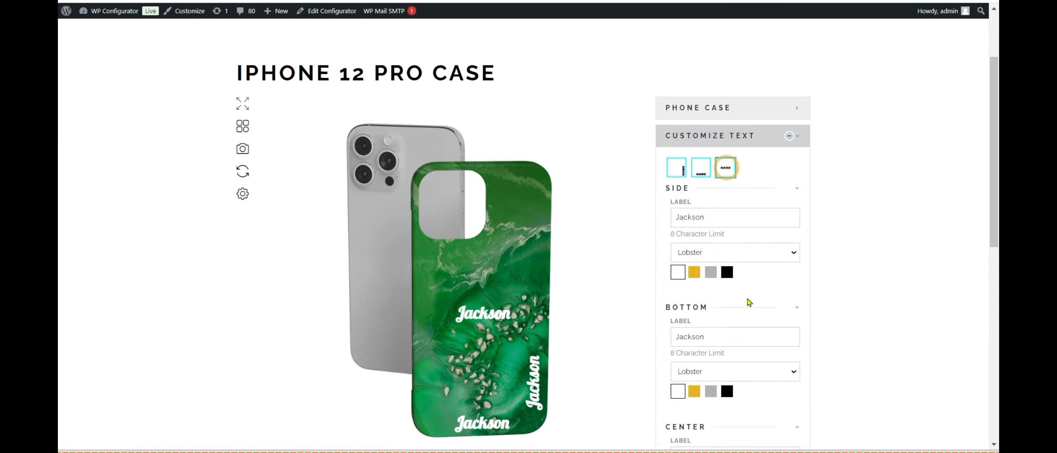
scroll(749, 302, "down", 3)
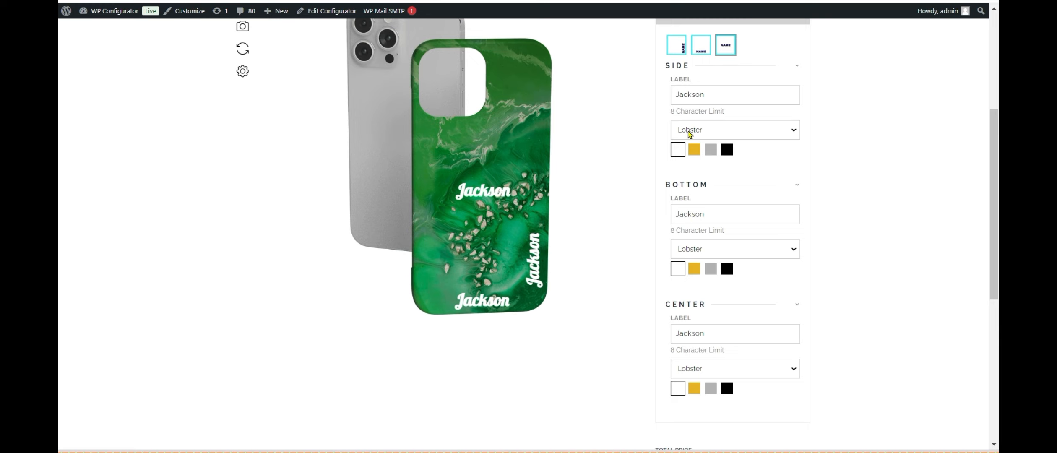
left_click(700, 46)
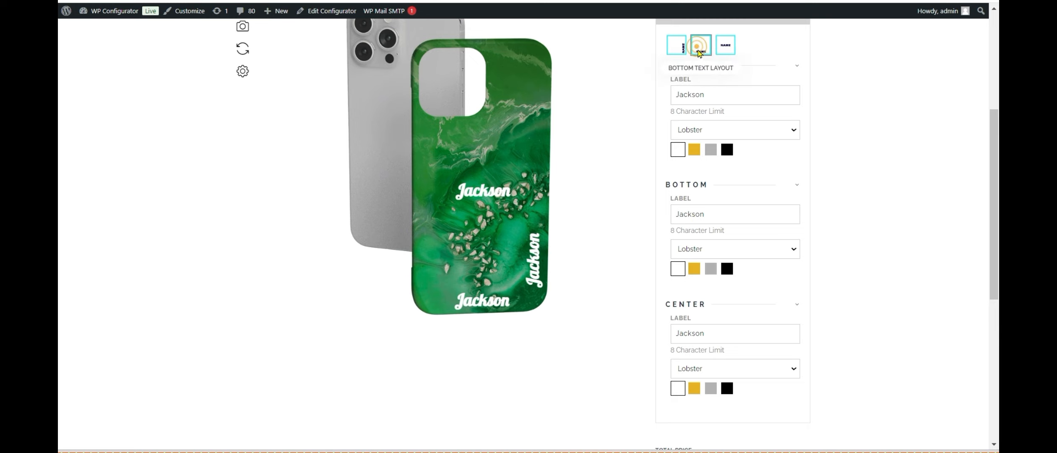
scroll(691, 348, "up", 3)
left_click(674, 166)
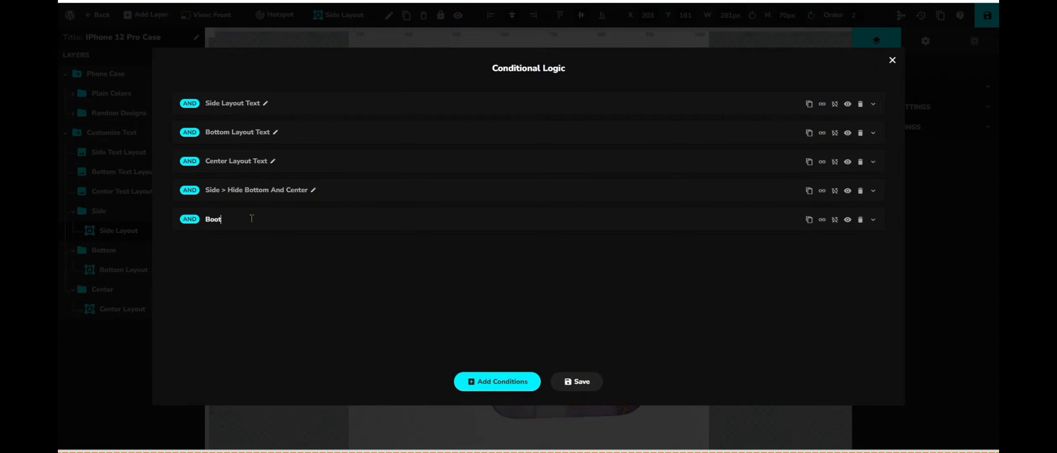
Name the new condition "Bottom > Hide Side and Center"
type("o")
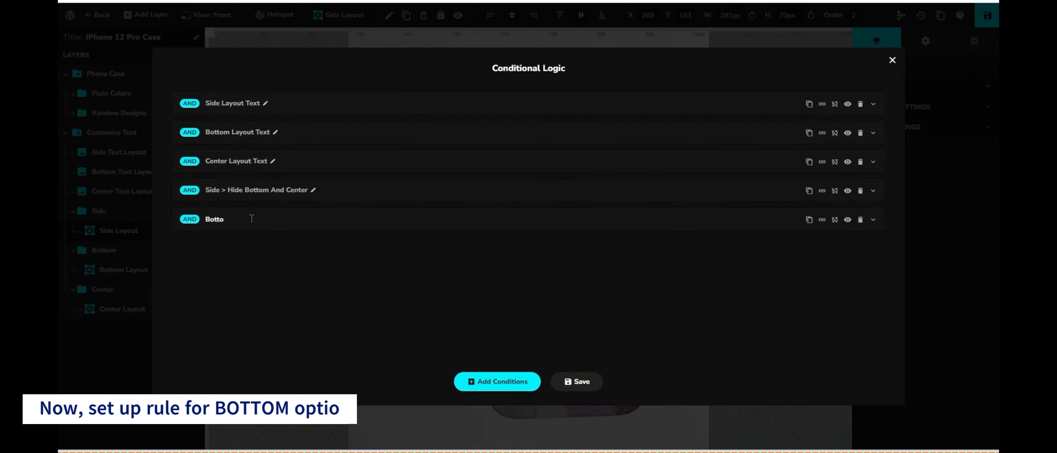
type("m > ")
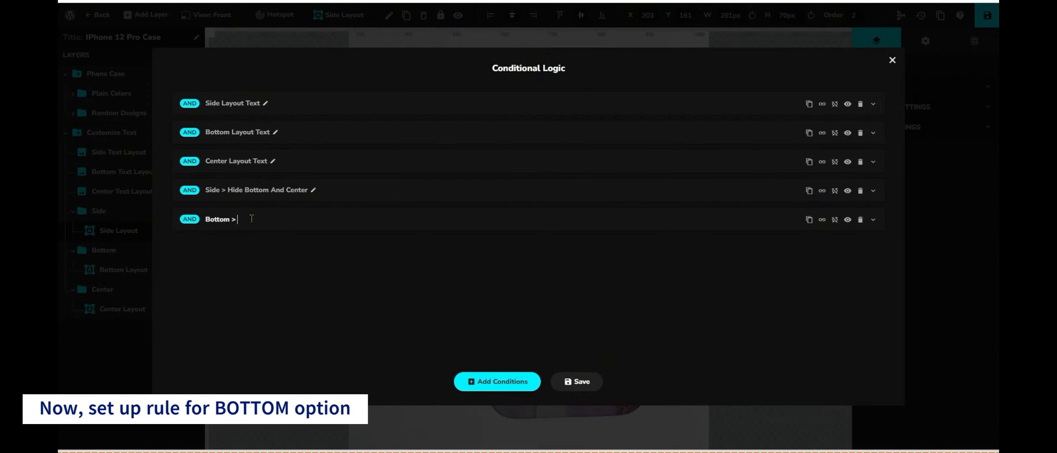
type("Hide Side and Center")
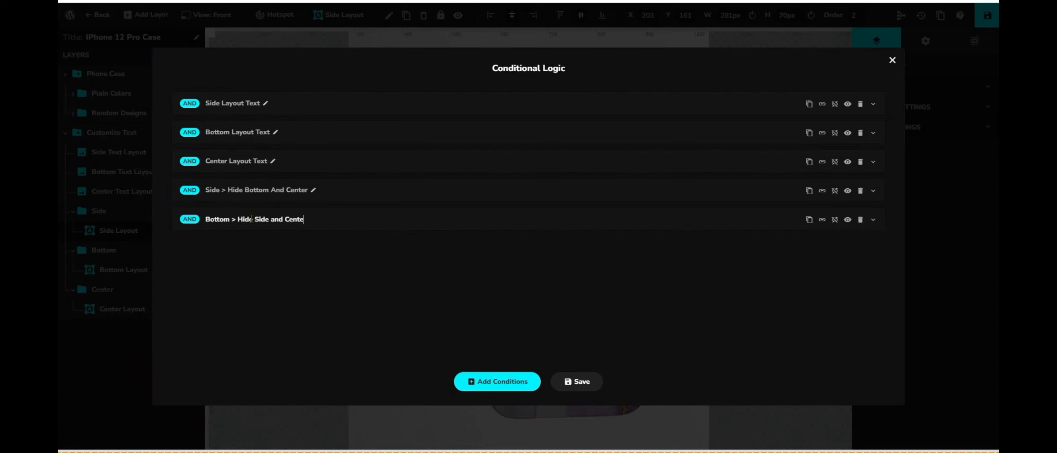
left_click(303, 266)
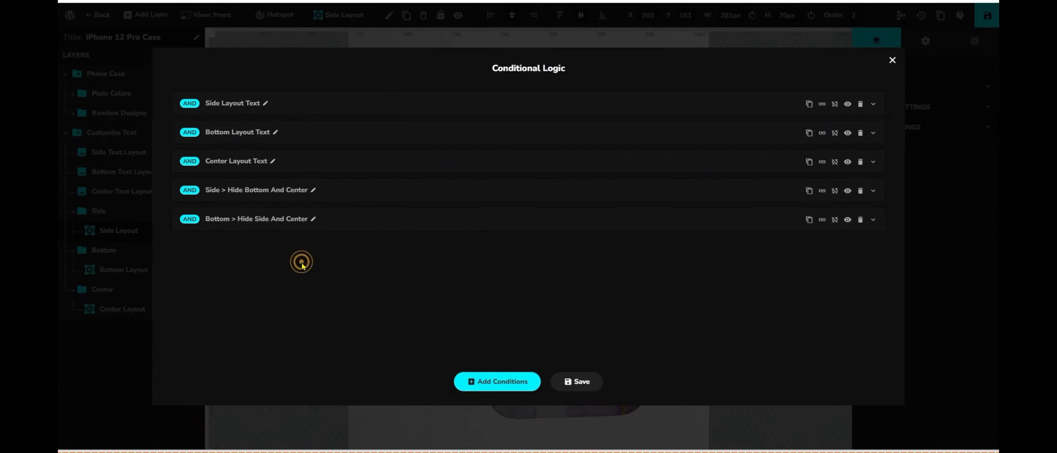
Set the "Bottom > Hide Side And Center" condition to trigger when Bottom Text Layout is selected
left_click(874, 220)
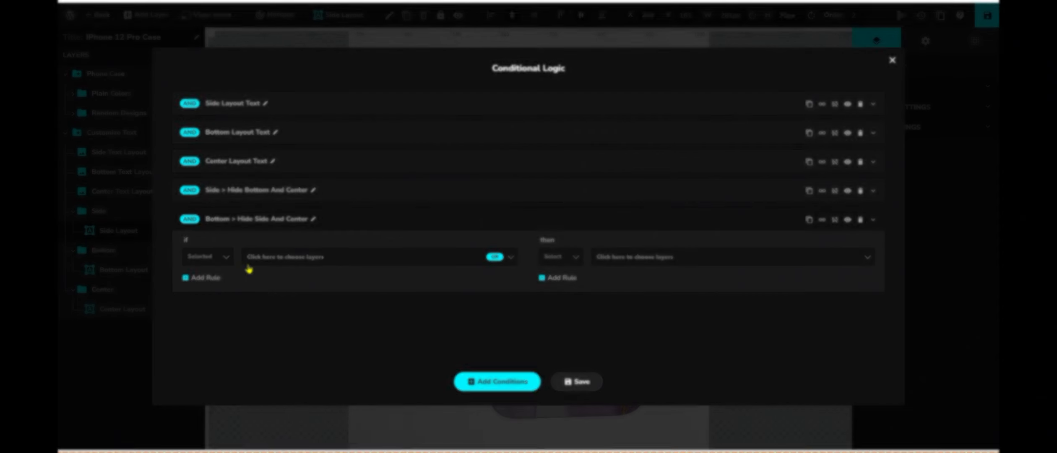
left_click(292, 256)
left_click(250, 324)
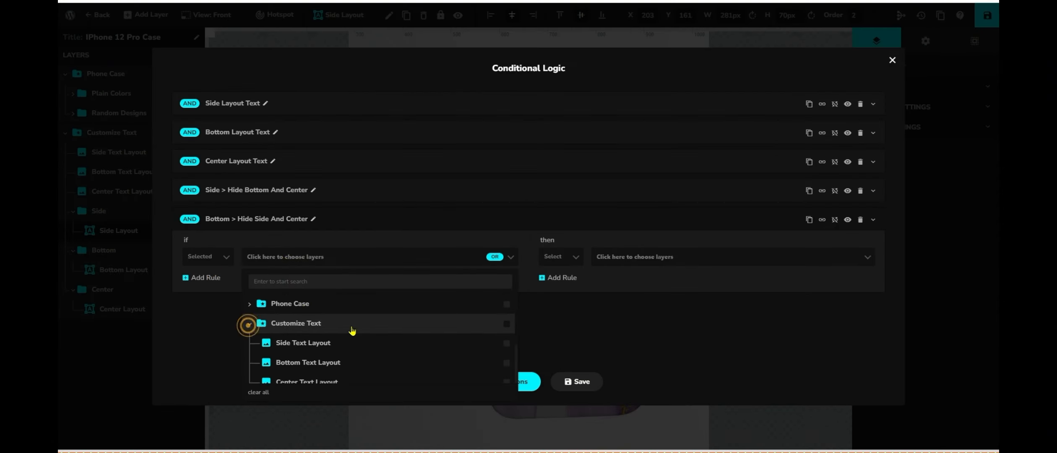
left_click(338, 297)
left_click(528, 265)
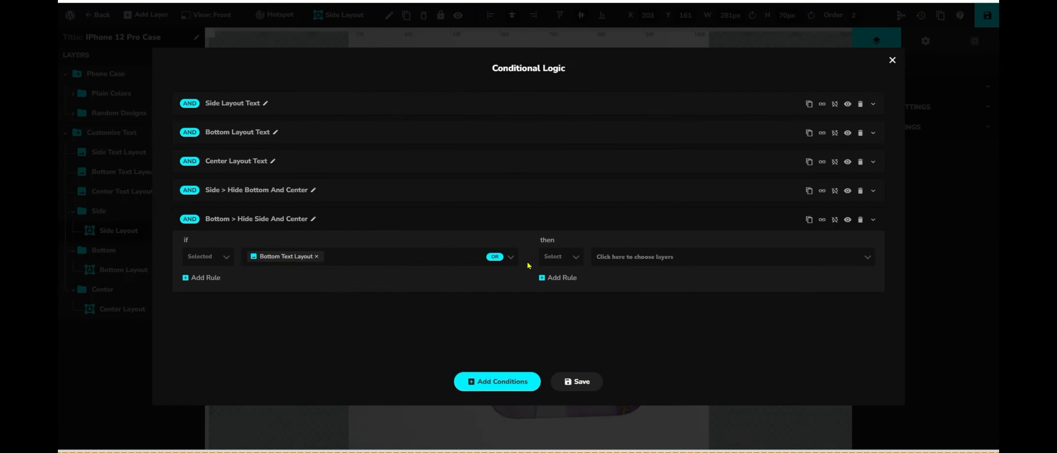
Make the condition deselect the Side group, Side Layout, the Center group and Center Layout
left_click(560, 257)
left_click(558, 285)
left_click(629, 257)
left_click(599, 326)
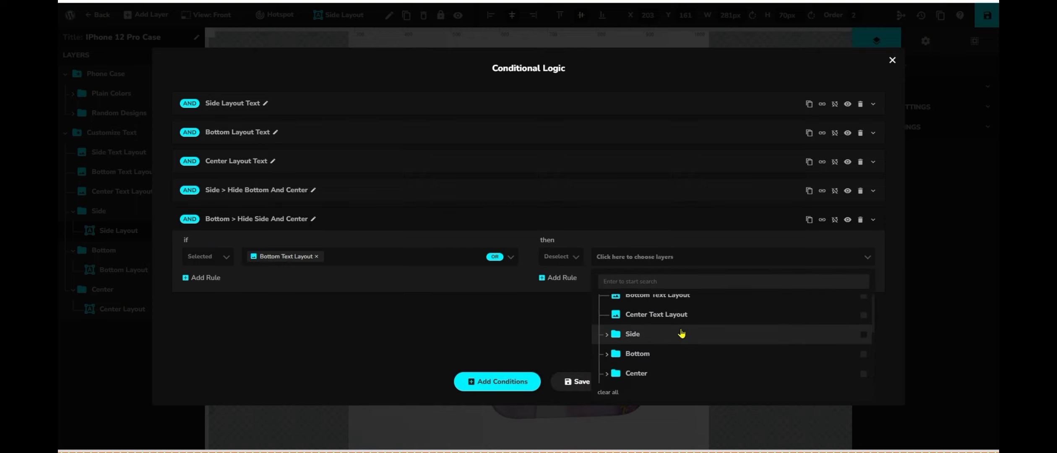
left_click(681, 337)
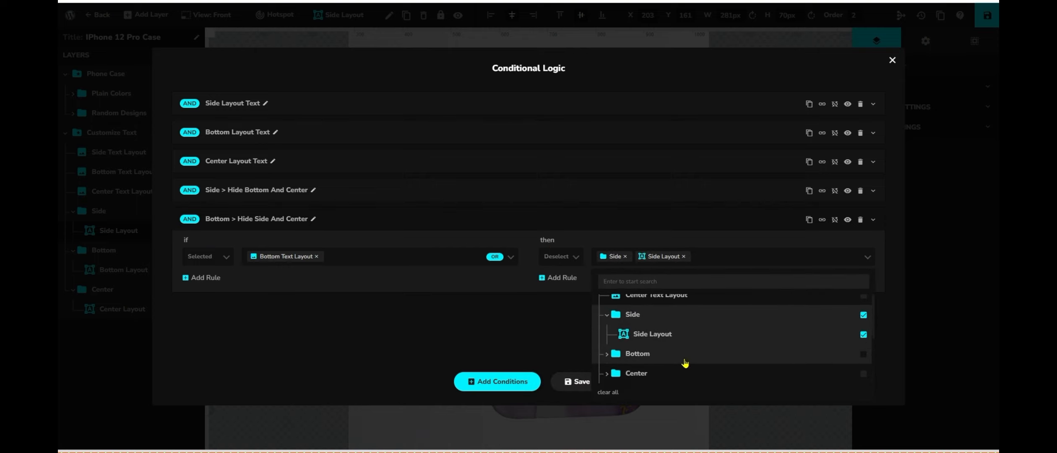
scroll(750, 362, "down", 2)
left_click(751, 362)
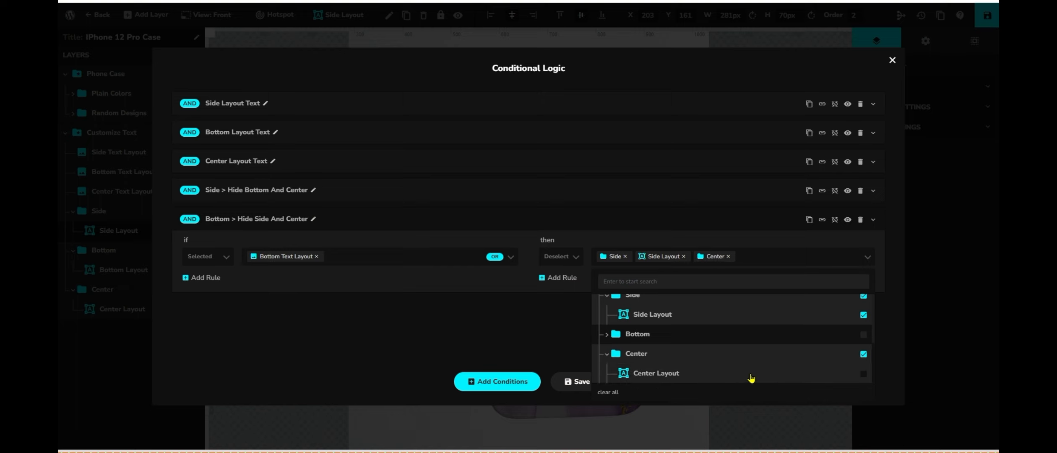
left_click(750, 375)
left_click(579, 310)
Add a Close rule to the condition for the Side and Center groups with their Side Layout and Center Layout layers
left_click(562, 278)
left_click(563, 285)
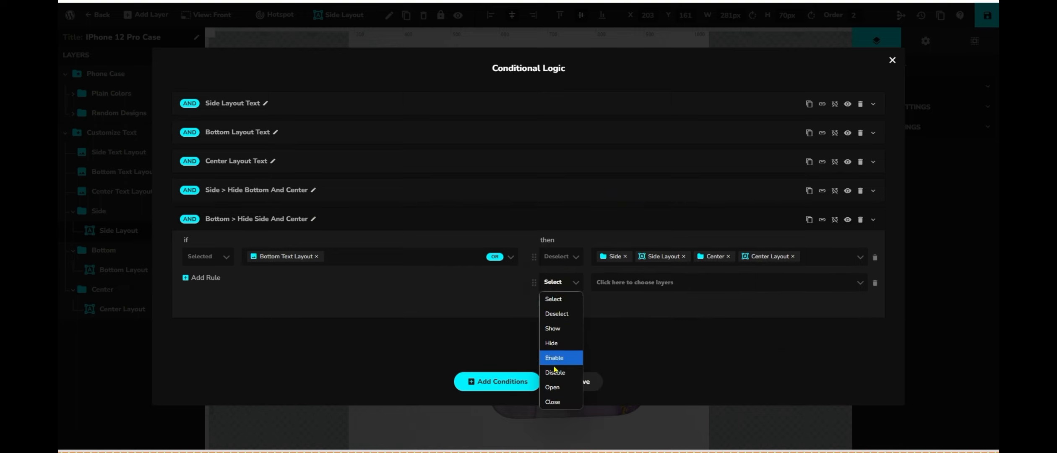
left_click(553, 402)
left_click(628, 283)
left_click(599, 349)
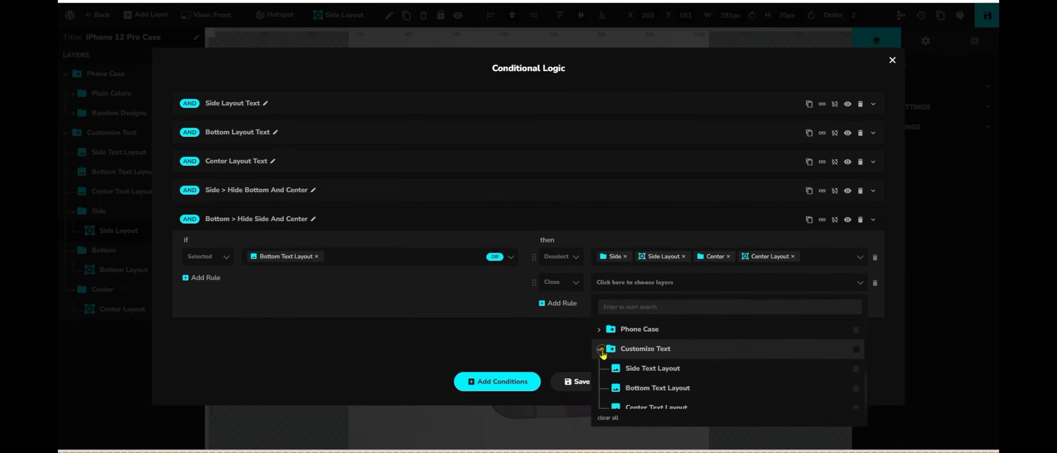
scroll(664, 360, "down", 2)
left_click(651, 360)
left_click(608, 361)
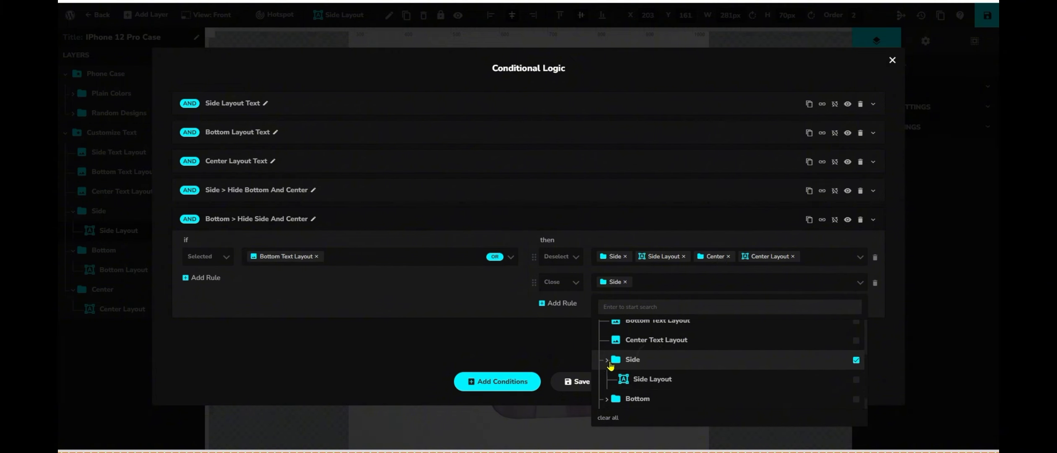
left_click(649, 379)
scroll(649, 381, "down", 1)
left_click(607, 400)
scroll(711, 400, "down", 1)
left_click(755, 382)
left_click(776, 394)
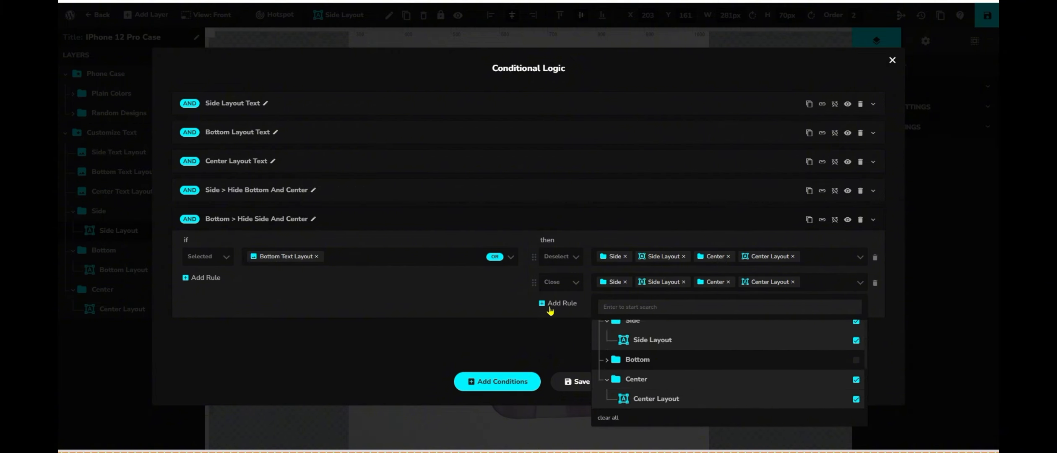
Add a Hide rule for the Side and Center groups with their layout layers, and save the conditional logic
left_click(558, 303)
left_click(560, 307)
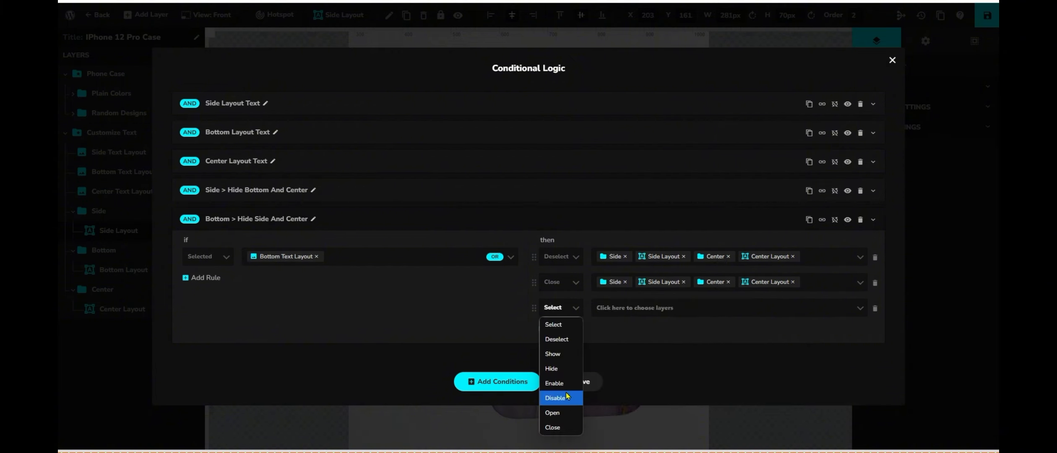
left_click(551, 368)
left_click(620, 308)
scroll(690, 389, "down", 3)
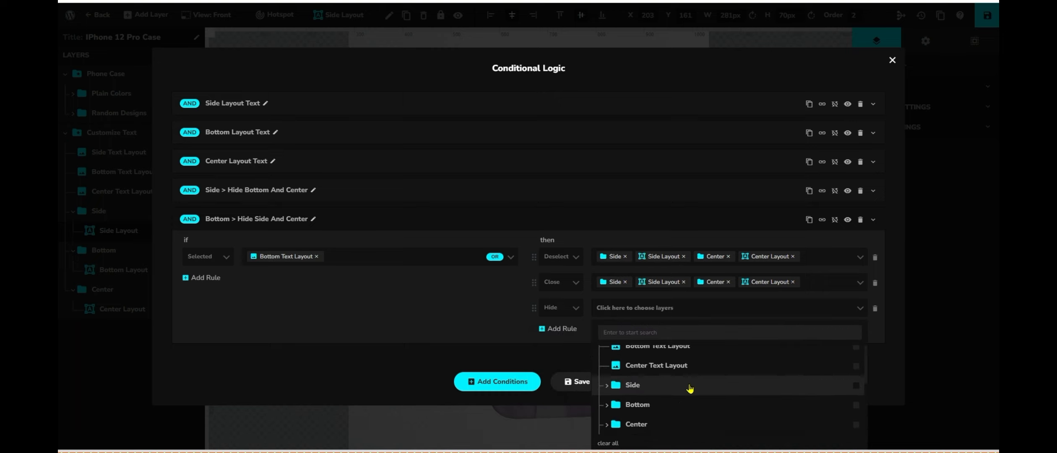
left_click(690, 385)
left_click(692, 404)
scroll(713, 403, "down", 1)
scroll(802, 400, "down", 1)
left_click(802, 403)
left_click(842, 425)
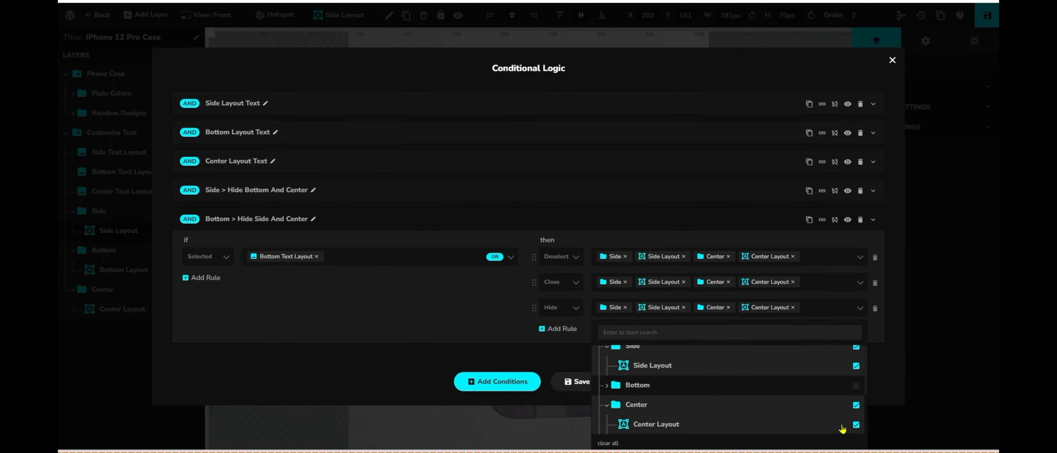
left_click(842, 310)
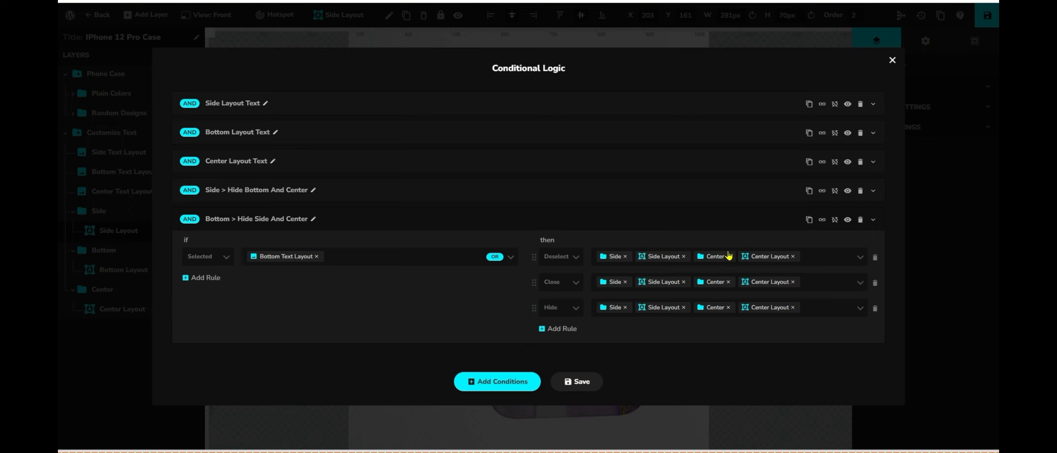
left_click(579, 381)
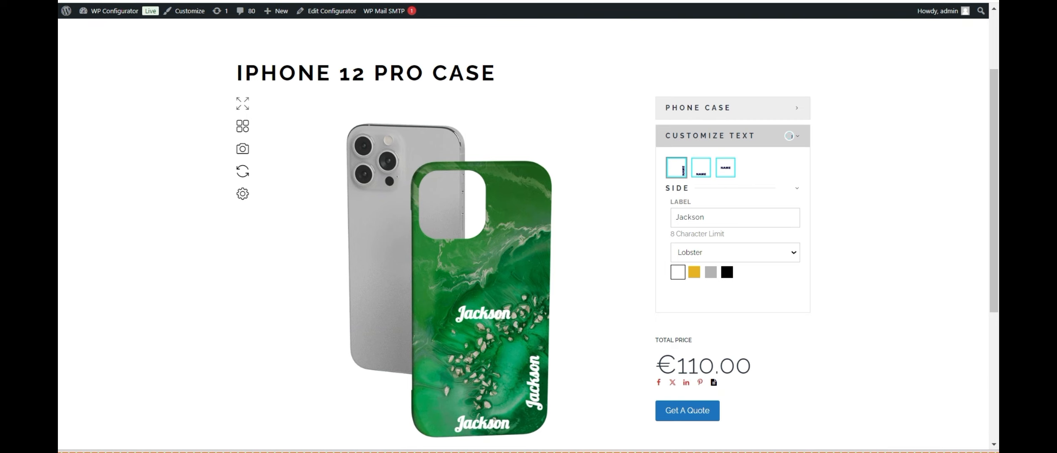
Reload the live product page and test switching between the bottom and side text layouts under Customize Text
key("F5")
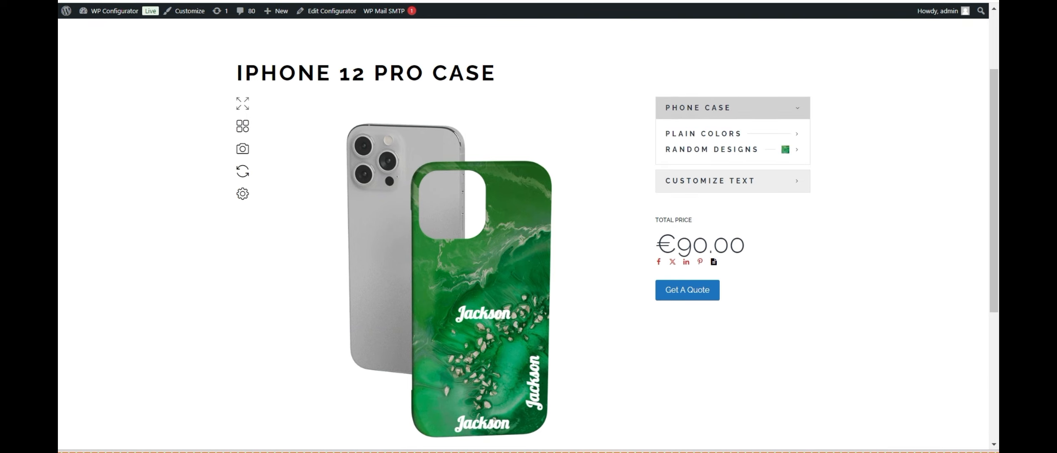
left_click(761, 181)
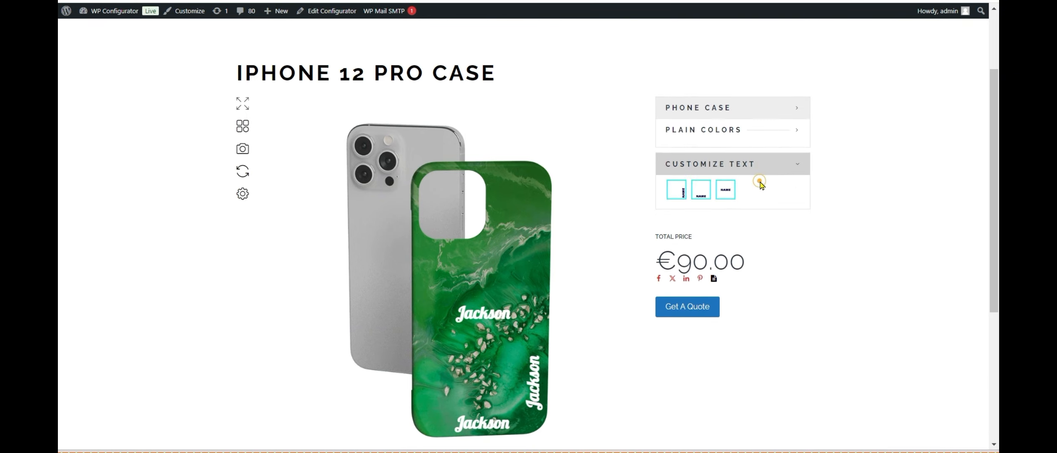
left_click(702, 167)
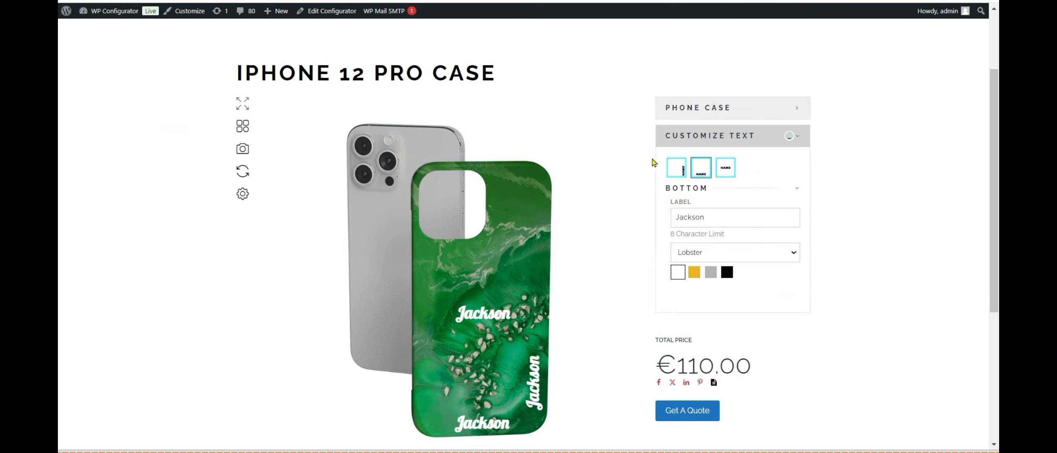
left_click(677, 168)
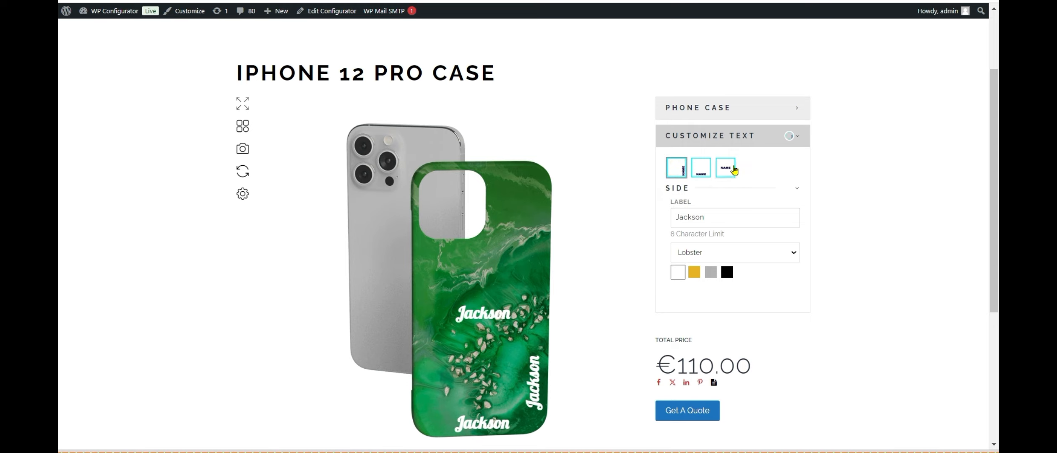
left_click(702, 169)
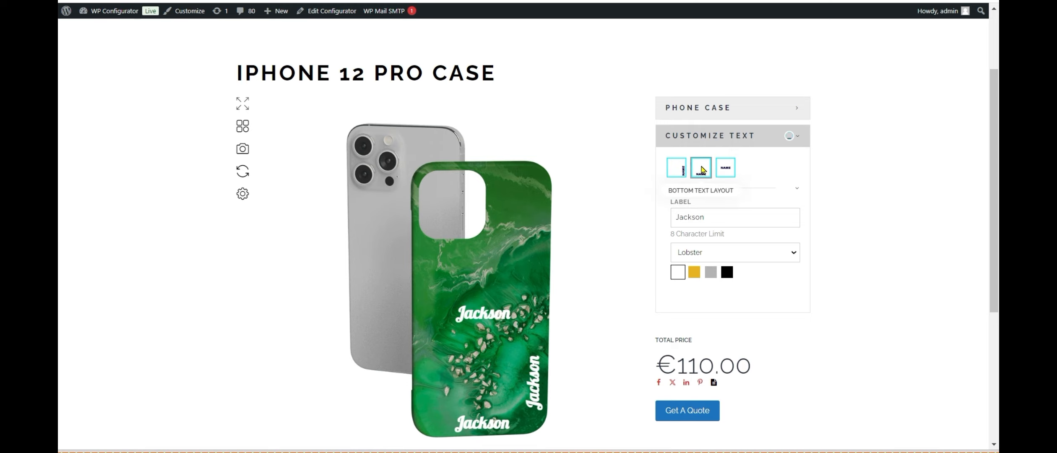
Replace the bottom layout's label with a sample name, and switch to the side text layout
left_click(716, 214)
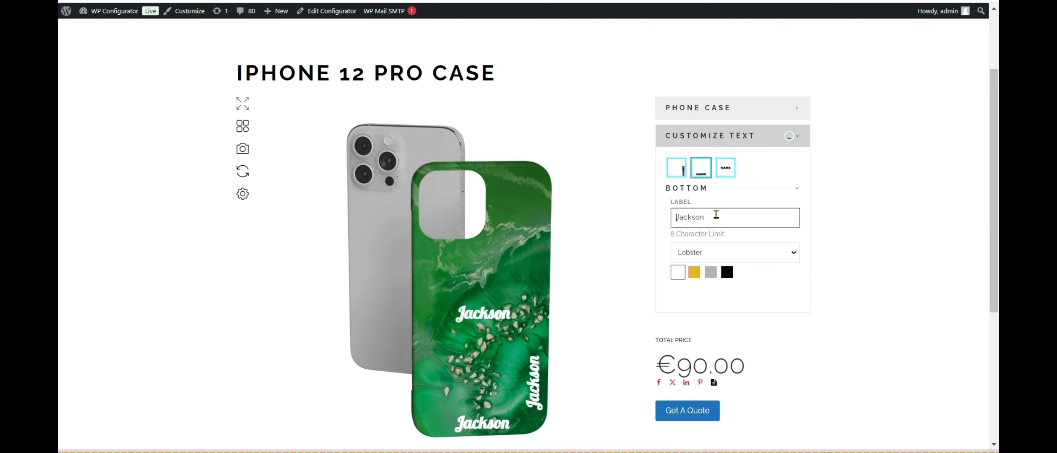
type("Sa")
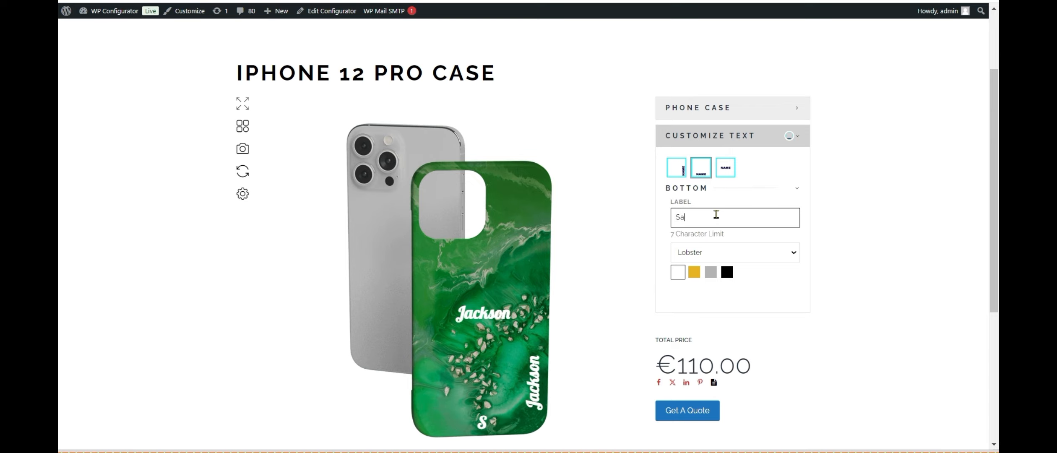
type("mahra")
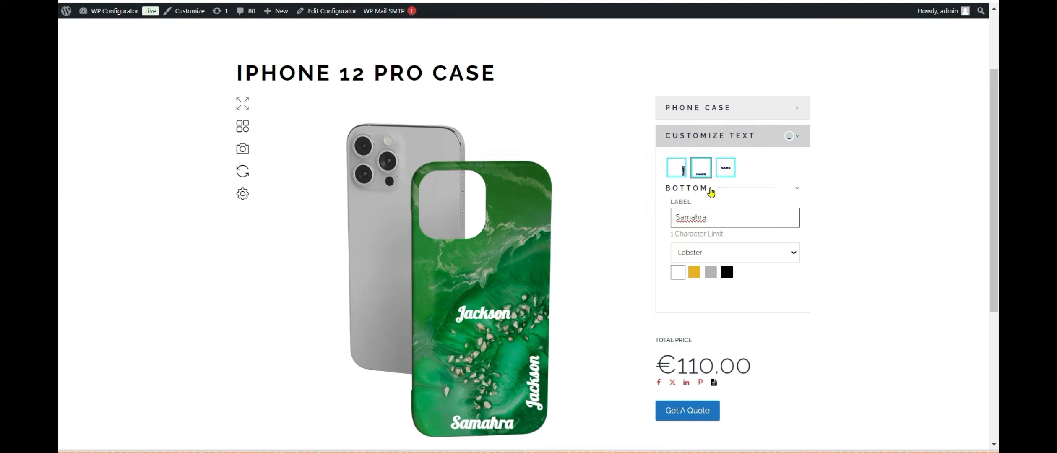
left_click(672, 168)
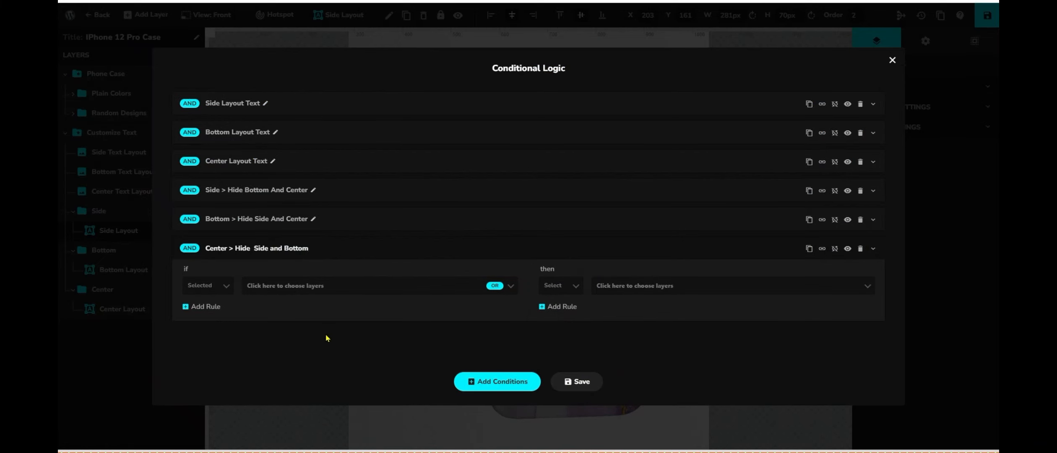
Confirm the name "Center > Hide Side and Bottom" and make that condition trigger when Center Text Layout is selected
left_click(327, 338)
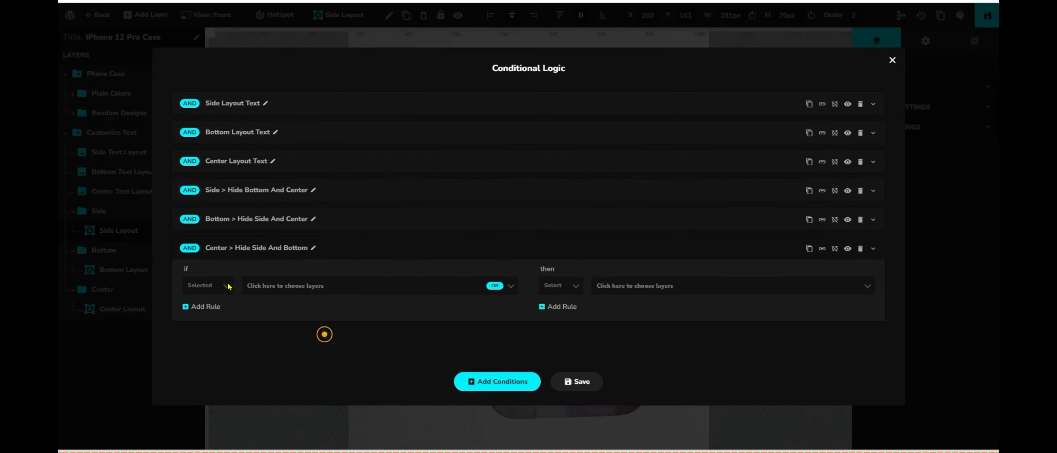
left_click(210, 289)
left_click(216, 295)
left_click(290, 287)
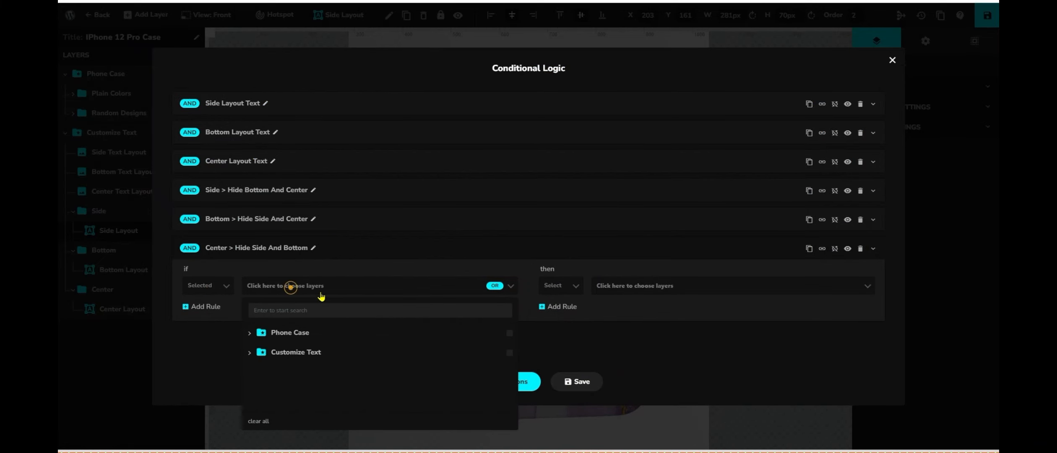
left_click(250, 355)
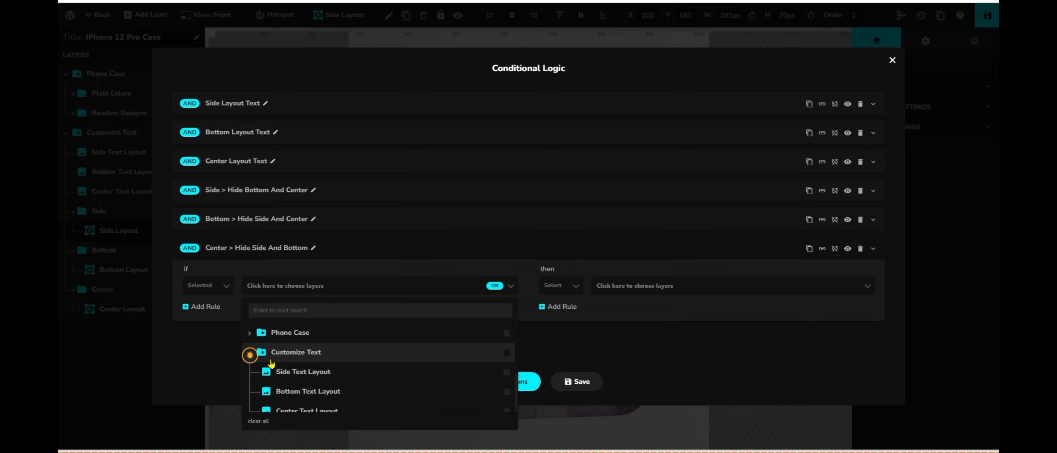
scroll(344, 369, "down", 3)
left_click(342, 355)
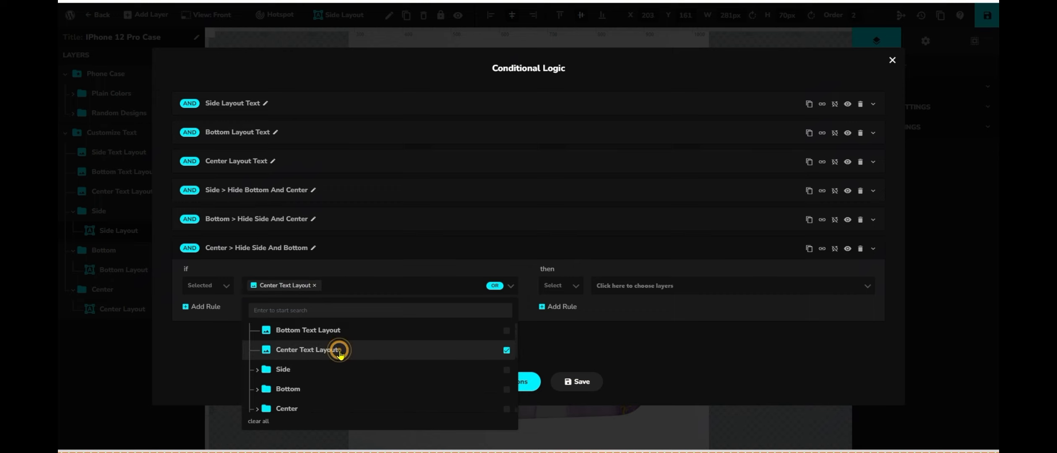
Set the "Center > Hide Side And Bottom" condition's action to Deselect for the Side group and its Side Layout layer
left_click(558, 286)
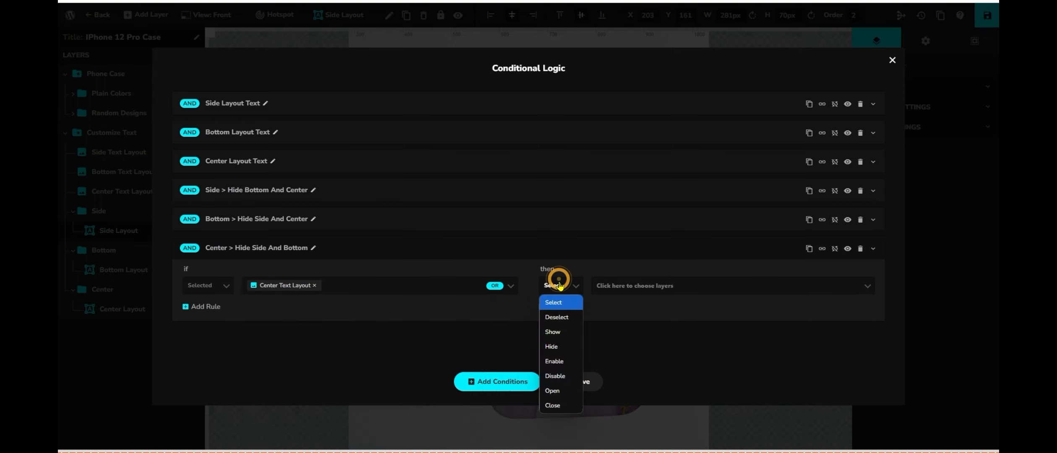
left_click(558, 318)
left_click(620, 287)
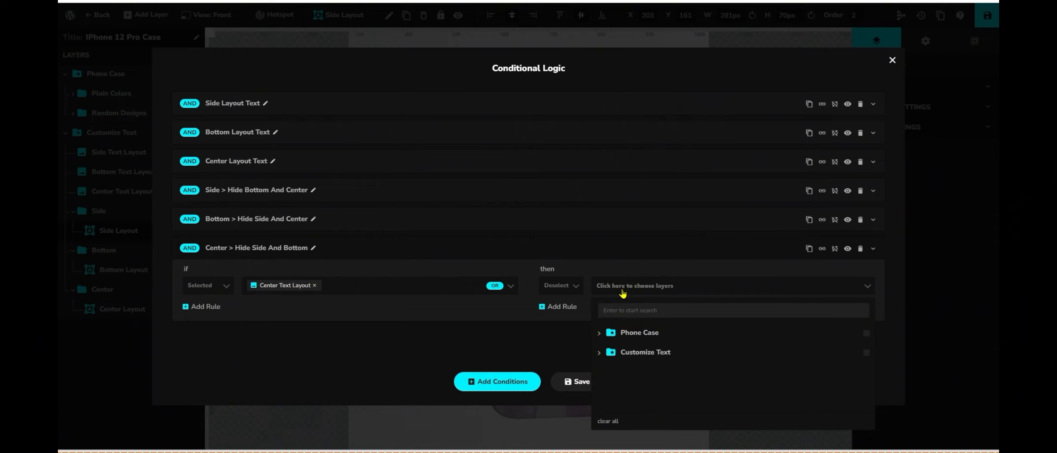
left_click(599, 353)
scroll(678, 370, "down", 3)
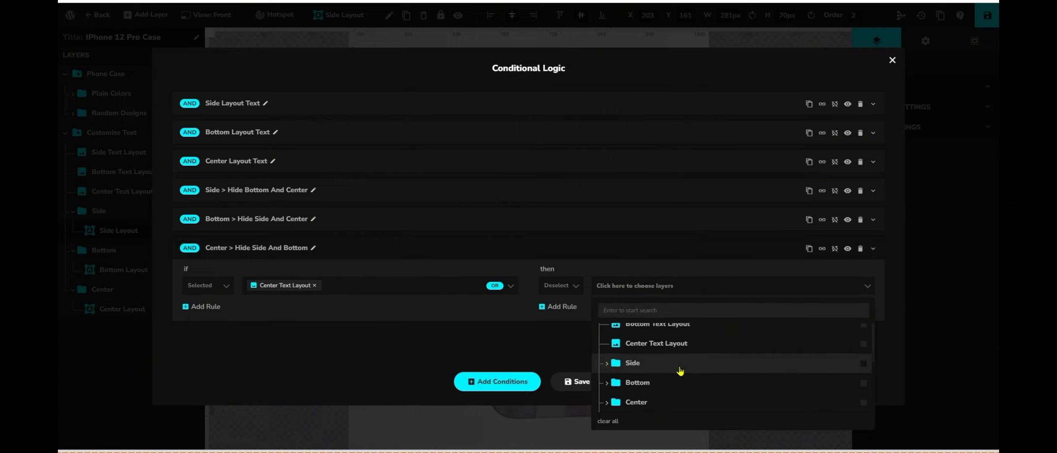
left_click(708, 369)
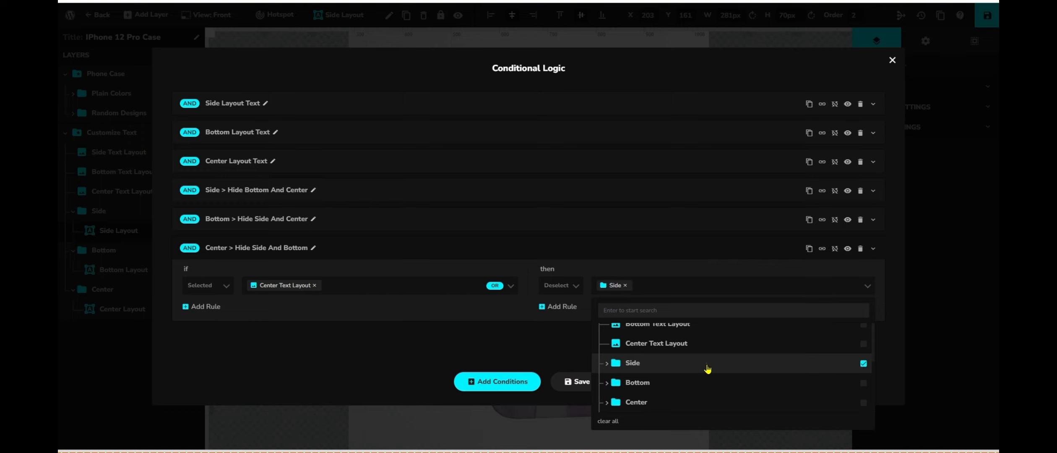
left_click(607, 363)
left_click(694, 384)
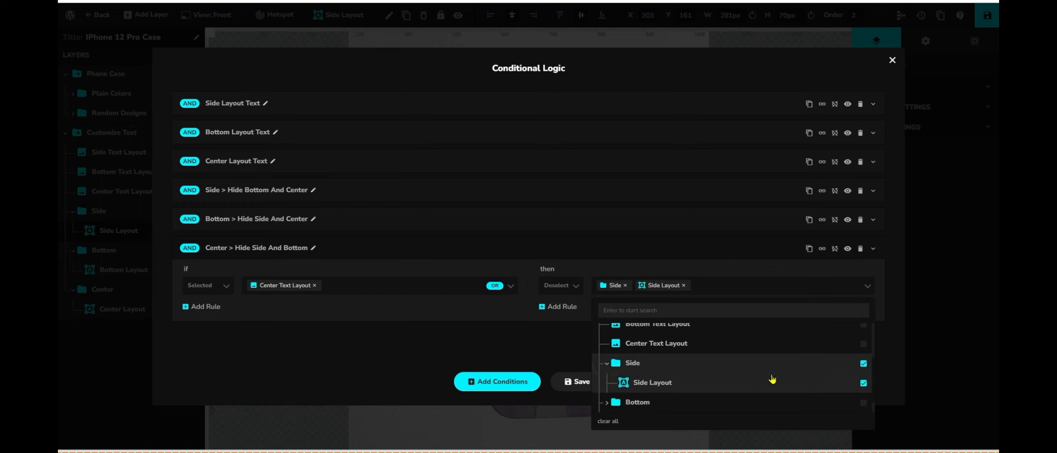
Add the Center group and its Center Layout layer to the condition's Deselect rule
scroll(799, 361, "down", 1)
left_click(697, 405)
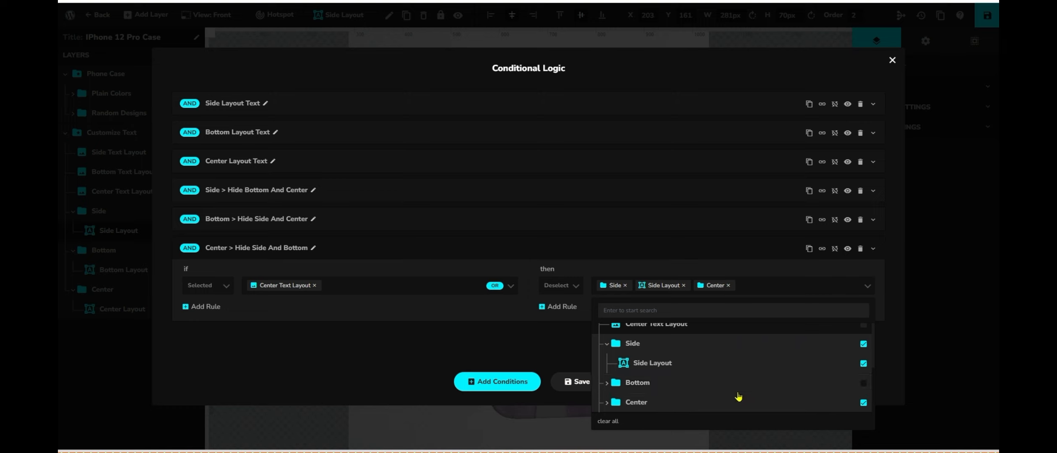
left_click(607, 403)
scroll(744, 407, "down", 1)
left_click(772, 403)
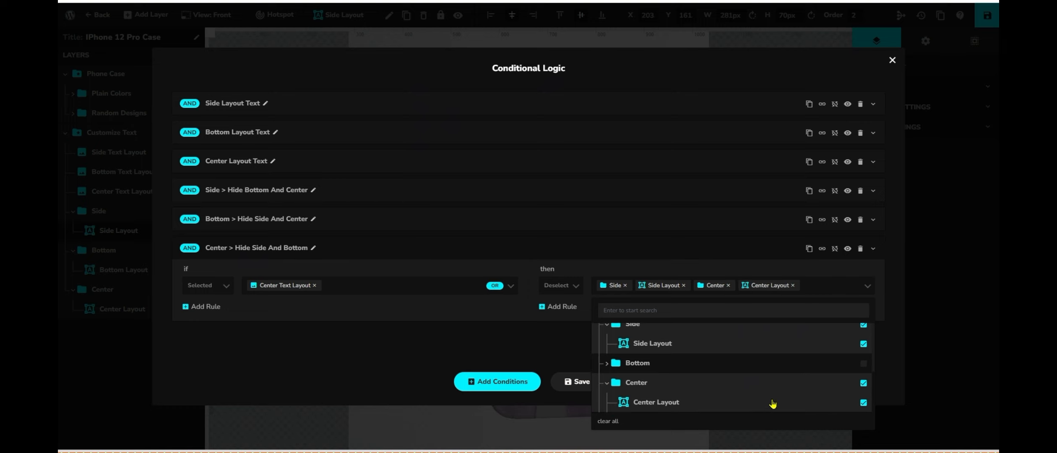
scroll(831, 402, "up", 1)
scroll(832, 401, "down", 1)
left_click(509, 331)
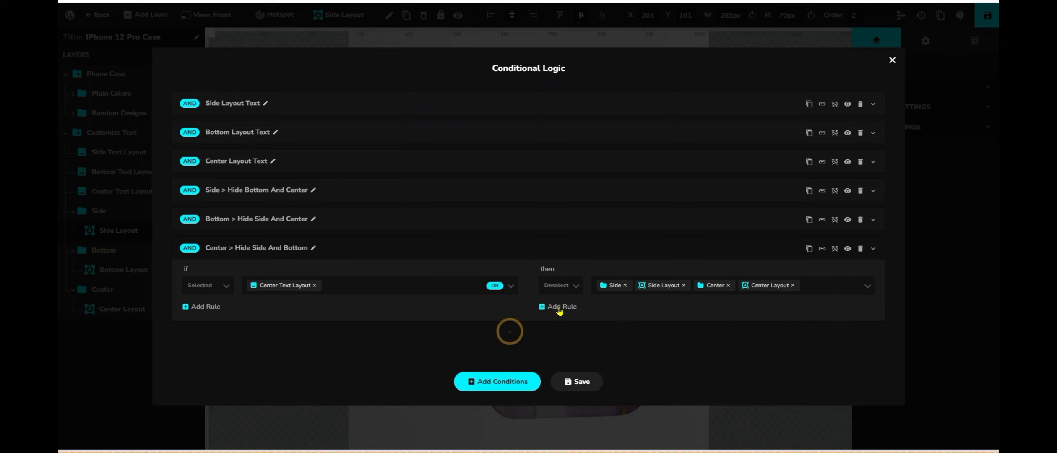
Add a Close rule for the Side group and its Side Layout layer to the same condition
left_click(560, 308)
left_click(566, 313)
left_click(553, 430)
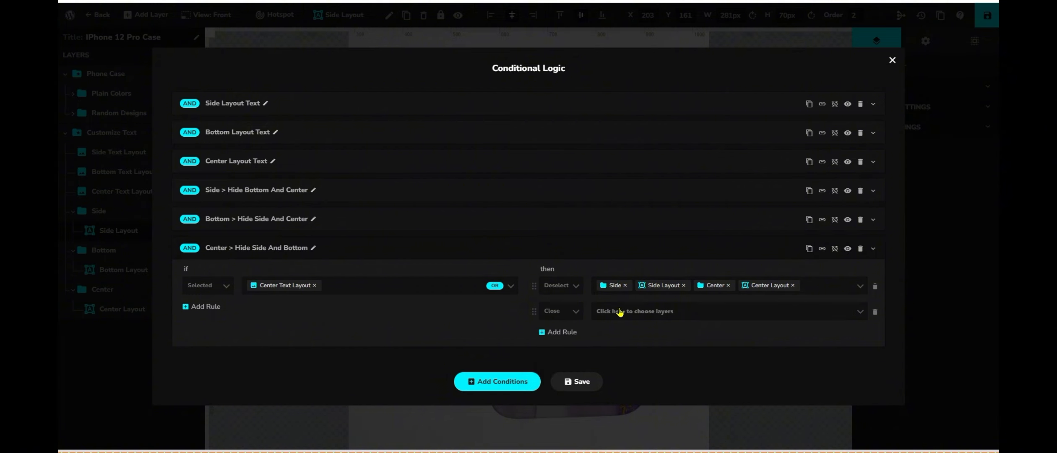
left_click(621, 311)
scroll(707, 384, "down", 2)
left_click(650, 391)
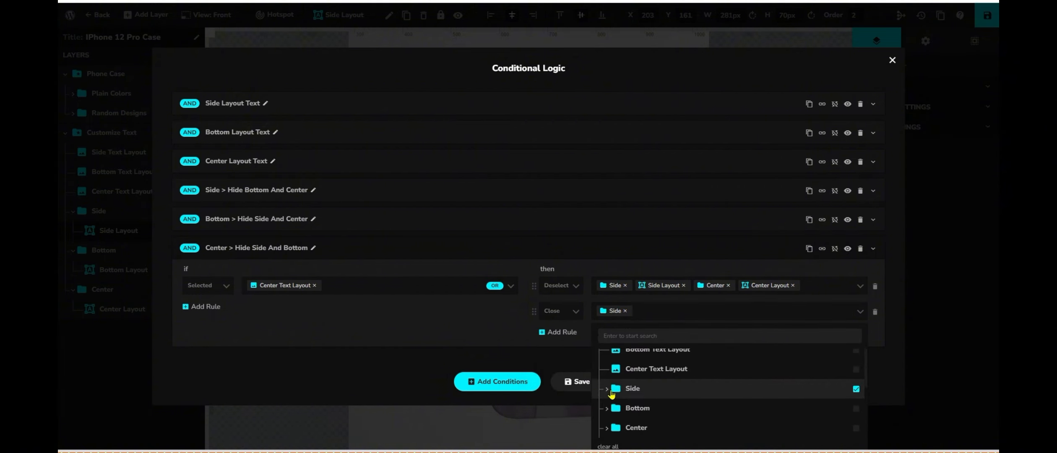
left_click(608, 390)
scroll(699, 401, "down", 1)
left_click(700, 393)
Add the Center group and its Center Layout layer to the condition's Close rule
left_click(755, 428)
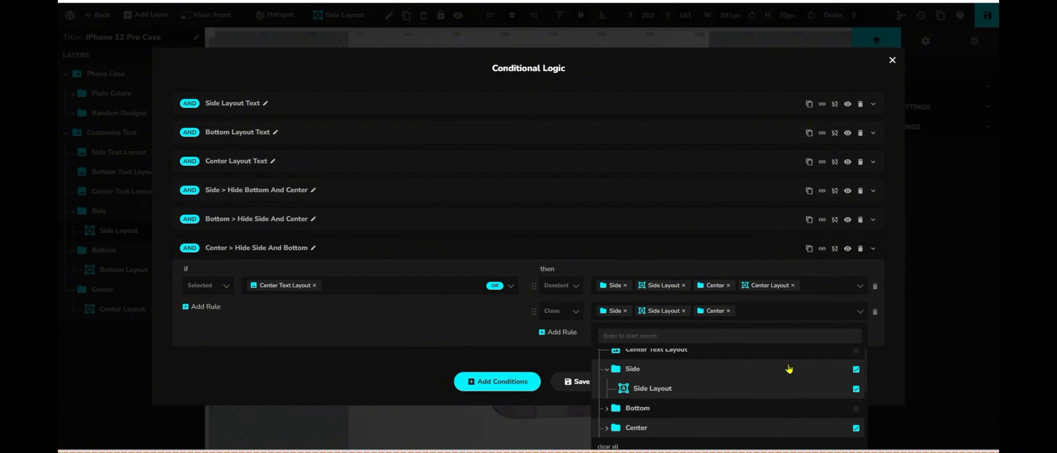
left_click(606, 428)
scroll(688, 427, "down", 1)
left_click(762, 429)
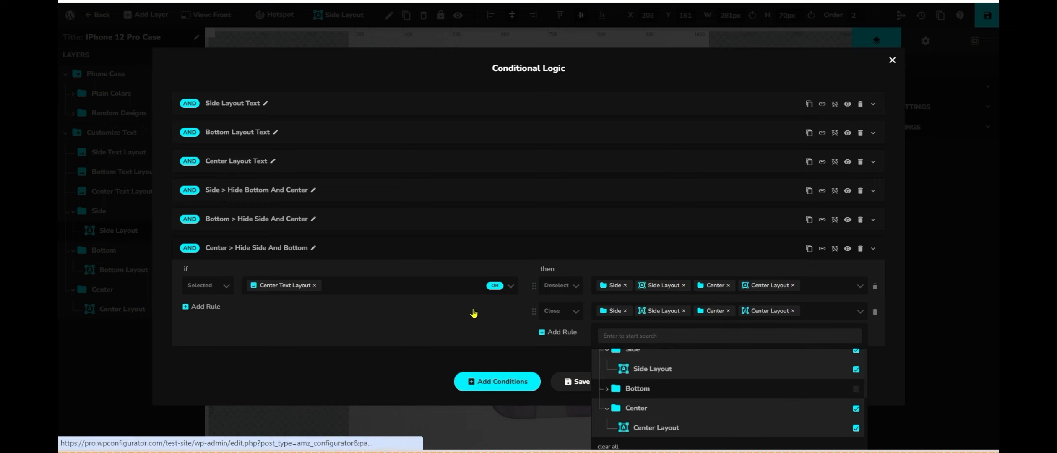
left_click(483, 317)
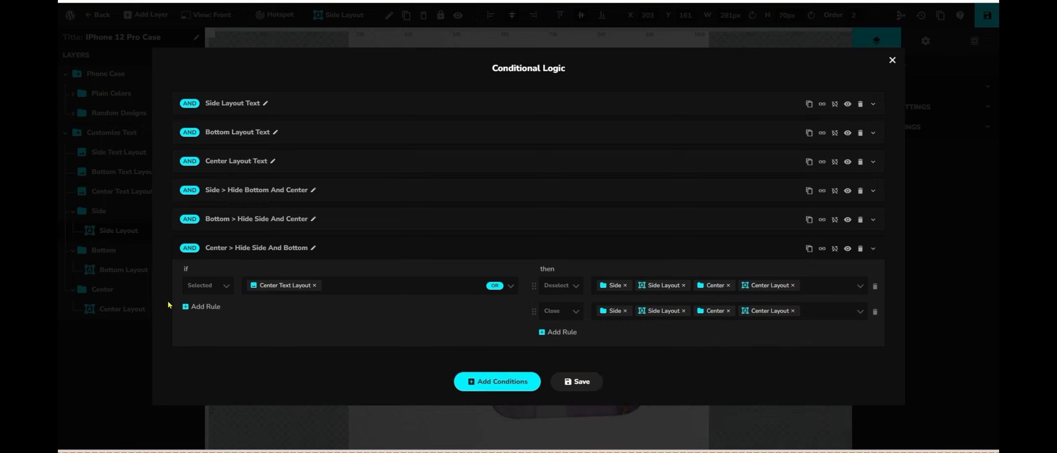
Add a Hide rule for the Side group and its Side Layout layer to the same condition
left_click(562, 332)
left_click(556, 338)
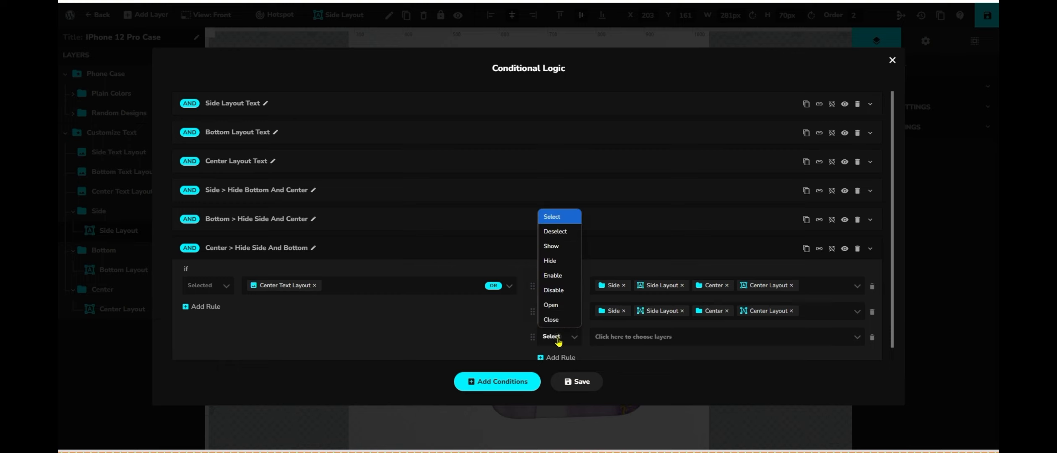
left_click(550, 261)
left_click(684, 335)
scroll(668, 403, "down", 3)
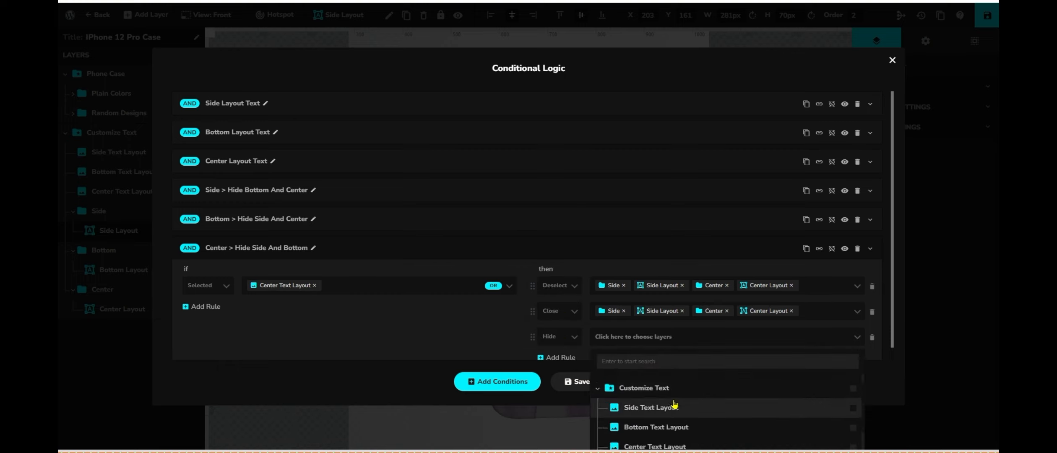
left_click(663, 414)
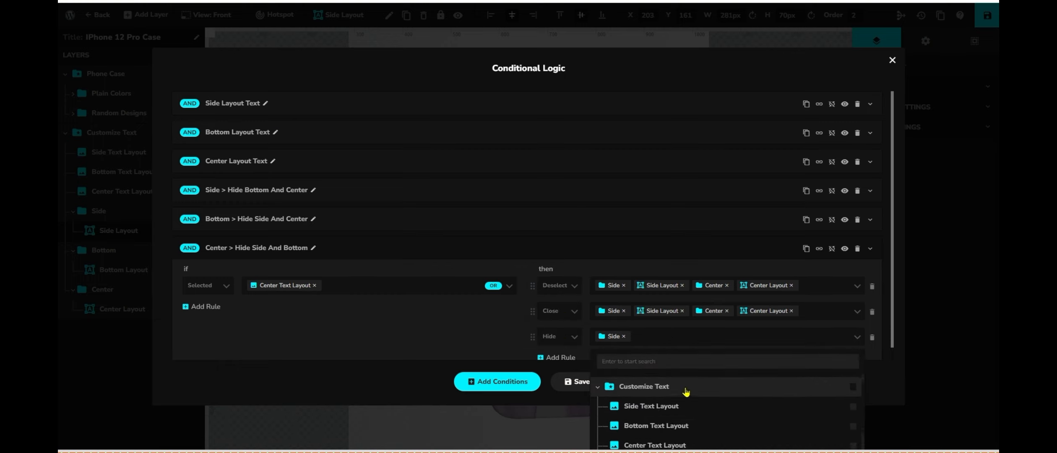
scroll(713, 411, "down", 3)
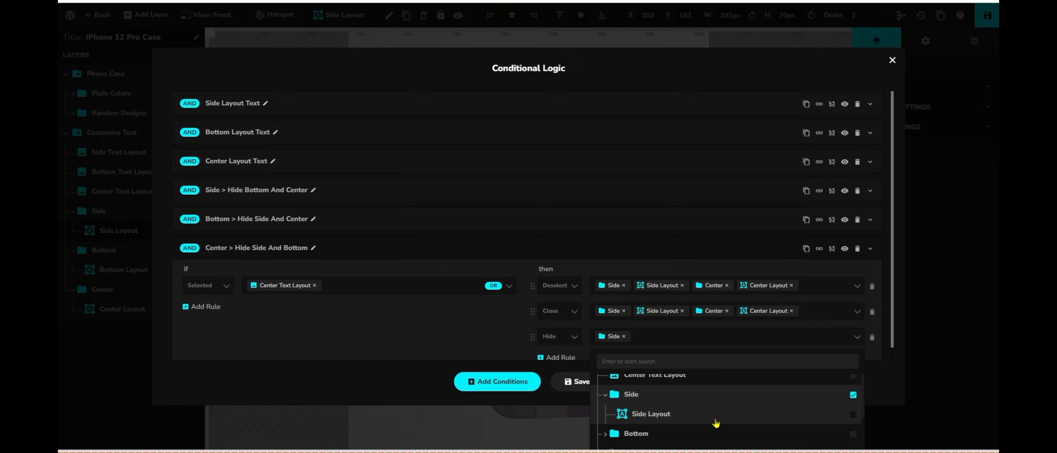
left_click(716, 415)
left_click(707, 342)
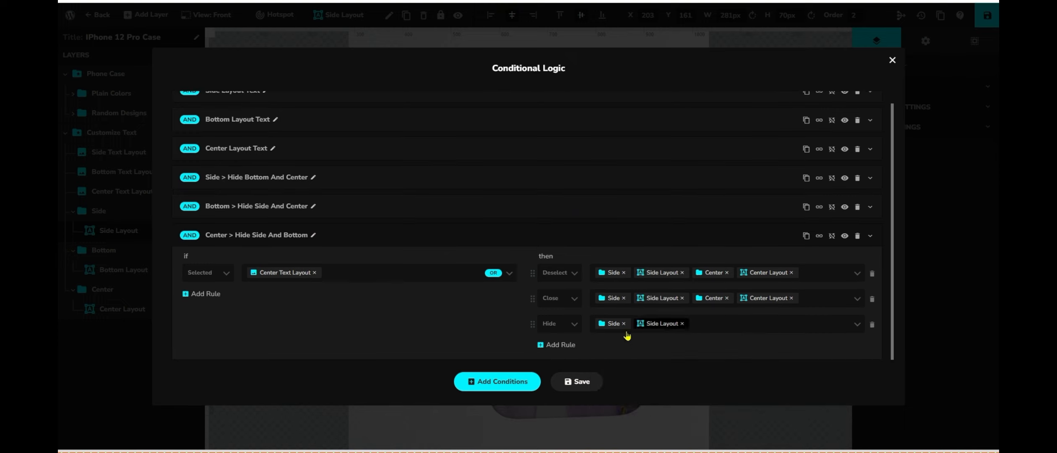
Add the Center group and its Center Layout layer to the condition's Hide rule
left_click(709, 323)
scroll(687, 419, "down", 3)
left_click(646, 438)
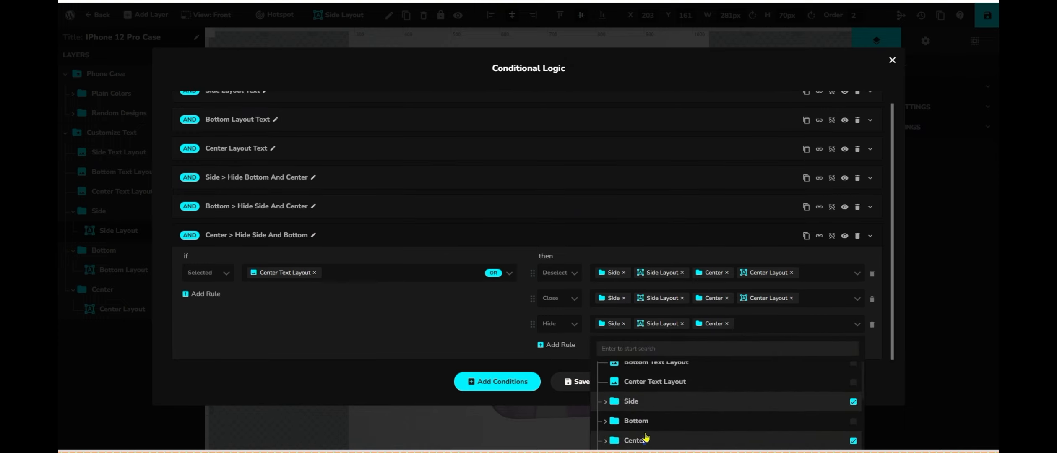
left_click(606, 440)
left_click(829, 440)
left_click(462, 305)
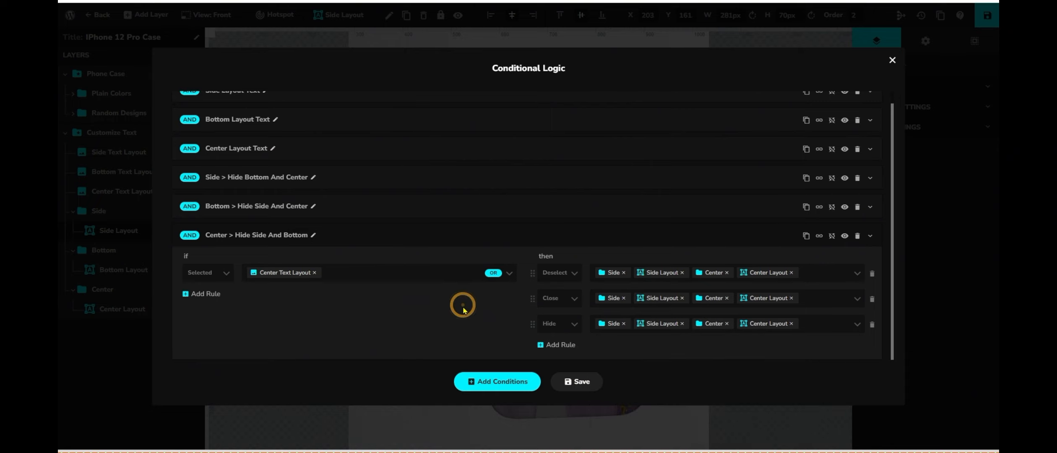
Save the conditional logic and reload the live product page to check the Customize Text section
left_click(600, 385)
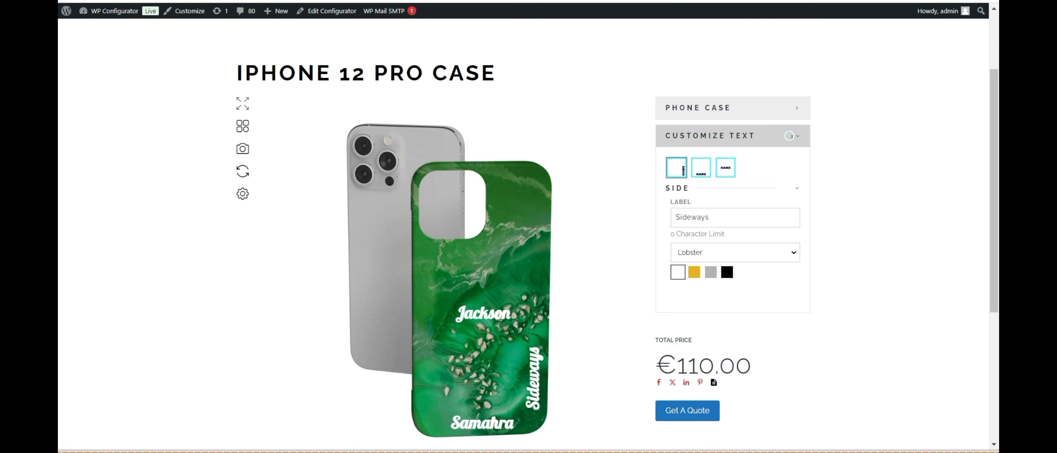
key("F5")
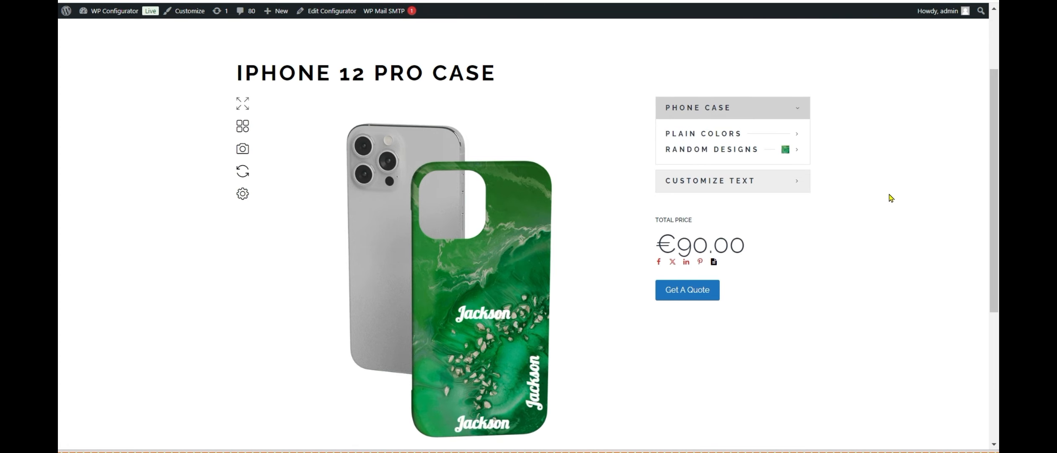
left_click(745, 188)
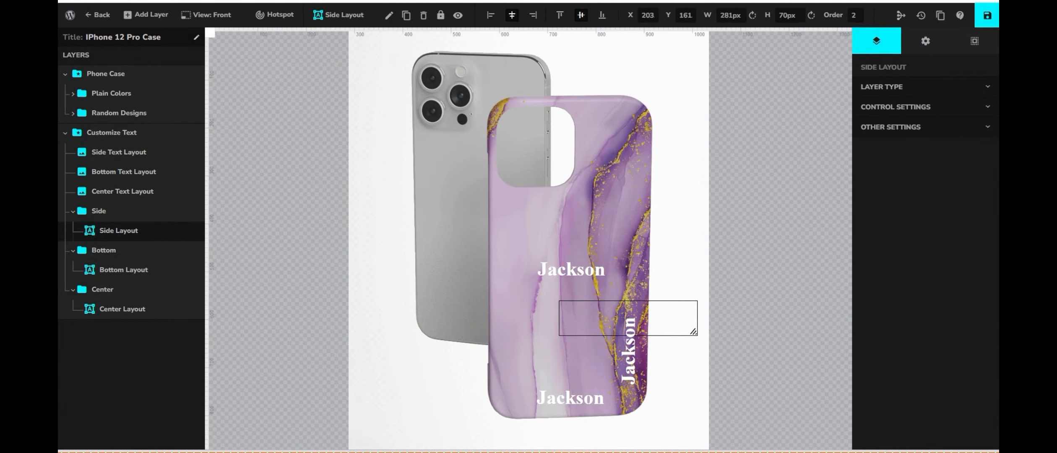
Reopen the editor's conditional logic and compare the rules of the "Center > Hide Side And Bottom" and "Bottom > Hide Side And Center" conditions
left_click(900, 16)
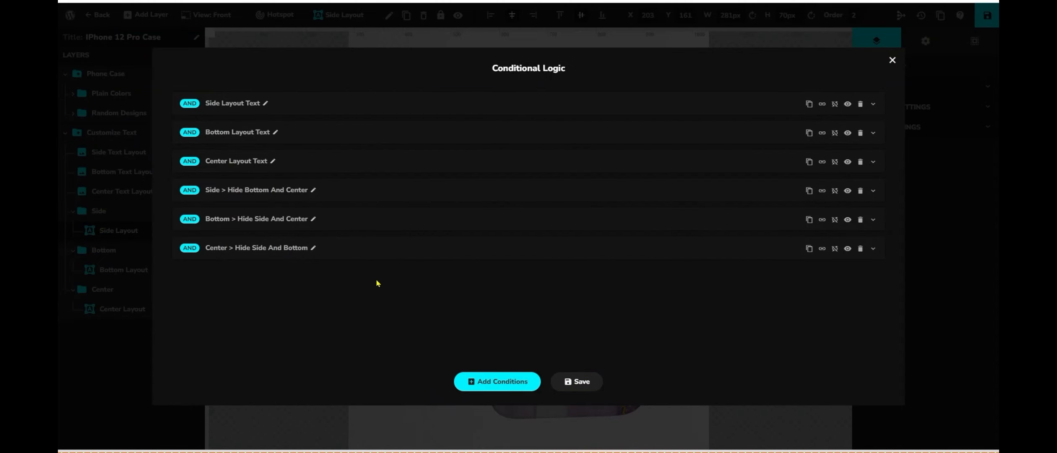
left_click(361, 248)
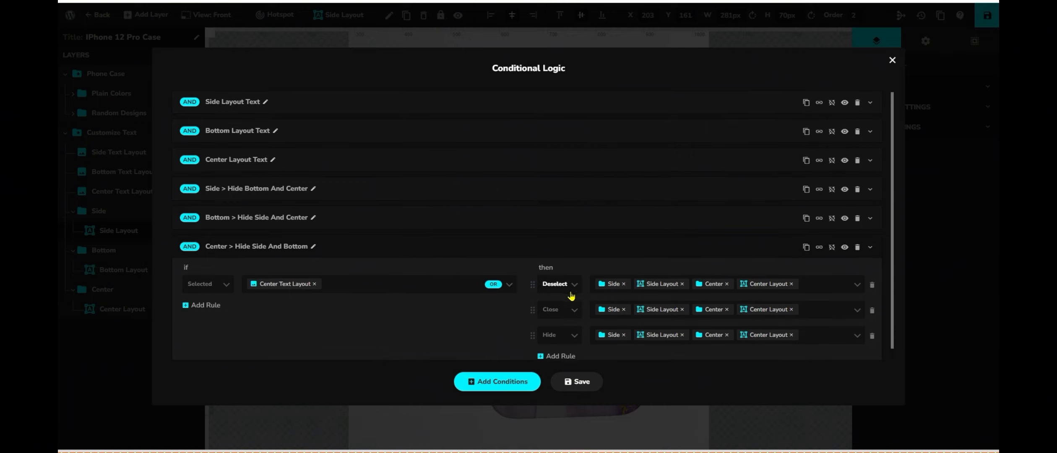
scroll(568, 296, "down", 1)
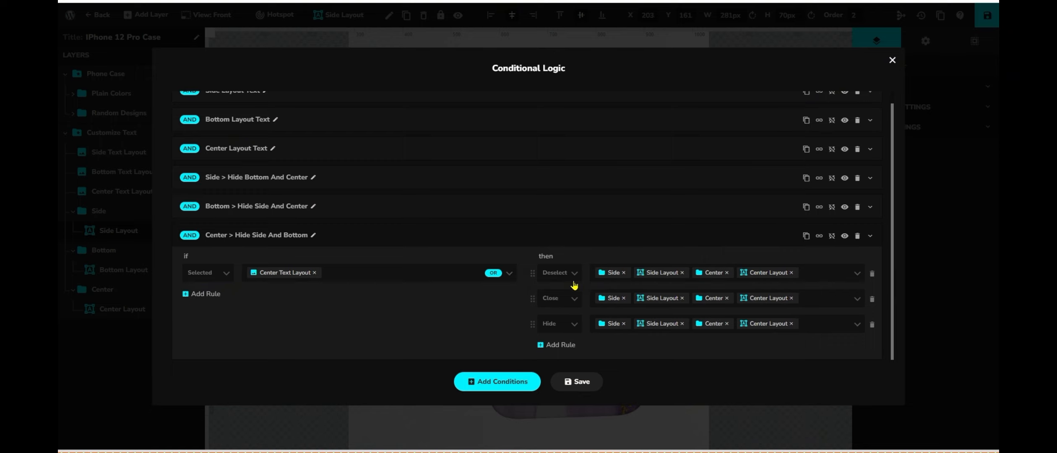
left_click(560, 208)
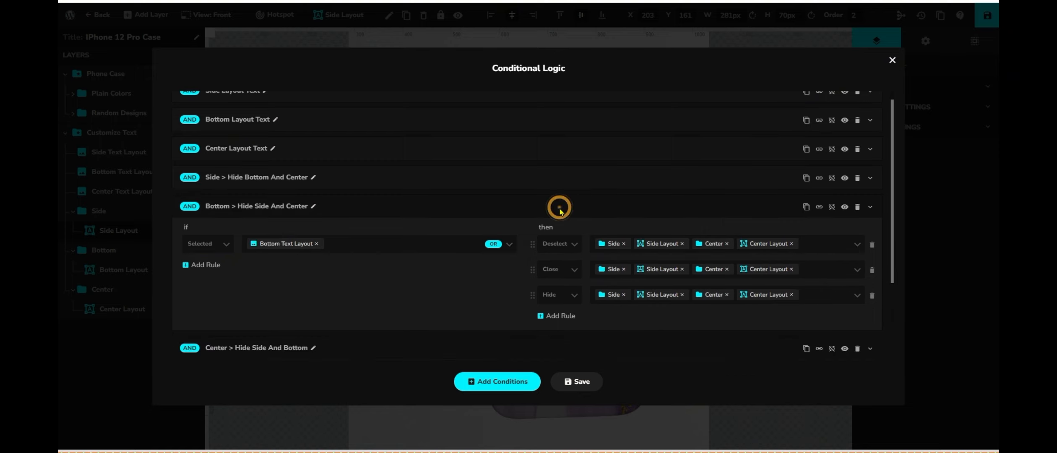
left_click(463, 207)
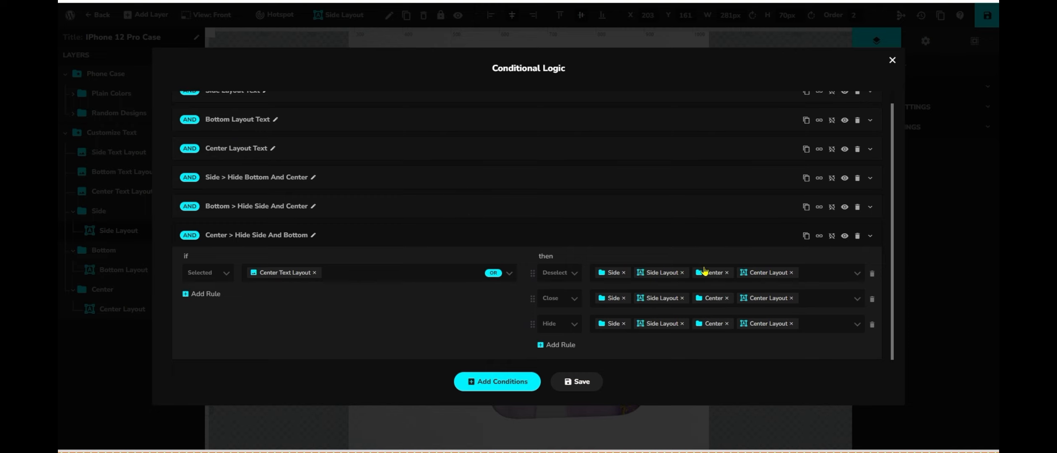
Remove the Center group and Center Layout from the Deselect, Close and Hide rules of the "Center > Hide Side And Bottom" condition
left_click(819, 276)
left_click(819, 275)
left_click(791, 273)
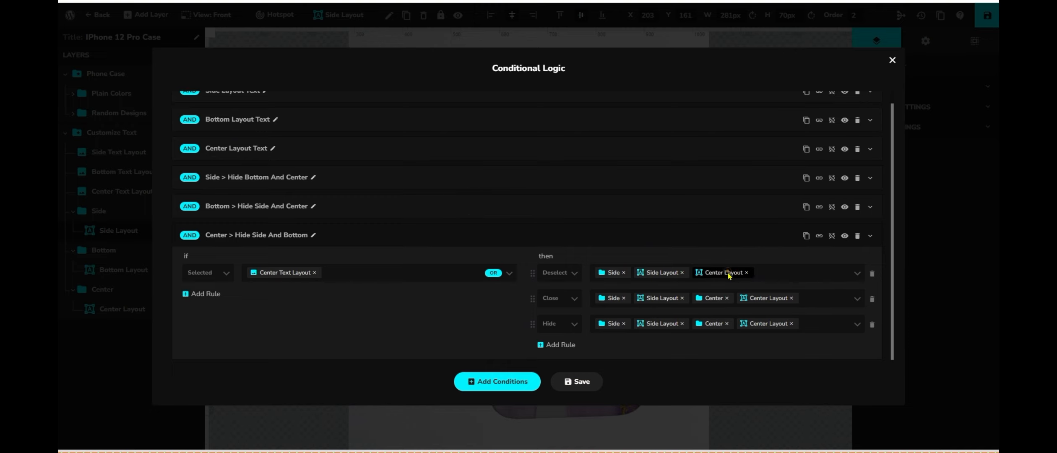
left_click(727, 273)
left_click(727, 298)
left_click(747, 298)
left_click(727, 324)
left_click(747, 323)
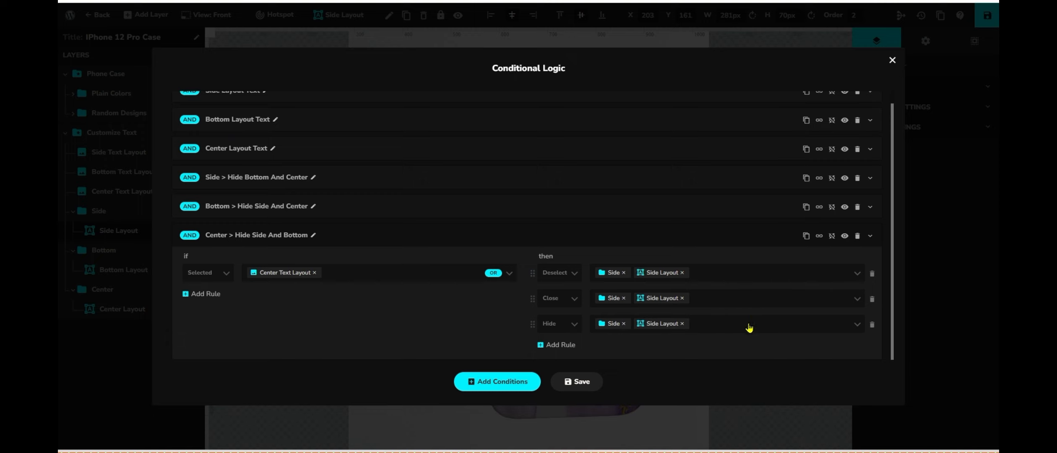
Add the Bottom group and its Bottom Layout layer to the condition's Deselect rule
left_click(723, 275)
left_click(597, 340)
scroll(598, 341, "down", 2)
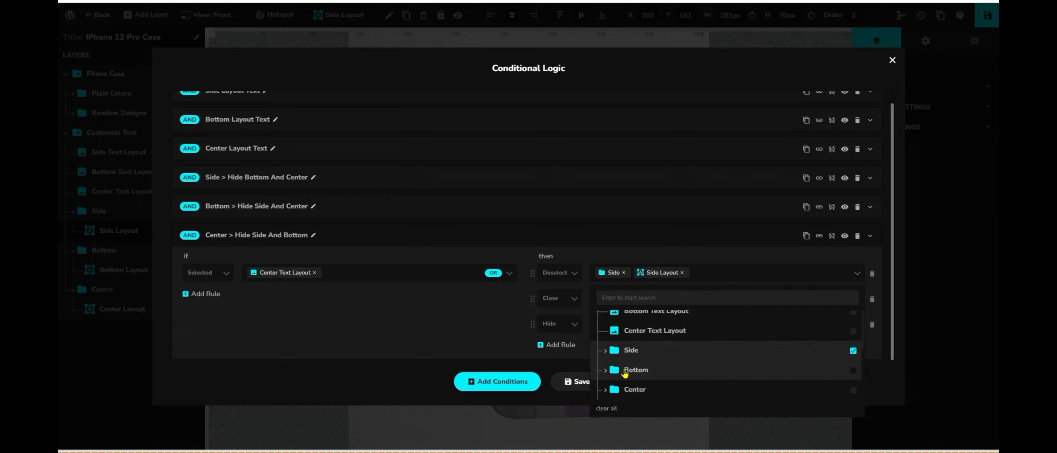
left_click(661, 371)
left_click(606, 371)
left_click(709, 392)
left_click(816, 275)
Add the Bottom group and its Bottom Layout layer to the condition's Close rule
left_click(724, 301)
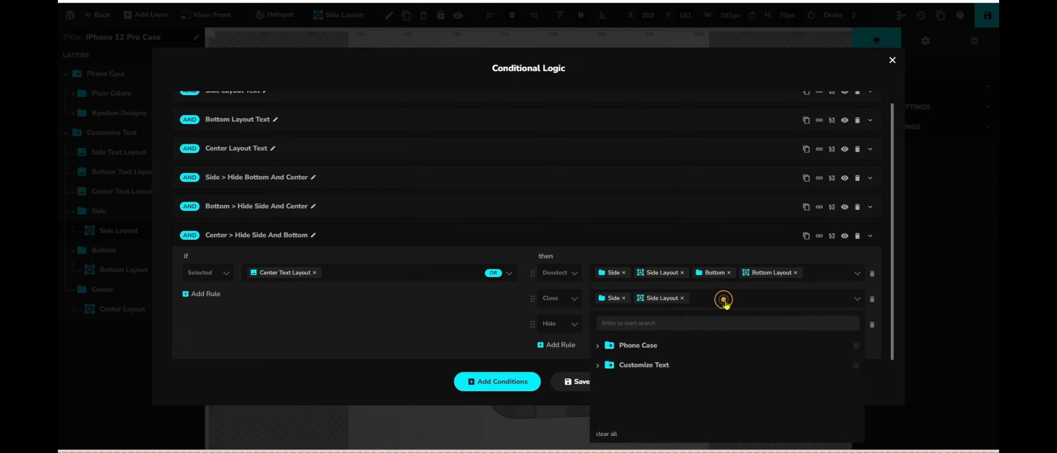
left_click(597, 365)
scroll(598, 366, "down", 2)
left_click(650, 401)
left_click(606, 396)
scroll(655, 400, "down", 1)
left_click(724, 397)
left_click(809, 301)
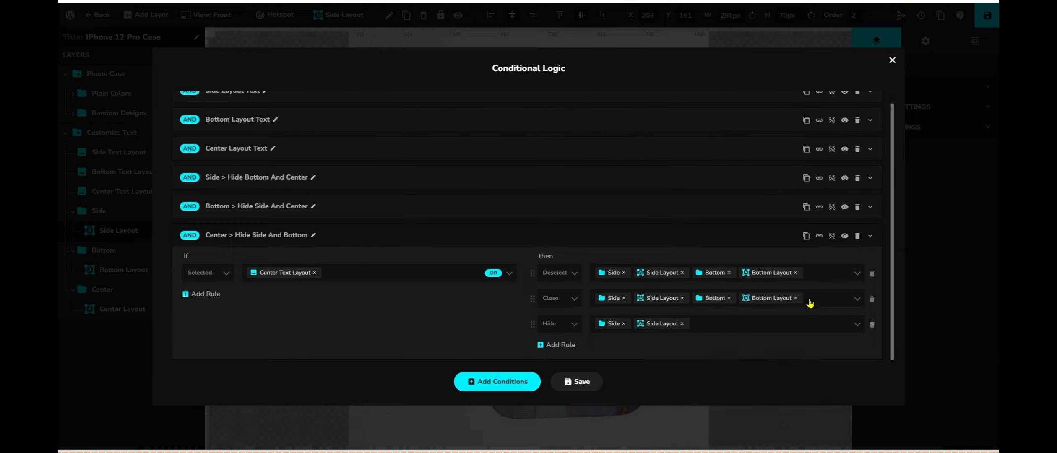
Add the Bottom group and its Bottom Layout layer to the condition's Hide rule
left_click(738, 323)
left_click(631, 394)
left_click(640, 393)
left_click(597, 390)
left_click(625, 421)
left_click(607, 421)
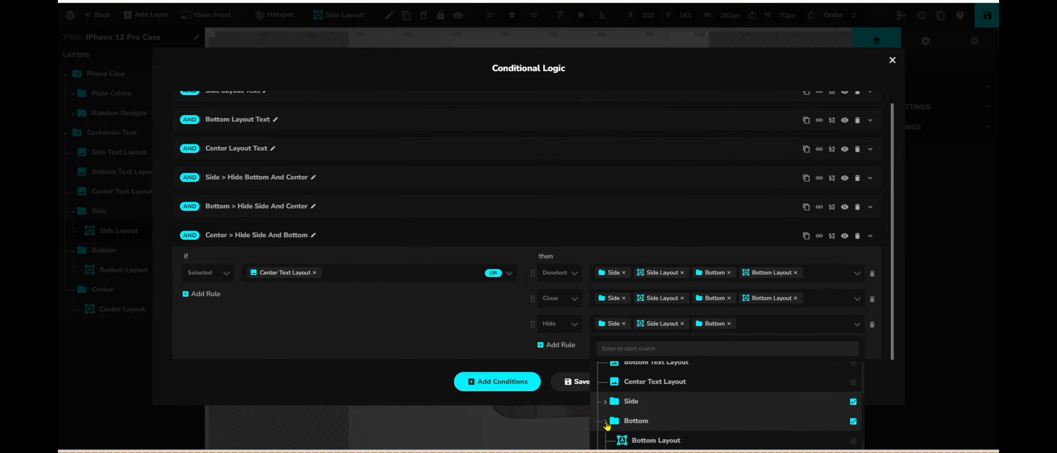
scroll(751, 425, "down", 1)
left_click(747, 421)
left_click(802, 328)
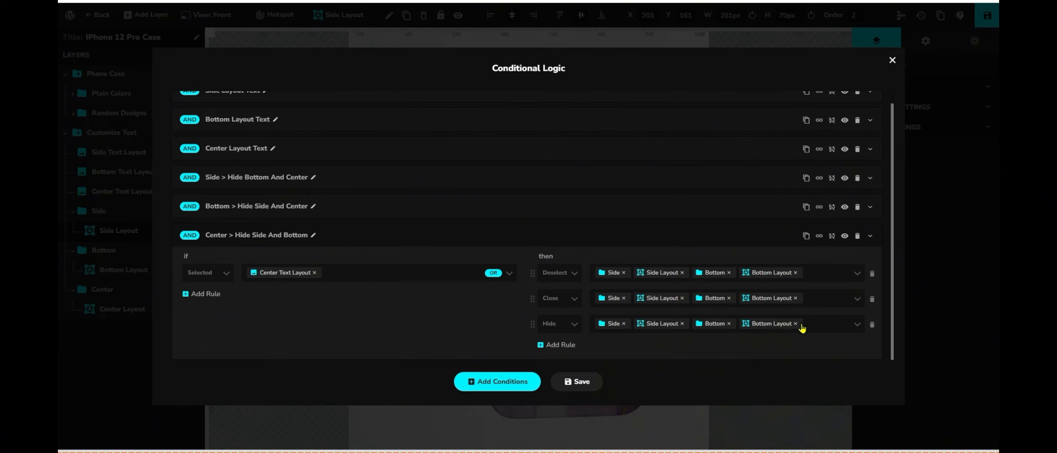
Save the conditional logic, reload the product page and test the Center Text Layout icon under Customize Text
left_click(576, 383)
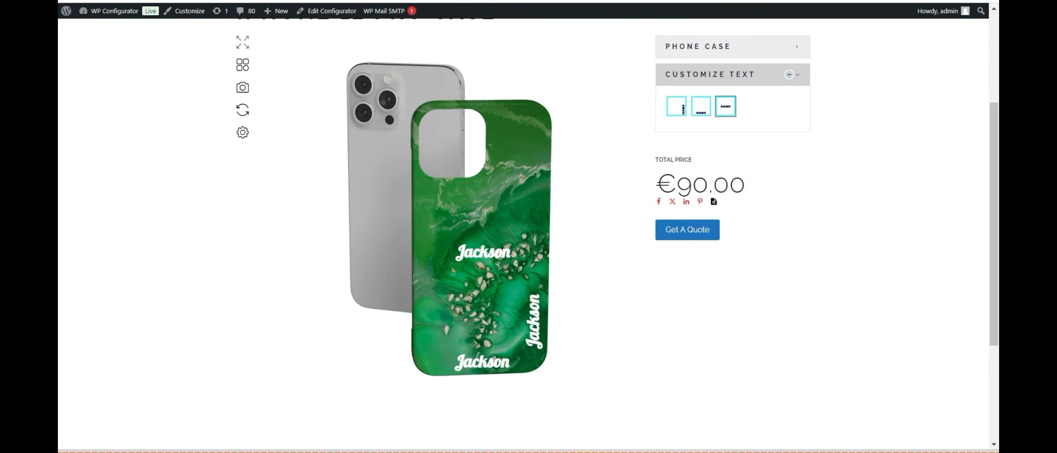
key("F5")
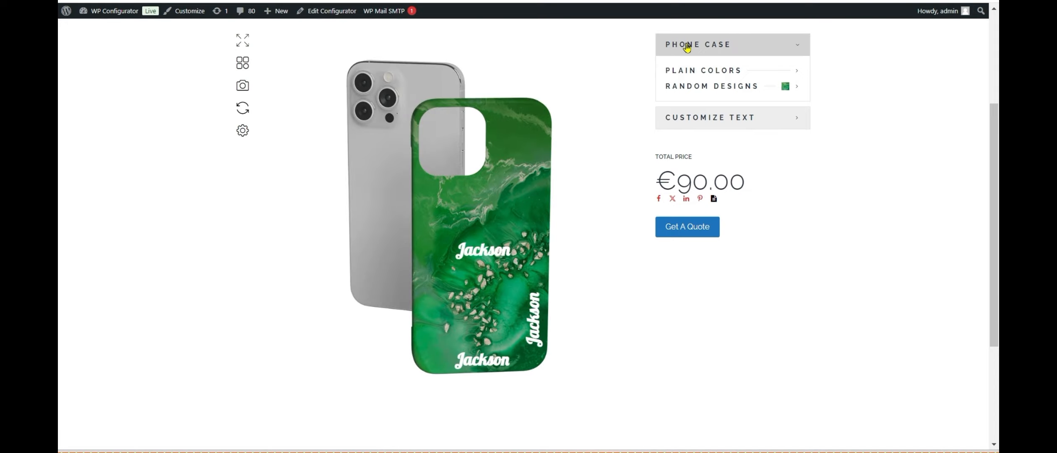
left_click(725, 125)
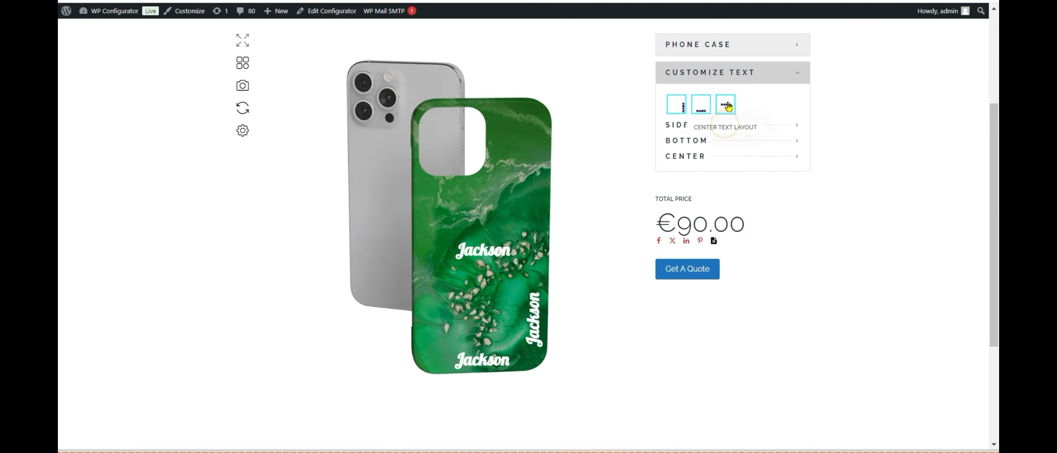
left_click(728, 105)
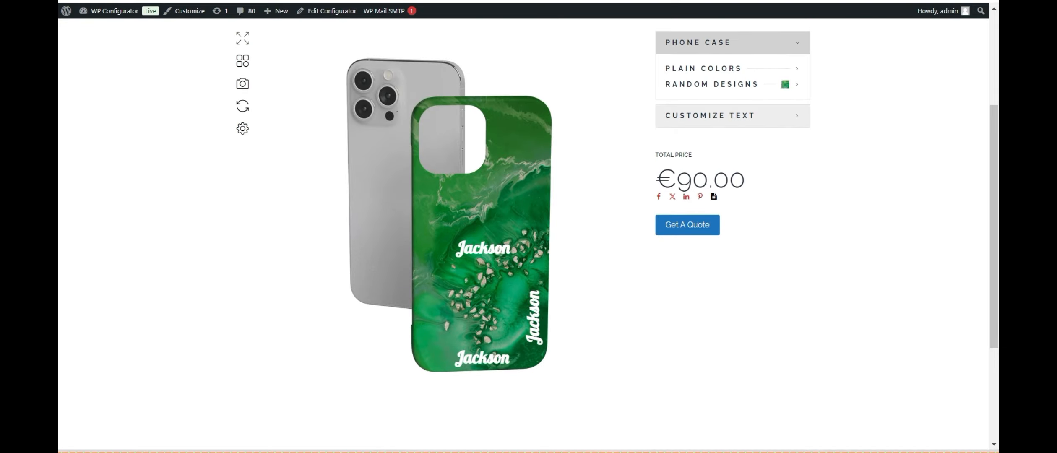
left_click(732, 117)
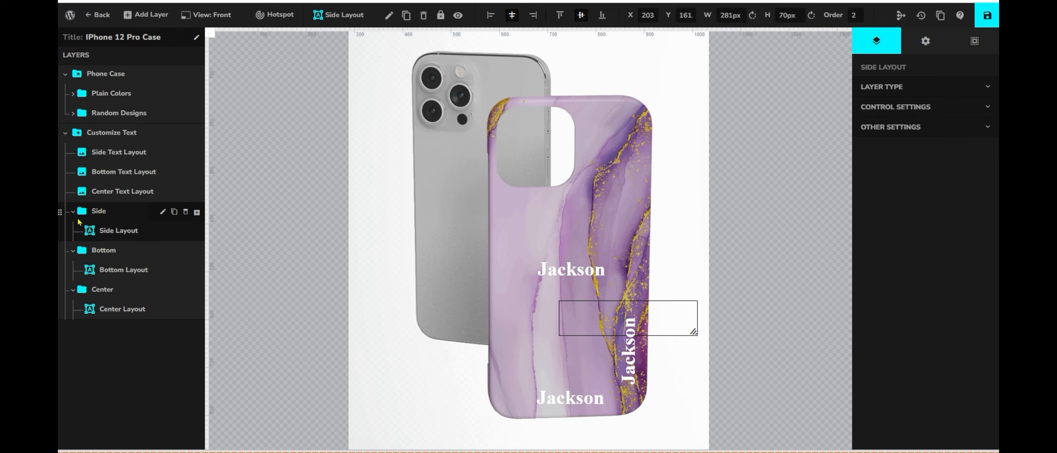
Set the Side group's initial state to Hide, save the configurator and check Customize Text on the product page
left_click(94, 211)
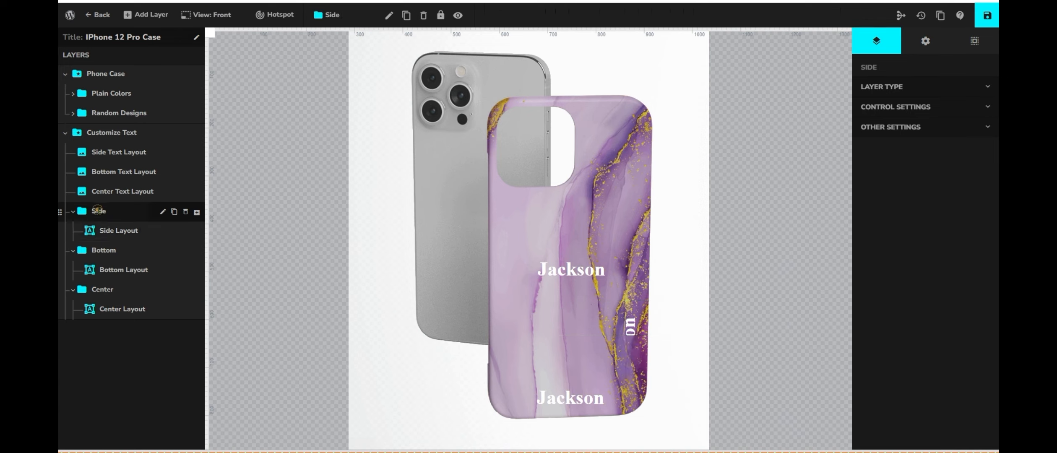
left_click(983, 126)
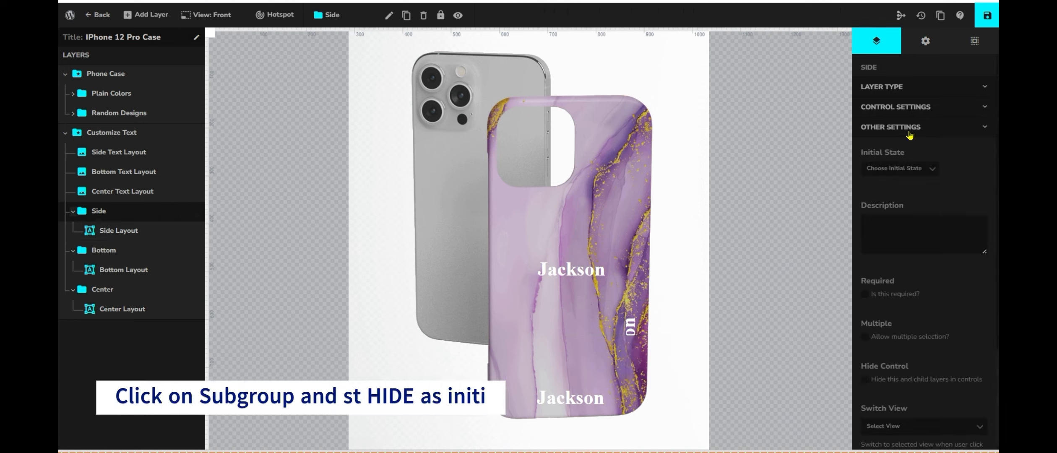
left_click(910, 173)
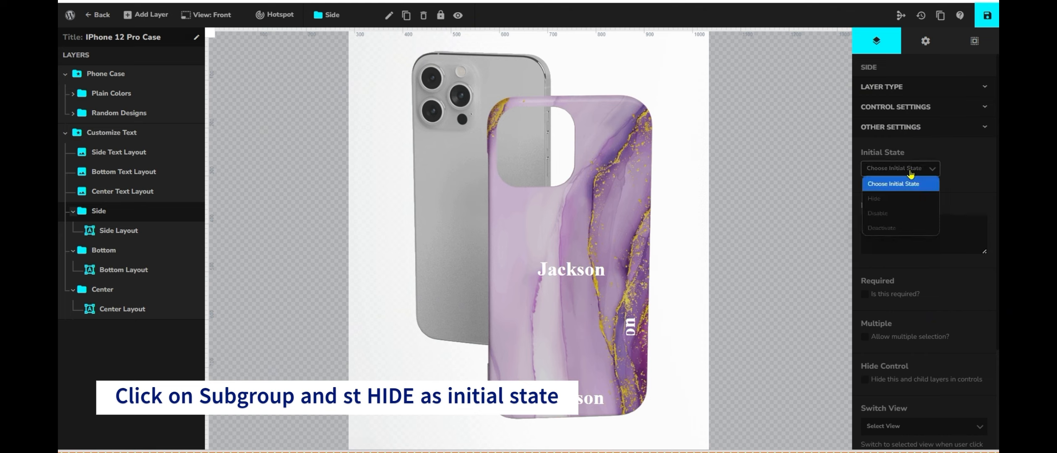
left_click(890, 199)
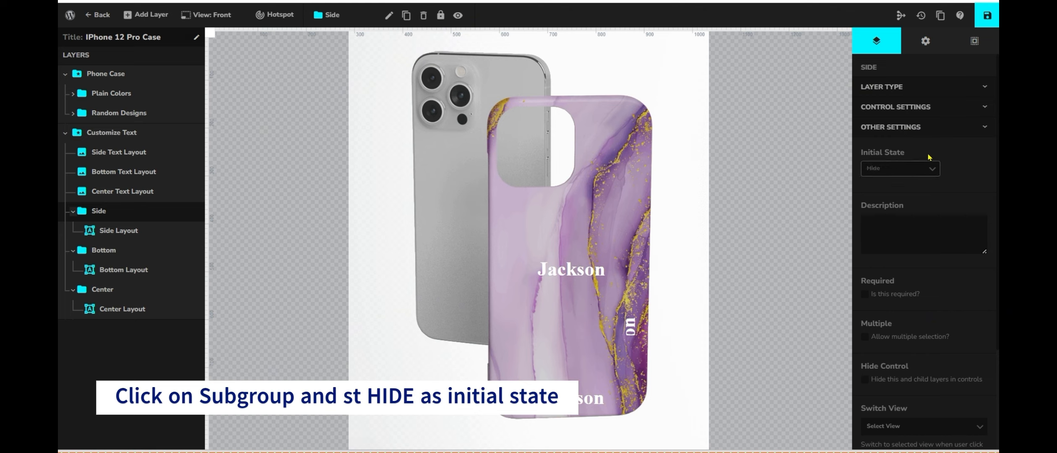
left_click(987, 16)
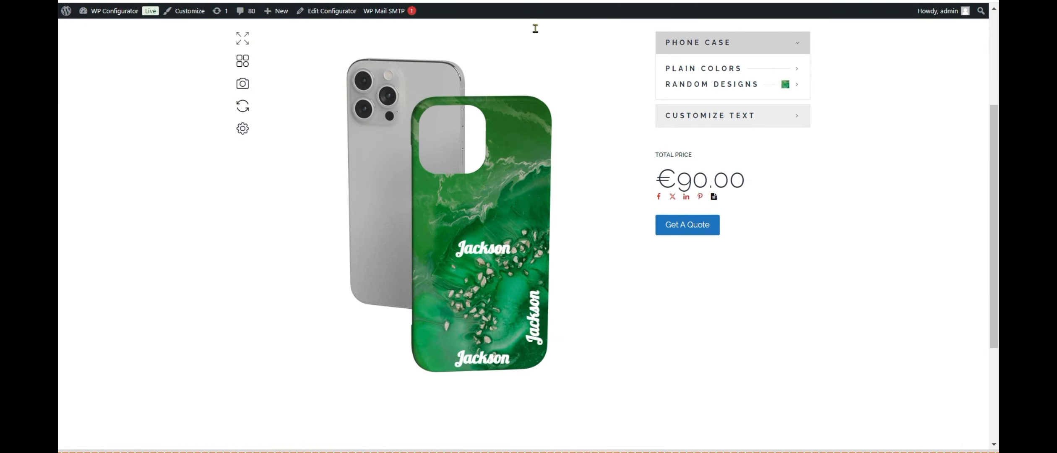
left_click(760, 120)
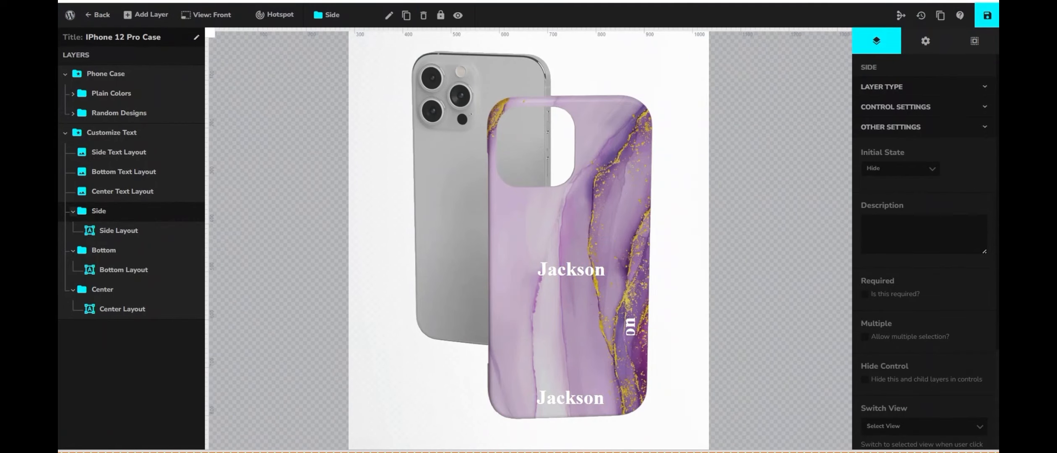
Set the Bottom group's initial state to Hide
left_click(101, 250)
left_click(893, 168)
left_click(900, 199)
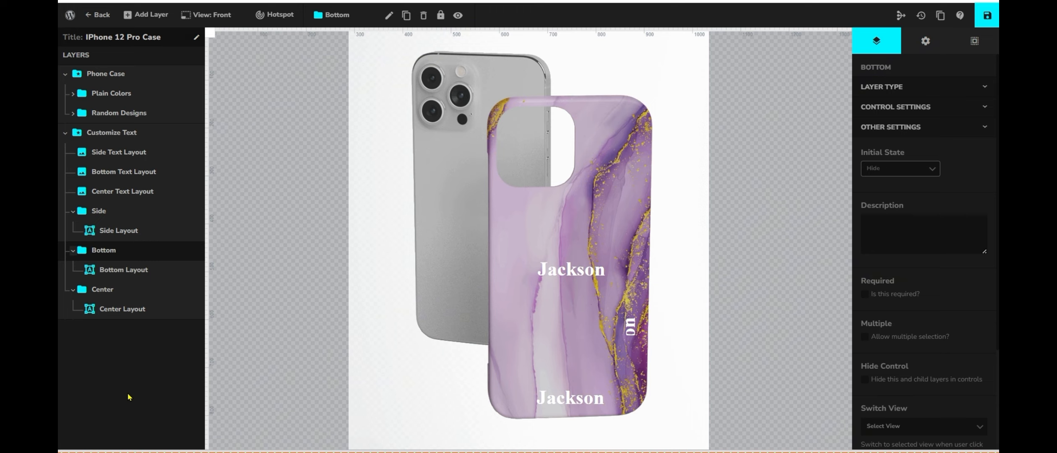
Set the Center group's initial state to Hide, save the configurator and check Customize Text on the product page
left_click(110, 289)
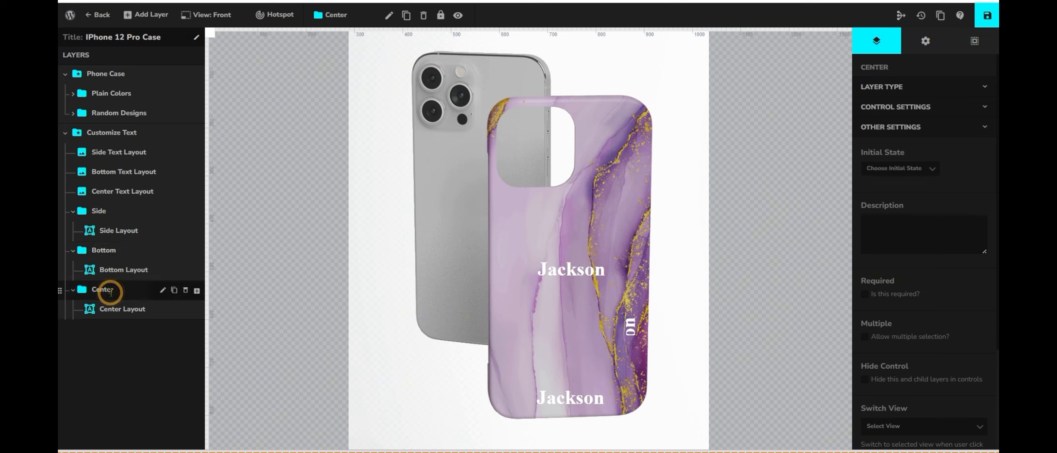
left_click(917, 168)
left_click(925, 183)
left_click(987, 15)
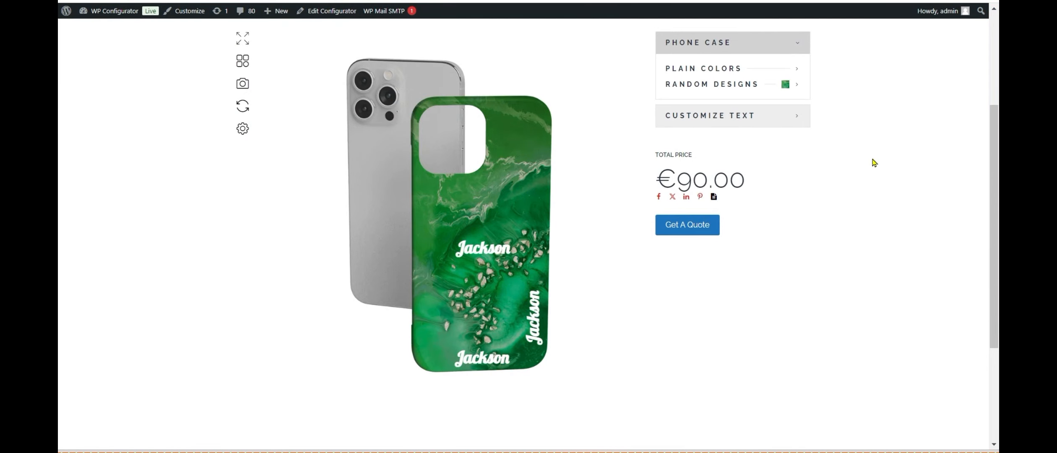
left_click(762, 118)
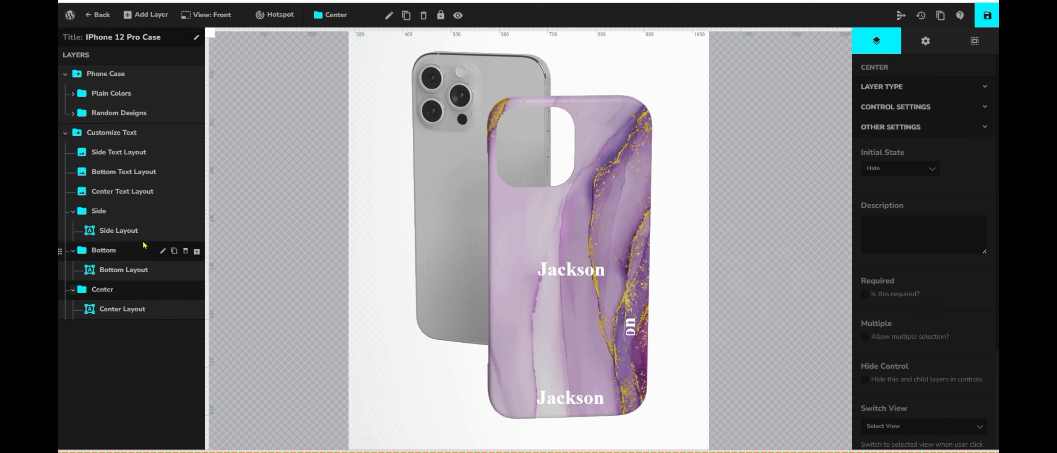
Turn off Show Placeholder in the control settings of the Side Layout layer
left_click(118, 231)
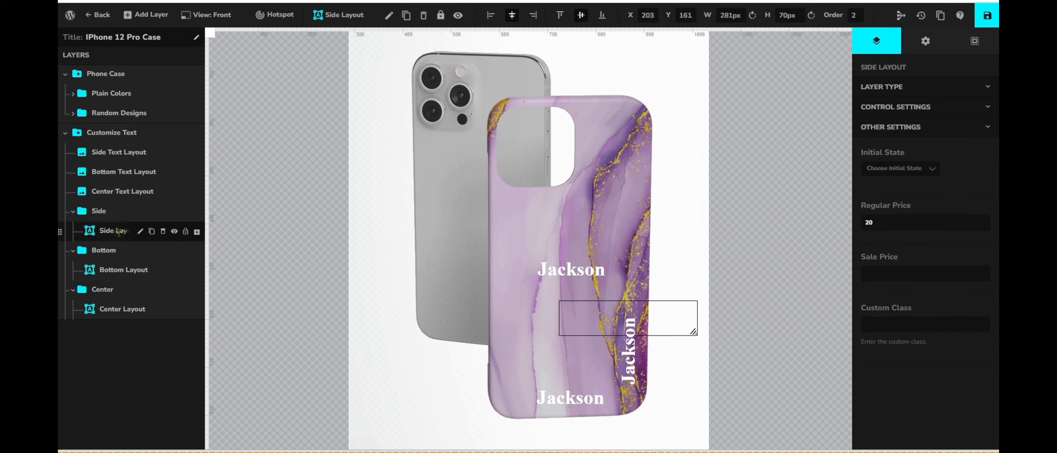
left_click(932, 128)
left_click(933, 102)
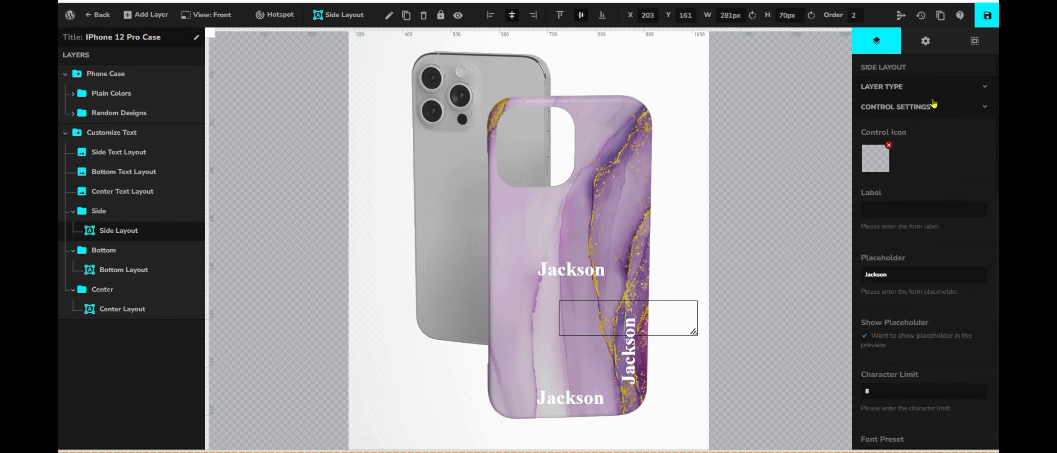
scroll(884, 229, "down", 3)
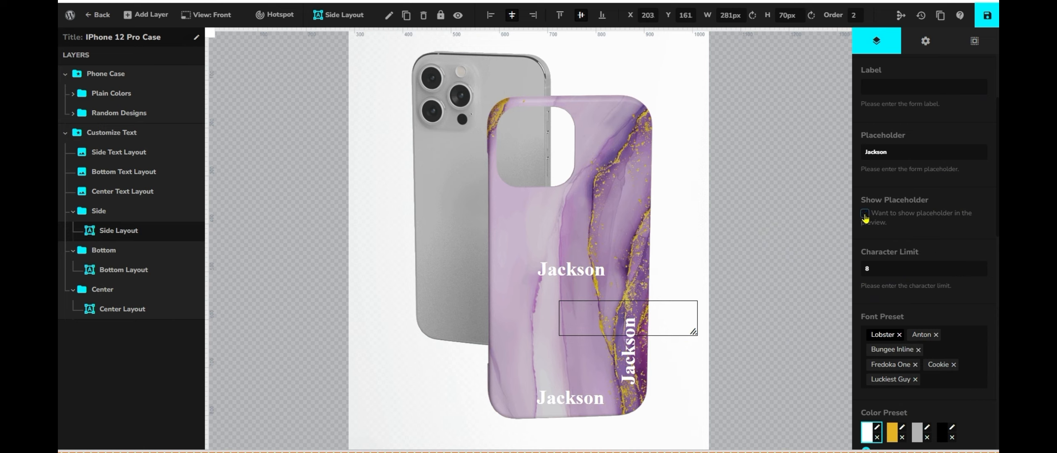
Turn off Show Placeholder for the Bottom Layout and Center Layout layers and save the configurator
left_click(113, 271)
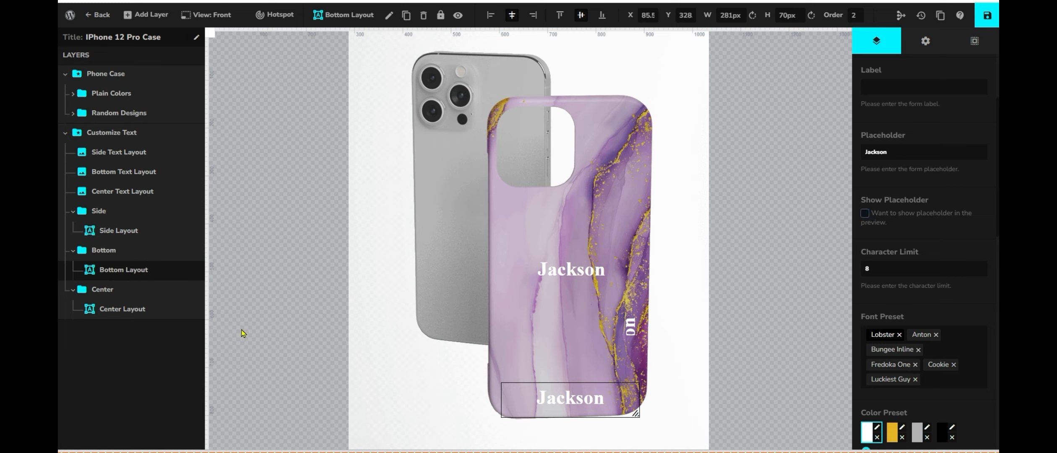
left_click(105, 309)
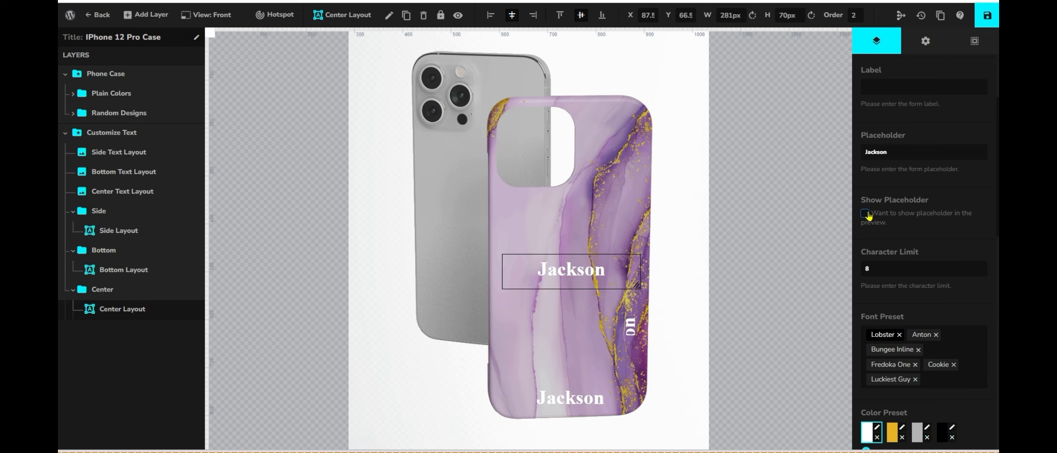
left_click(997, 17)
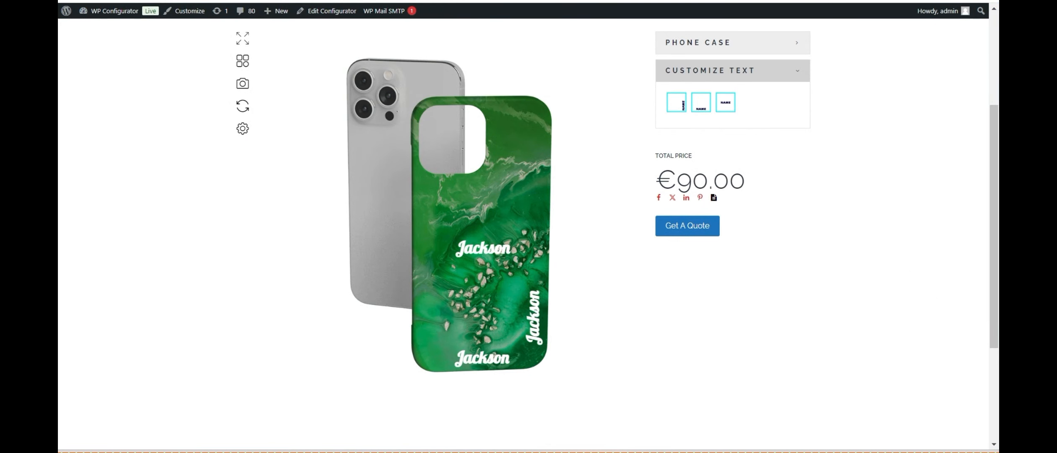
Reload the product page and try several random case designs, finishing with Mountains
key("F5")
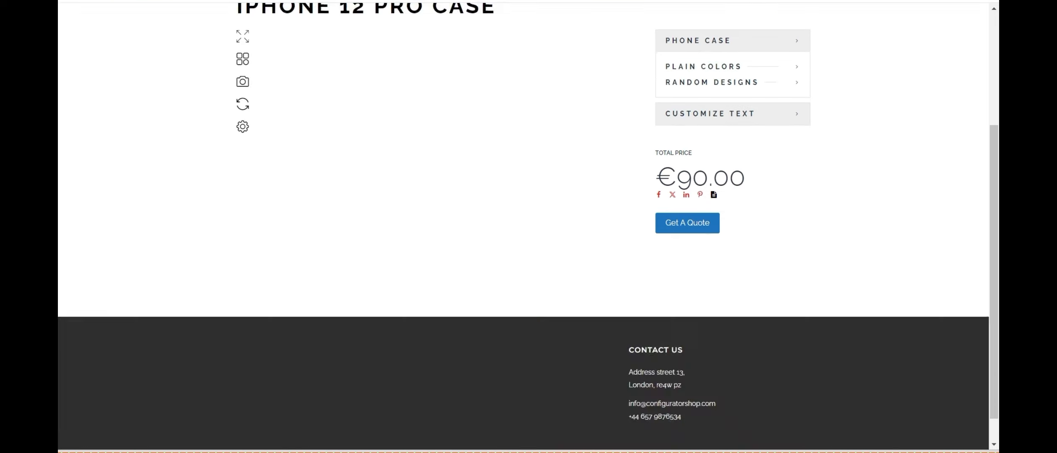
left_click(754, 83)
left_click(705, 105)
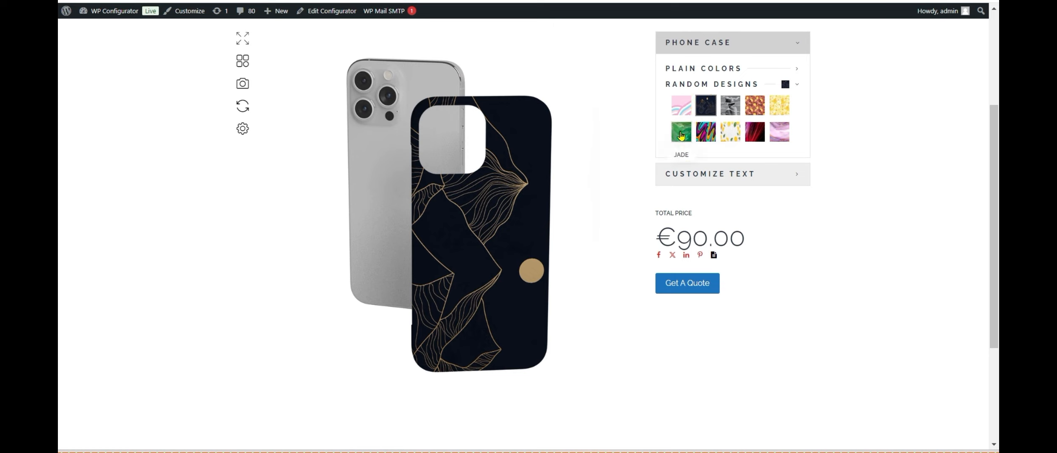
left_click(705, 132)
left_click(755, 131)
left_click(783, 140)
left_click(706, 106)
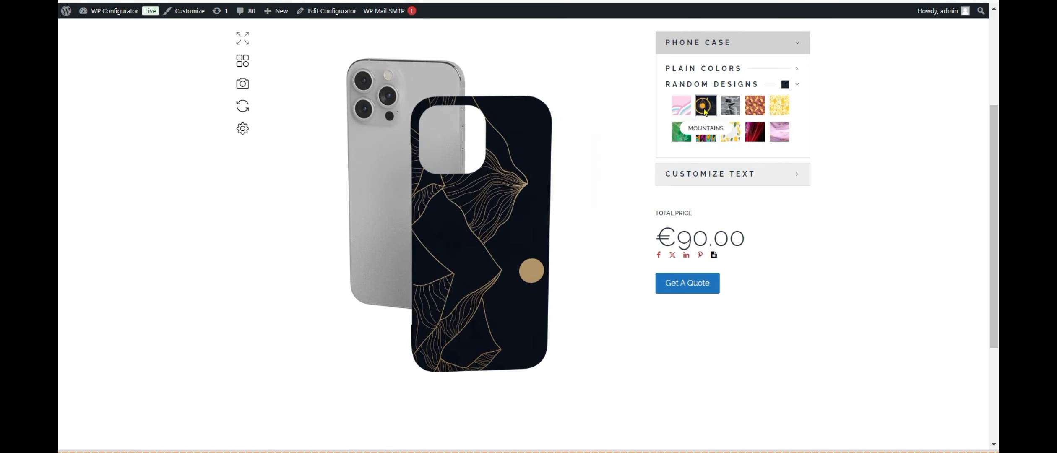
Choose Side Text Layout under Customize Text and enter a sample first name as the side label
left_click(767, 173)
left_click(676, 104)
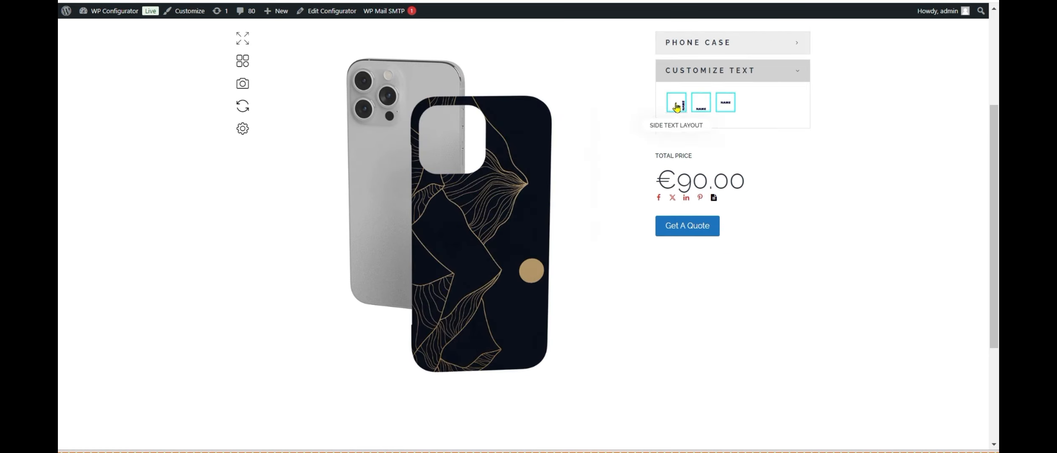
triple_click(749, 150)
type("Emily")
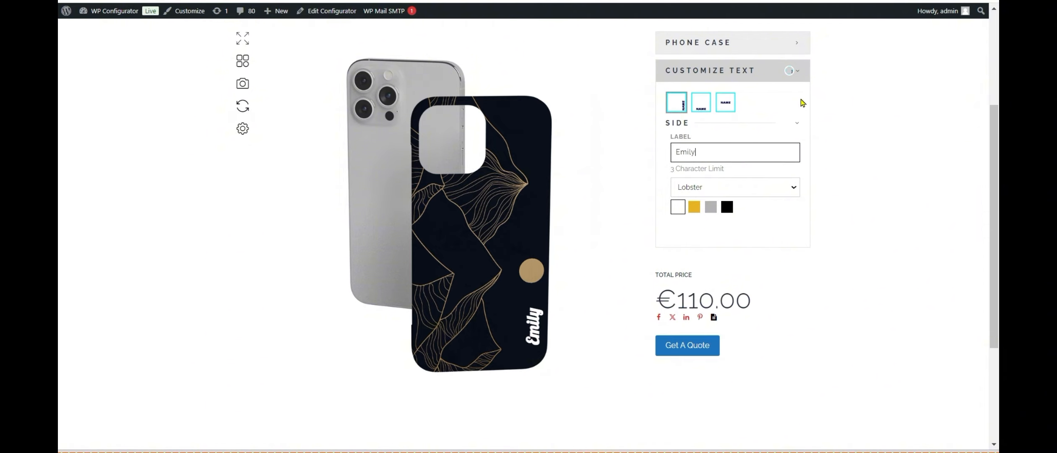
Switch to Bottom Text Layout and enter a different sample first name as the bottom label
left_click(701, 103)
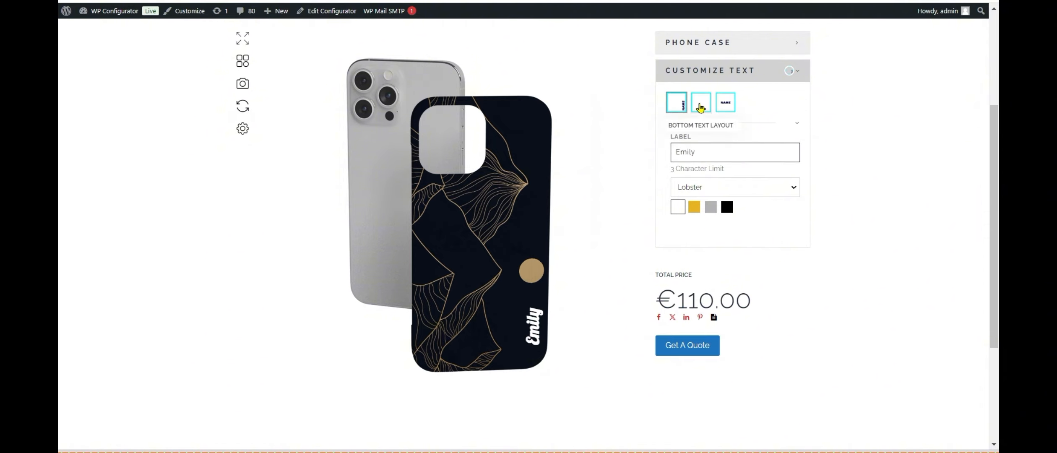
triple_click(727, 152)
type("Sarah")
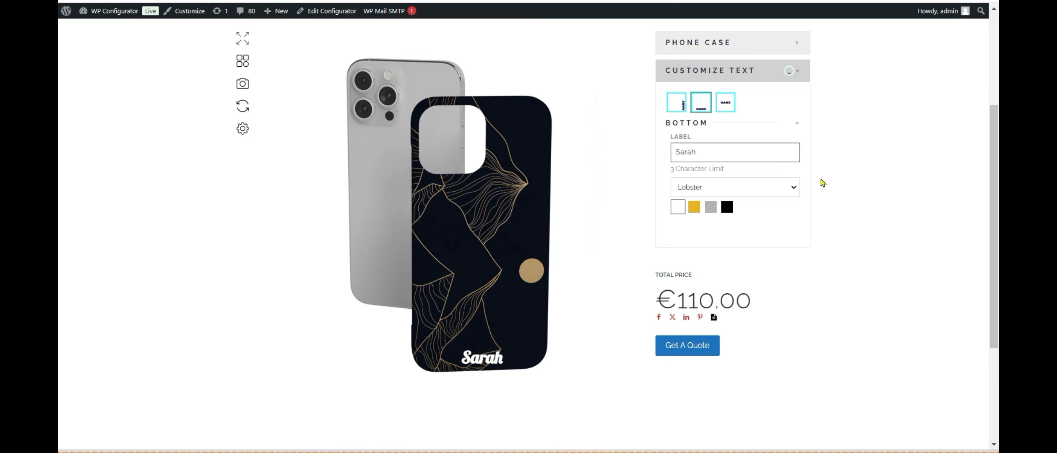
Switch to Center Text Layout and replace the center label with another sample first name
left_click(725, 105)
triple_click(714, 154)
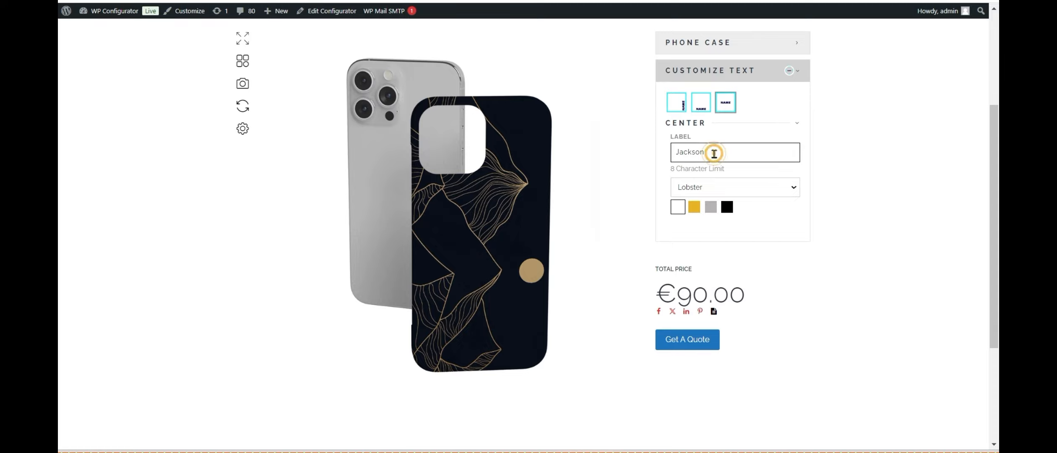
type("George")
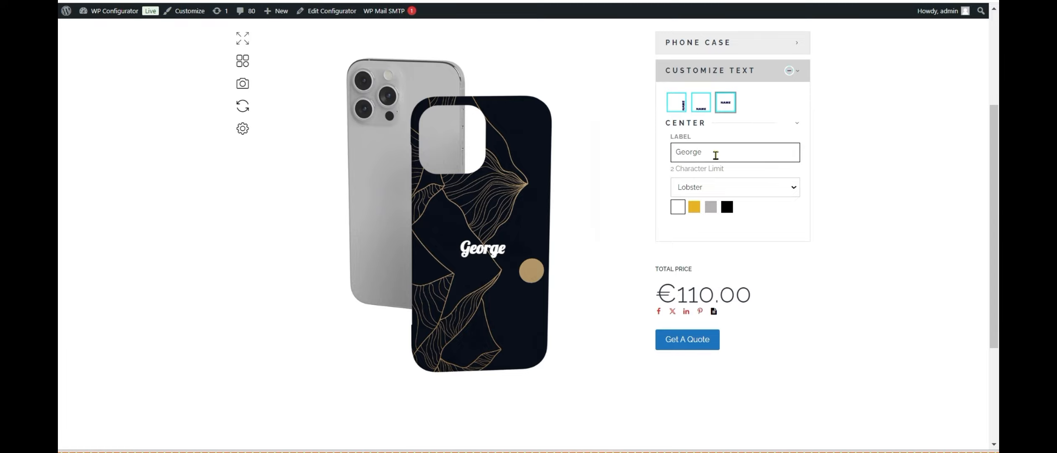
Try the Anton and Bungee Inline fonts on the center text and settle on Fredoka One
left_click(743, 187)
left_click(713, 219)
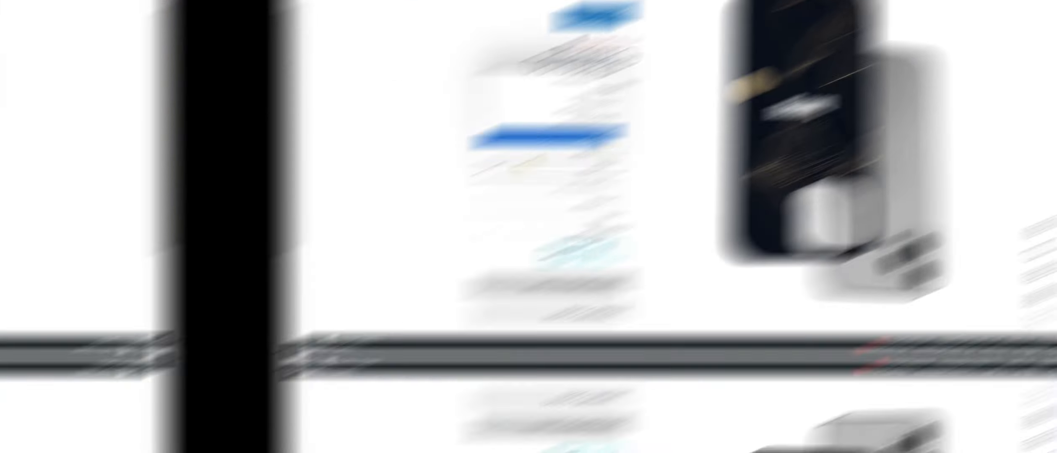
left_click(754, 187)
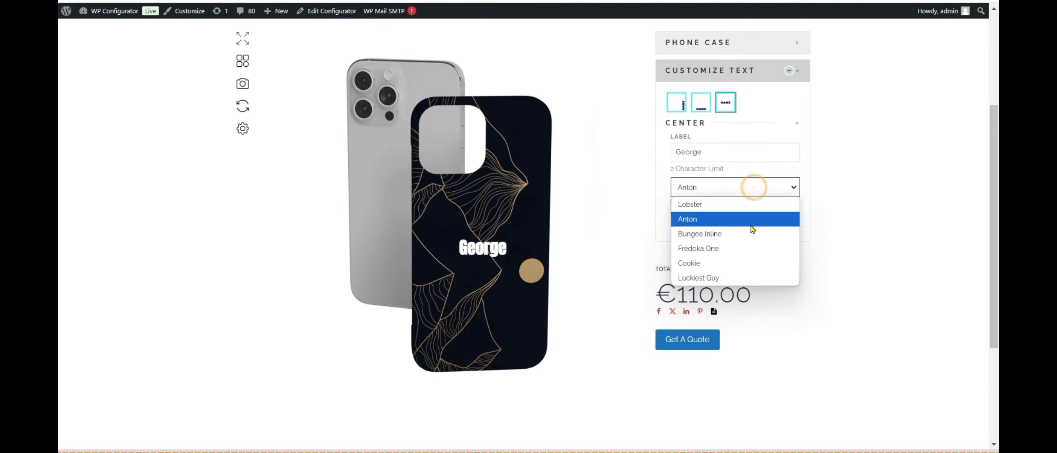
left_click(751, 234)
left_click(760, 187)
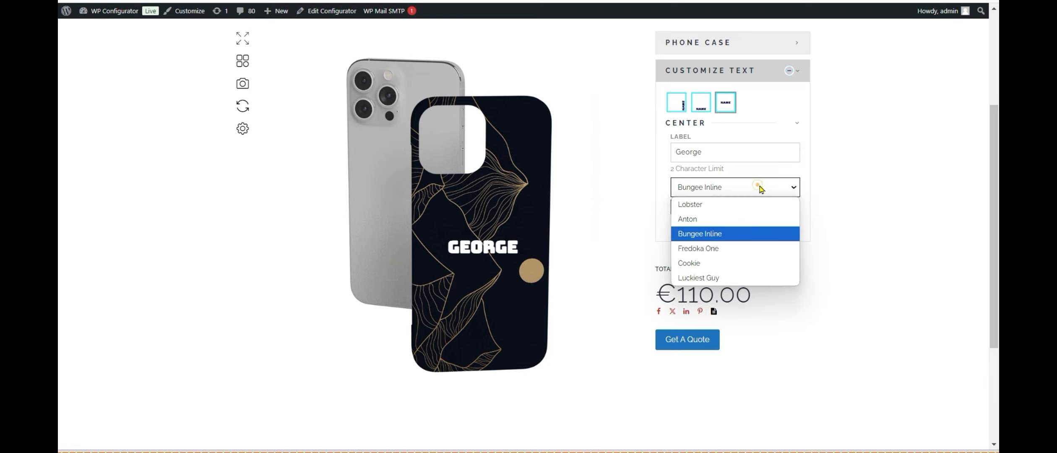
left_click(760, 247)
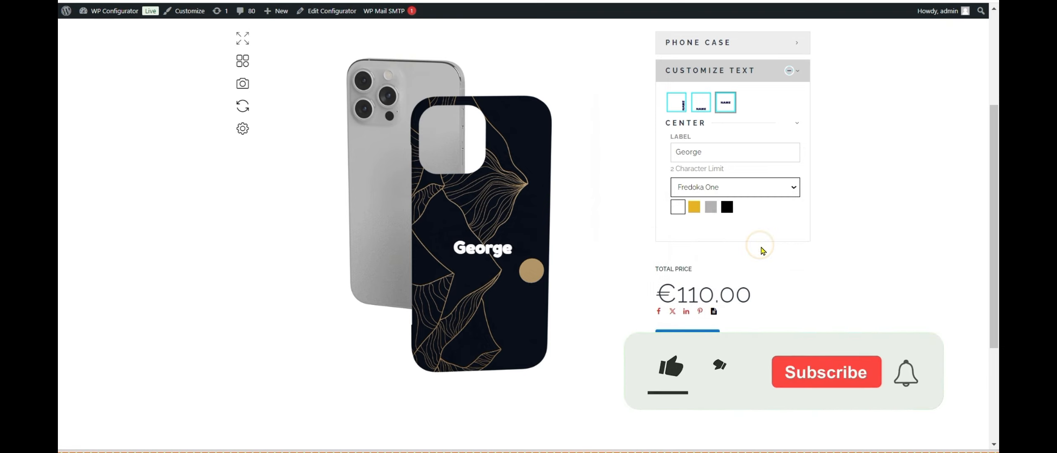
left_click(862, 165)
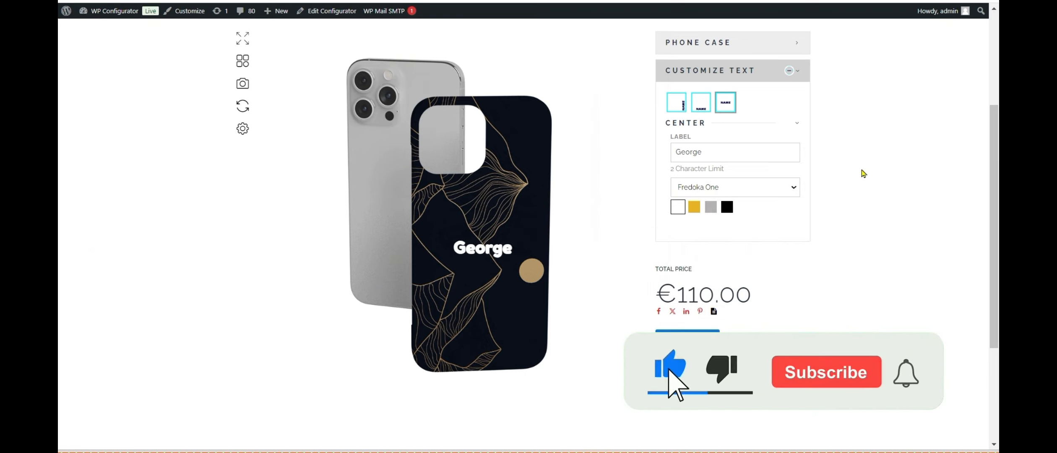
scroll(863, 173, "up", 2)
scroll(864, 175, "down", 2)
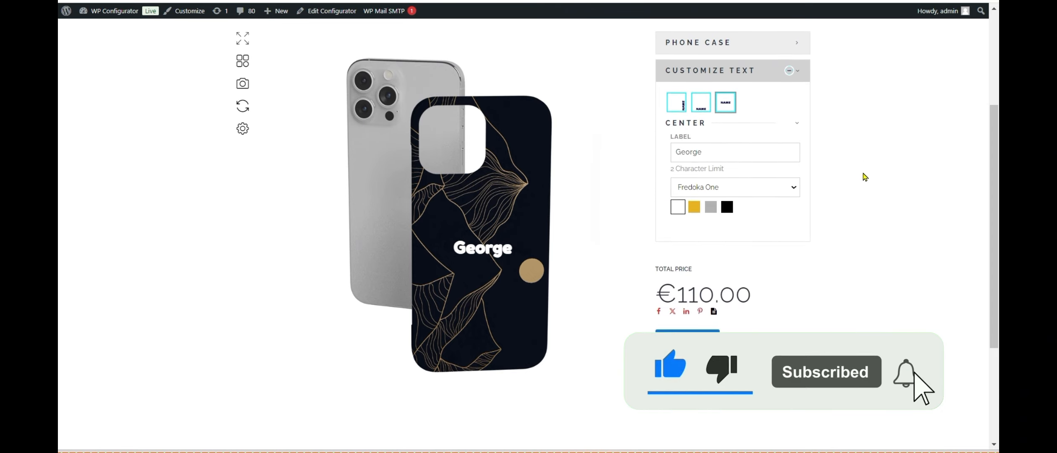